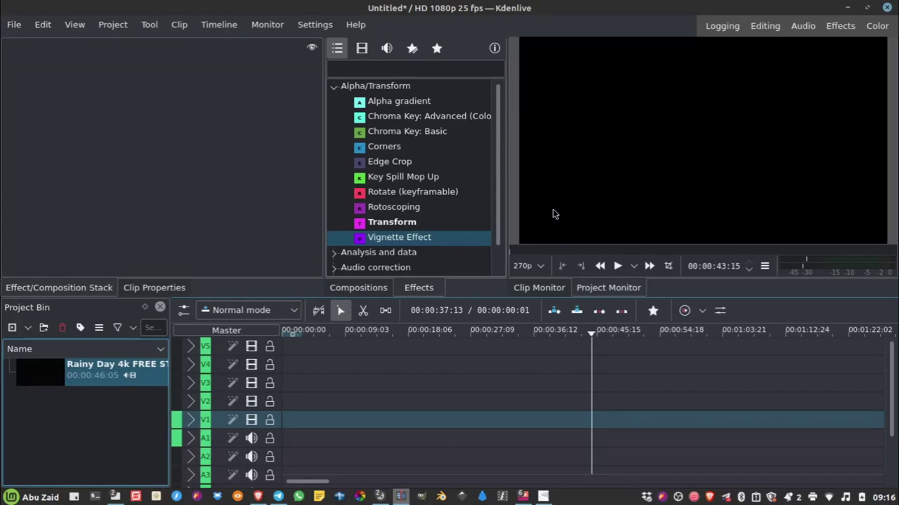
Place the Rainy Day footage at the start of track V1 and cut it at 00:00:35:05
{"action": "left_click", "coordinate": [62, 380]}
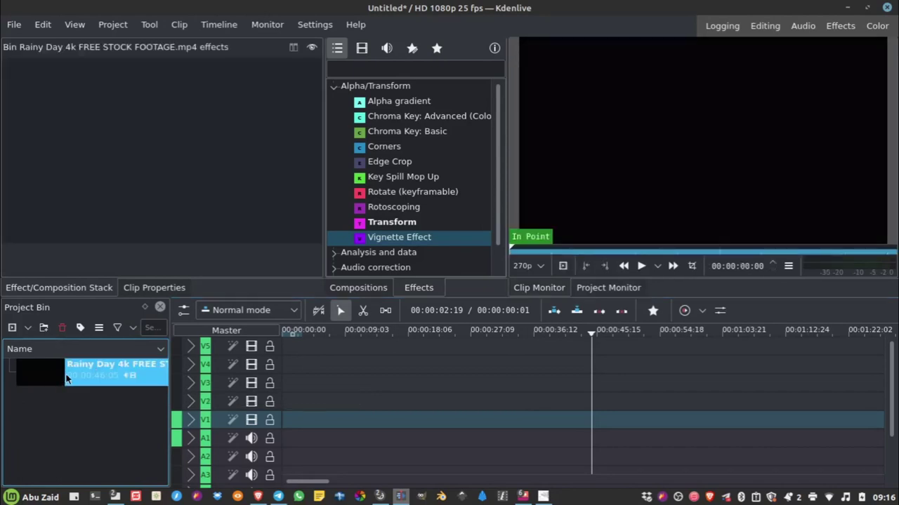
{"action": "left_click_drag", "start_coordinate": [62, 379], "coordinate": [309, 418]}
{"action": "left_click_drag", "start_coordinate": [558, 337], "coordinate": [525, 336]}
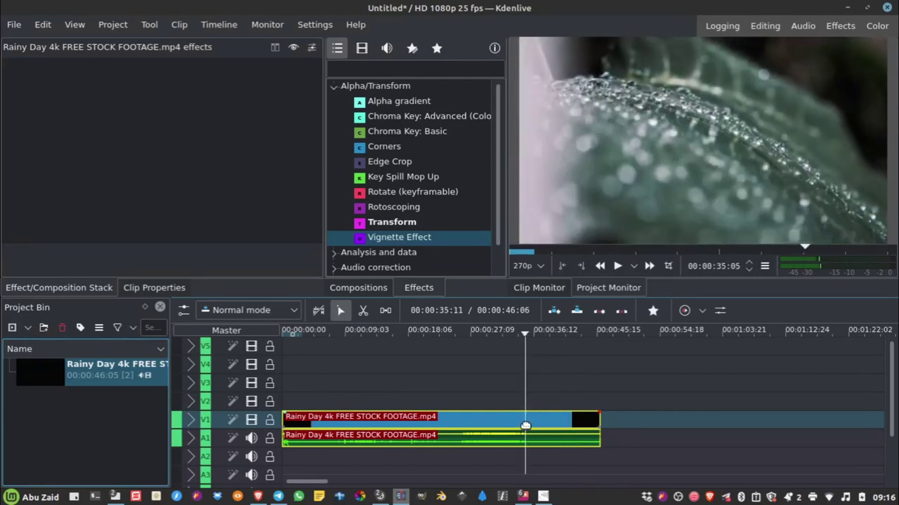
{"action": "right_click", "coordinate": [525, 426]}
{"action": "left_click", "coordinate": [554, 384]}
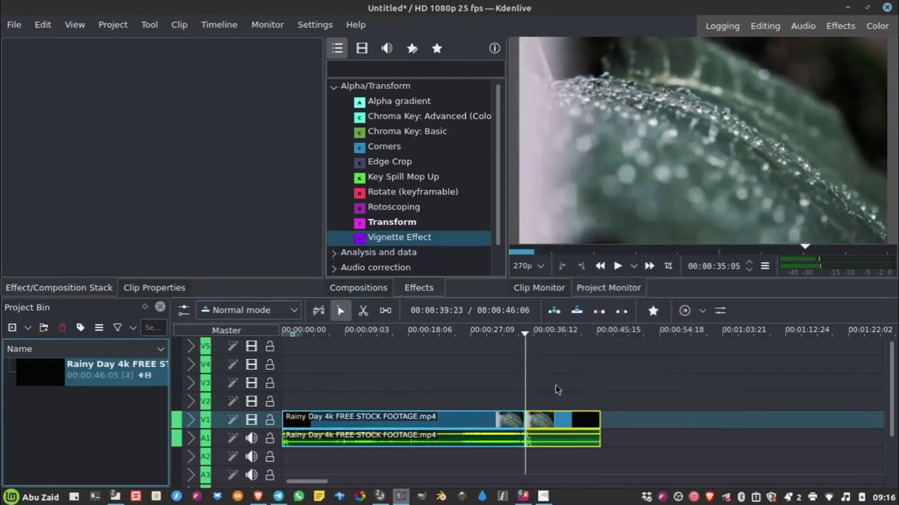
Cut the second segment at about 00:00:44:05 and extract the short leftover piece at the end
{"action": "left_click", "coordinate": [555, 421]}
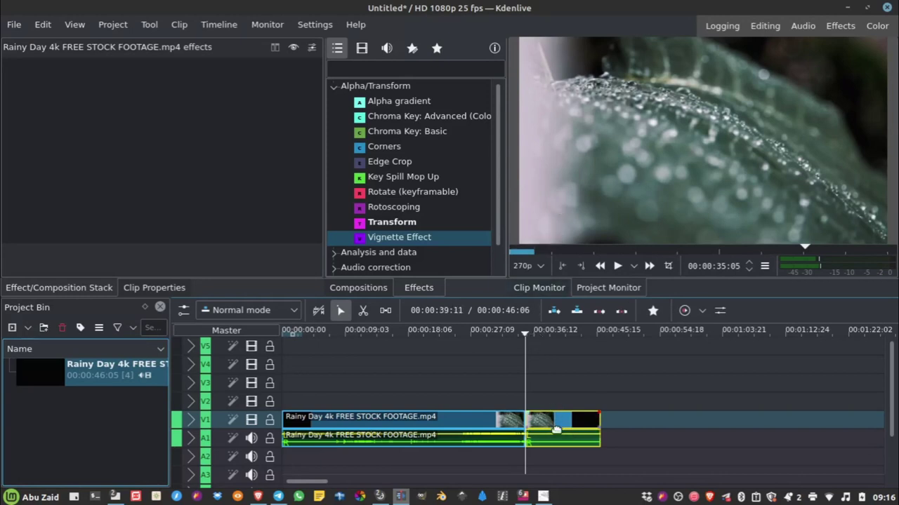
{"action": "left_click_drag", "start_coordinate": [528, 341], "coordinate": [586, 333]}
{"action": "right_click", "coordinate": [589, 432]}
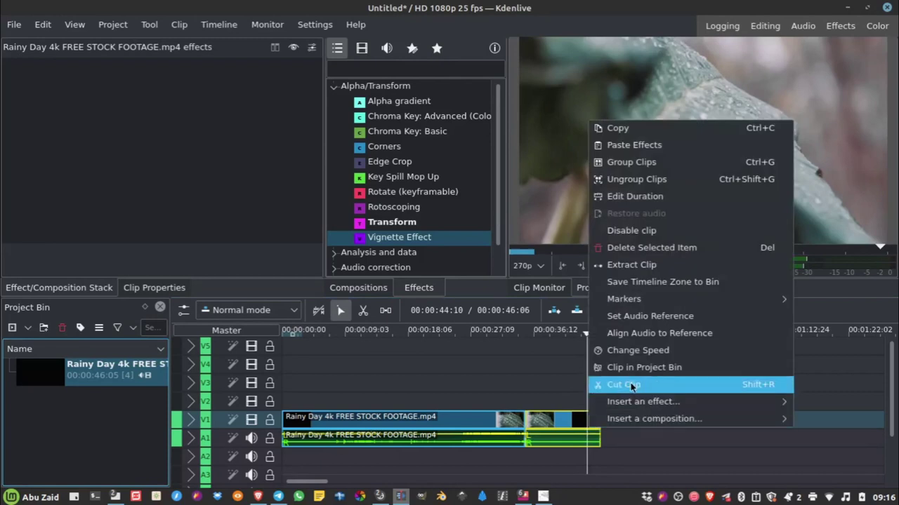
{"action": "left_click", "coordinate": [620, 383]}
{"action": "right_click", "coordinate": [595, 423]}
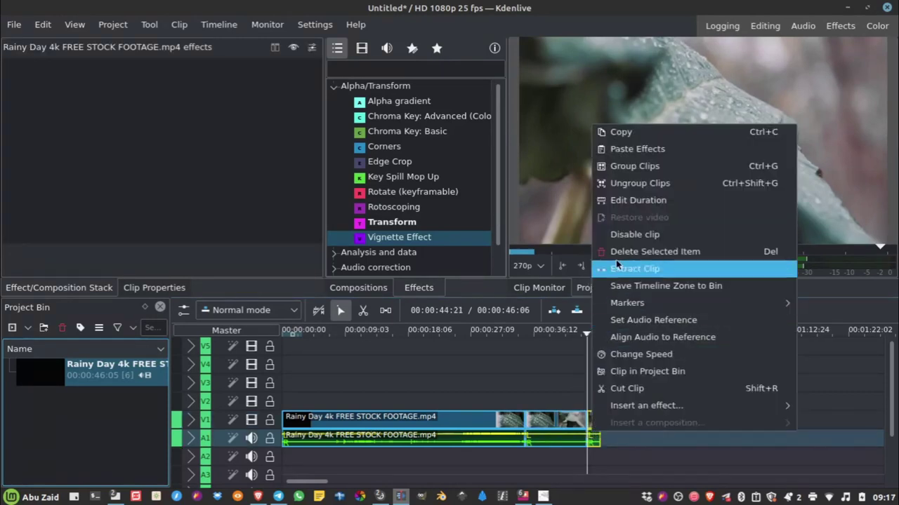
{"action": "left_click", "coordinate": [635, 269]}
Add the Vignette Effect from Alpha/Transform to the second segment of the footage on V1
{"action": "left_click", "coordinate": [567, 333]}
{"action": "left_click_drag", "start_coordinate": [559, 335], "coordinate": [545, 334]}
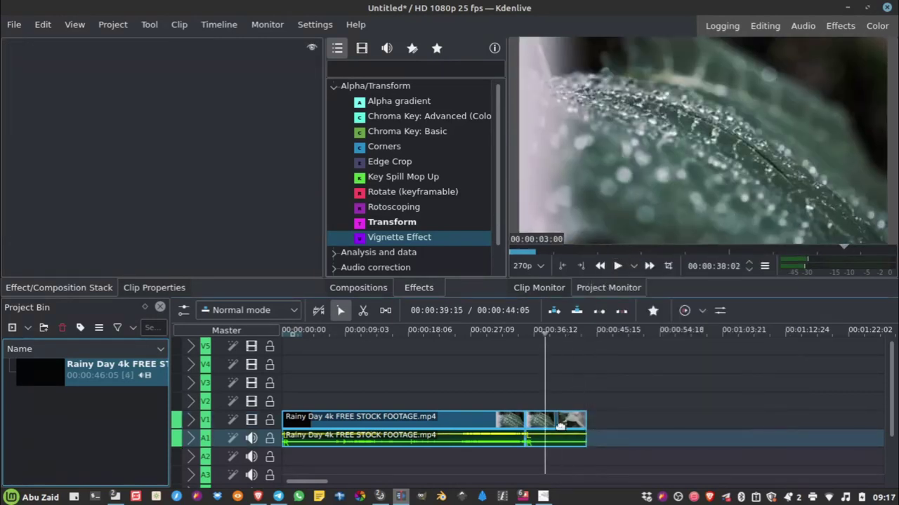
{"action": "left_click", "coordinate": [565, 419]}
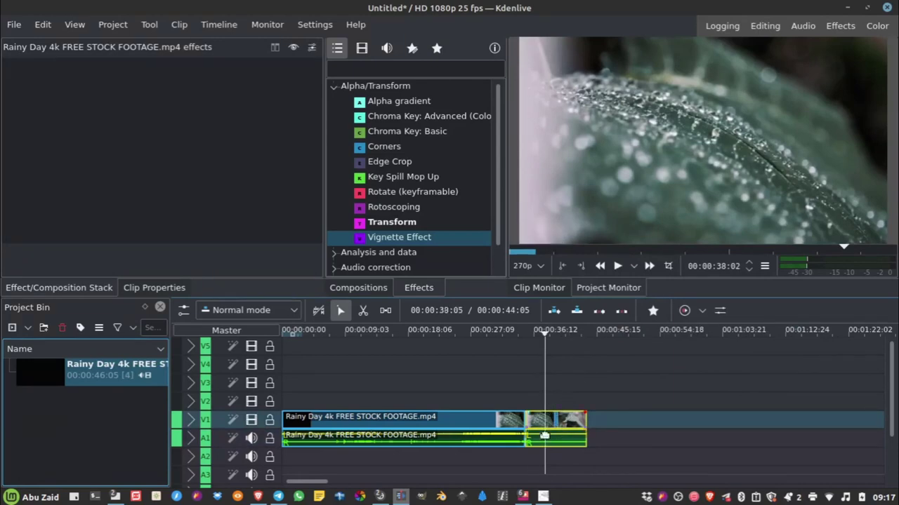
{"action": "left_click", "coordinate": [365, 88]}
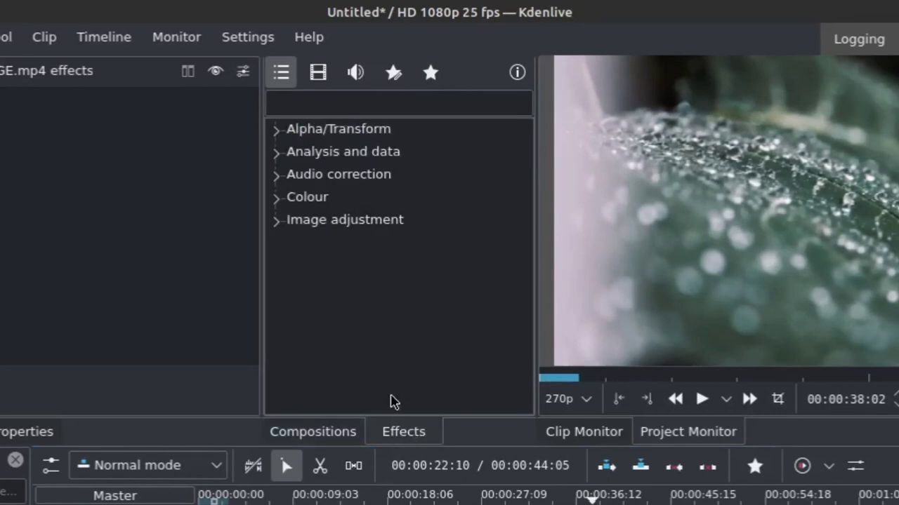
{"action": "left_click", "coordinate": [278, 132]}
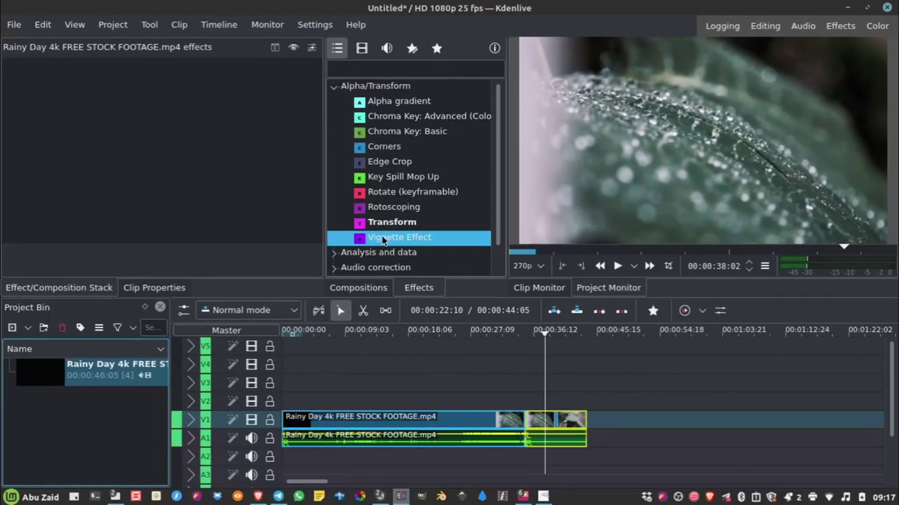
{"action": "left_click_drag", "start_coordinate": [383, 240], "coordinate": [159, 146]}
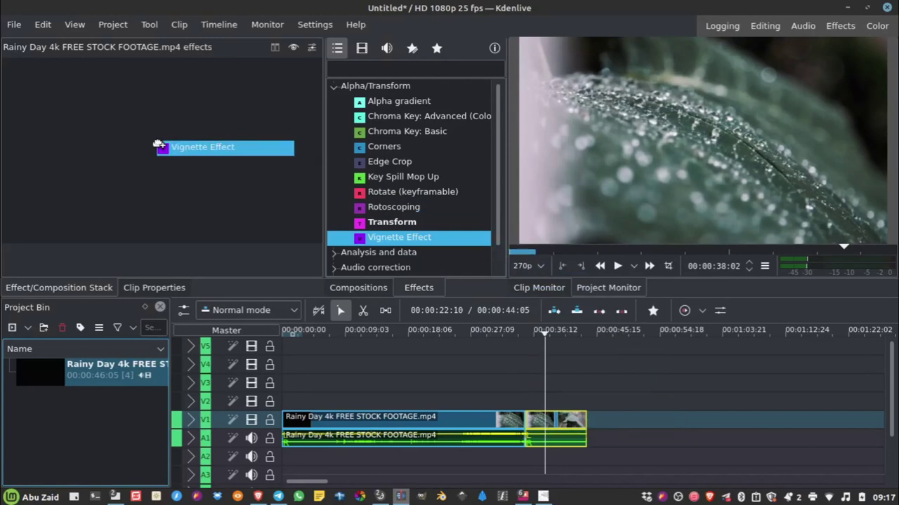
{"action": "left_click_drag", "start_coordinate": [158, 146], "coordinate": [159, 146]}
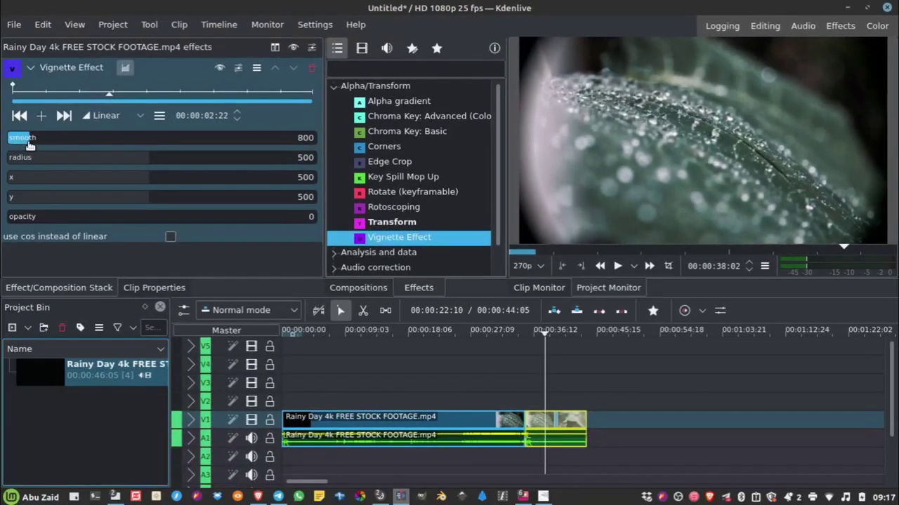
Set the vignette's smooth value to 0 and its radius to 589 at the segment's first frame
{"action": "left_click_drag", "start_coordinate": [29, 144], "coordinate": [2, 144]}
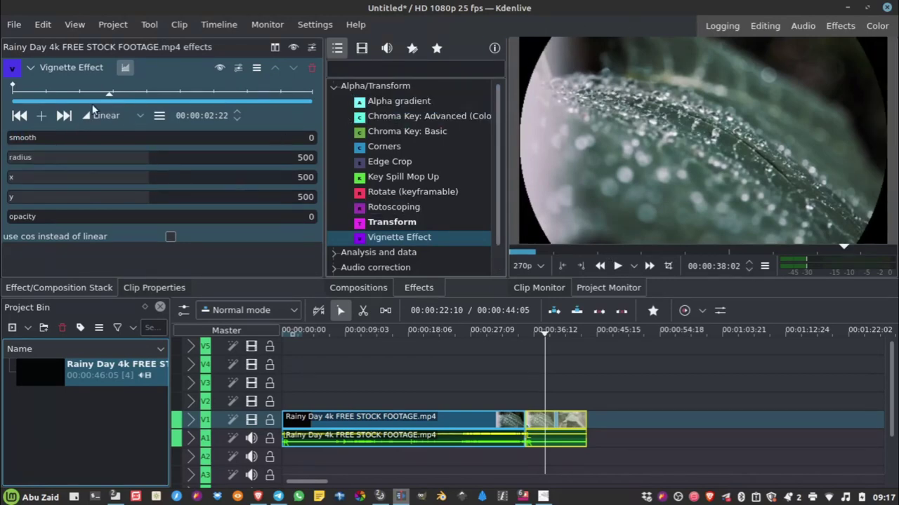
{"action": "left_click_drag", "start_coordinate": [108, 92], "coordinate": [21, 88]}
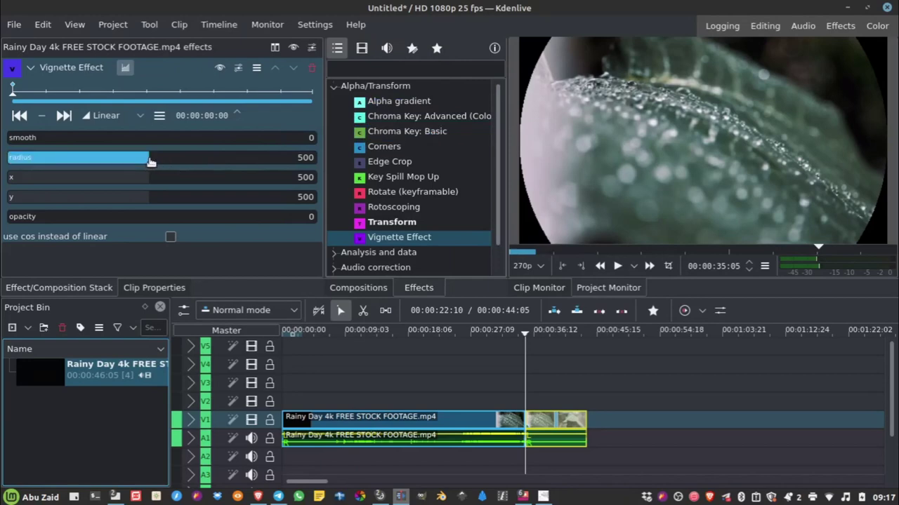
{"action": "left_click_drag", "start_coordinate": [156, 161], "coordinate": [173, 162]}
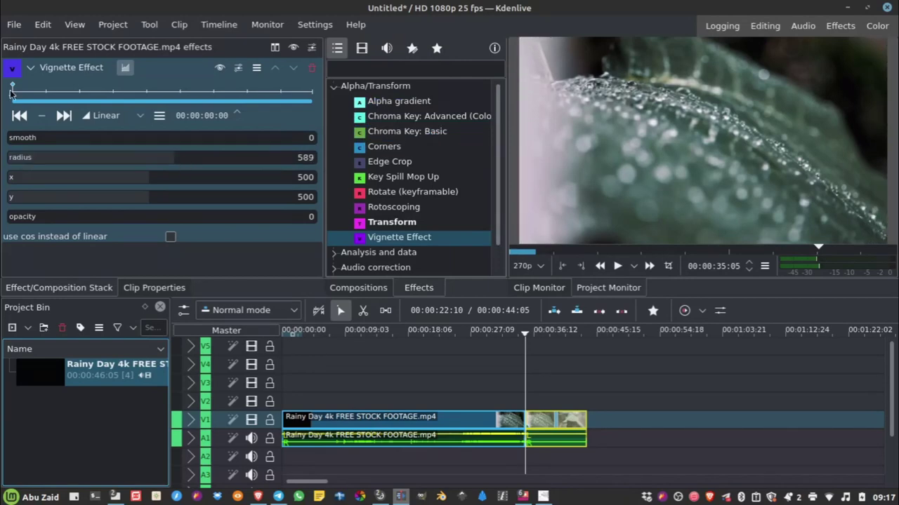
Add a vignette keyframe at 00:00:02:04 with a radius of 401
{"action": "left_click_drag", "start_coordinate": [14, 97], "coordinate": [86, 99]}
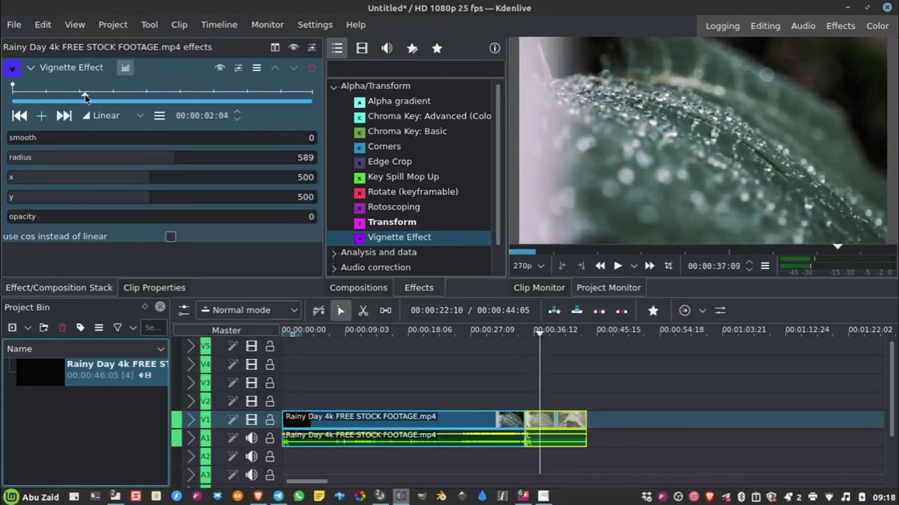
{"action": "left_click", "coordinate": [42, 116]}
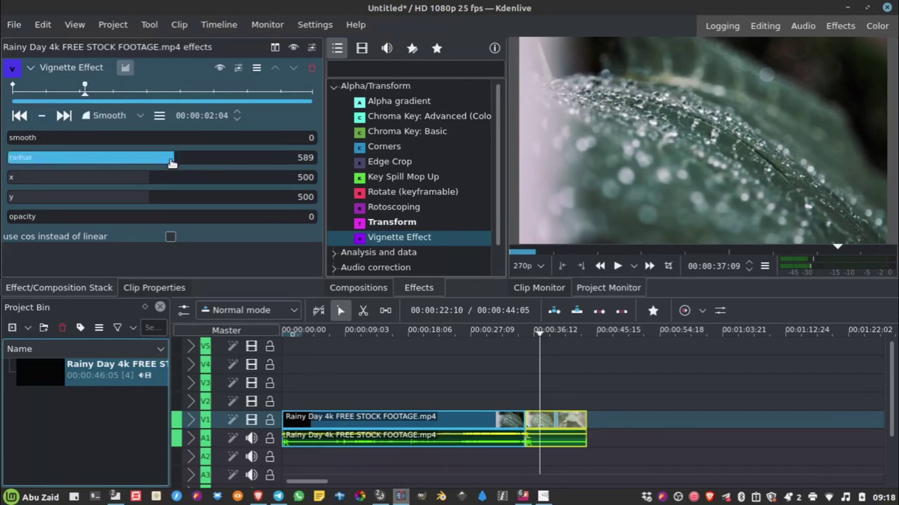
{"action": "left_click_drag", "start_coordinate": [166, 163], "coordinate": [119, 162]}
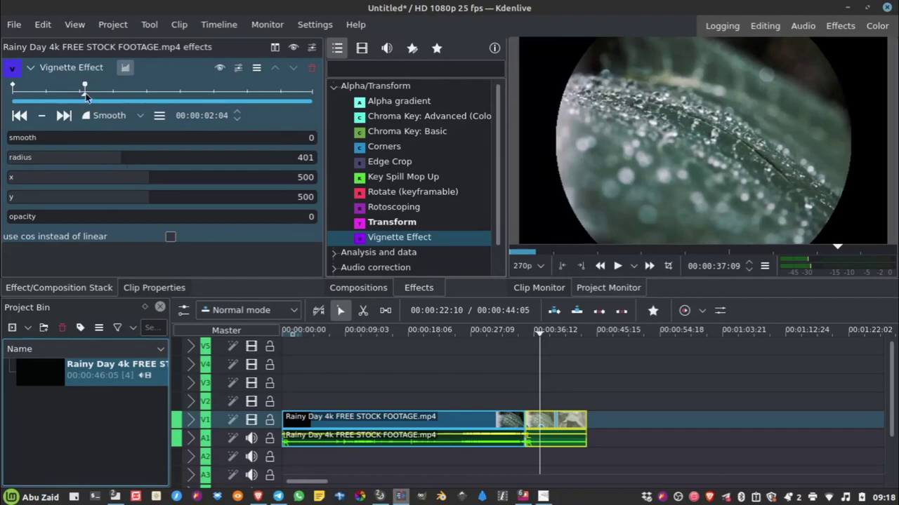
Add a vignette keyframe at 00:00:02:16 with a radius of 459
{"action": "left_click_drag", "start_coordinate": [86, 93], "coordinate": [100, 84]}
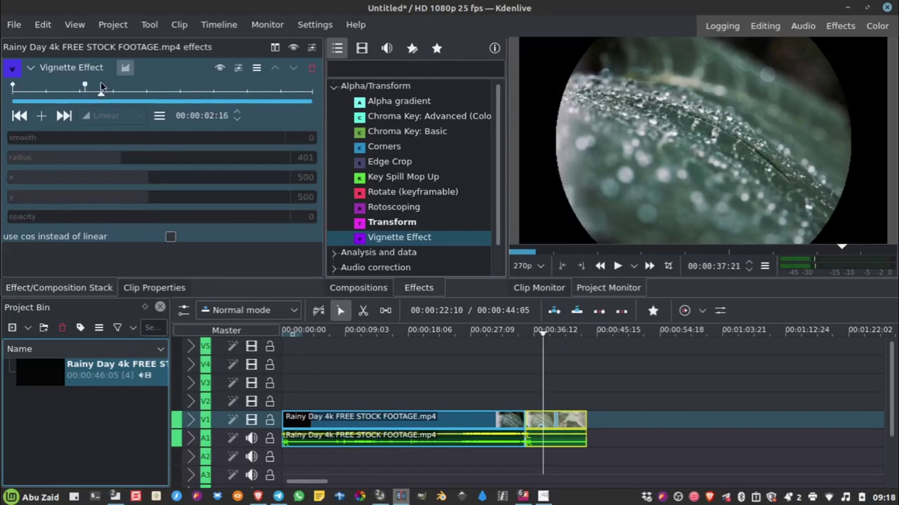
{"action": "left_click", "coordinate": [43, 117]}
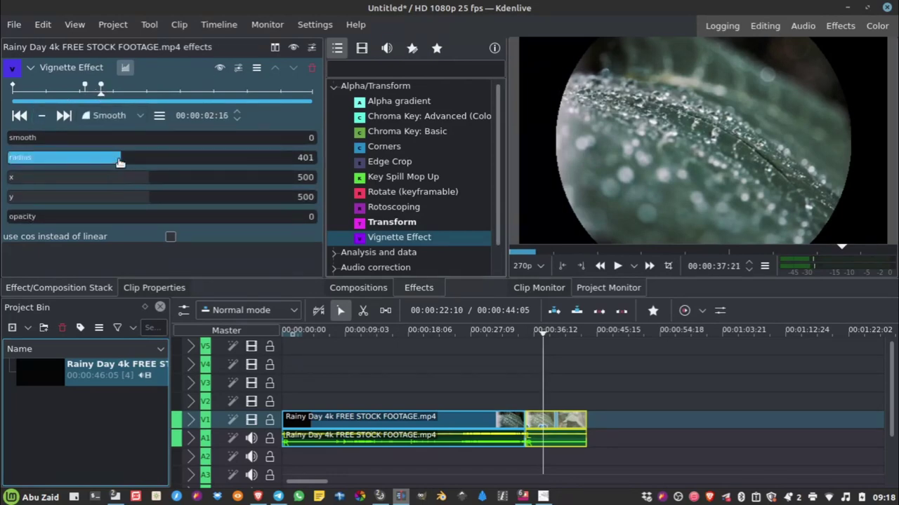
{"action": "left_click_drag", "start_coordinate": [119, 162], "coordinate": [139, 162]}
Add a vignette keyframe at 00:00:03:14 with a radius of 0
{"action": "left_click_drag", "start_coordinate": [108, 98], "coordinate": [131, 93]}
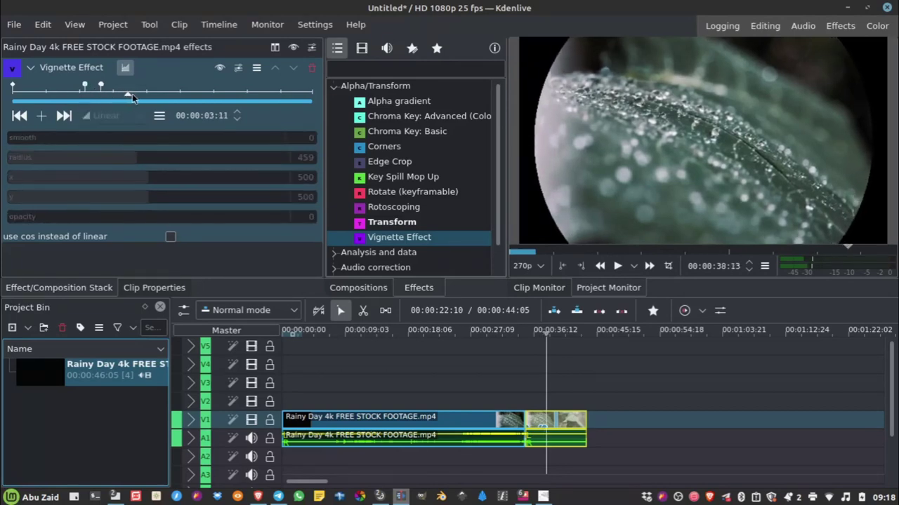
{"action": "left_click", "coordinate": [43, 118]}
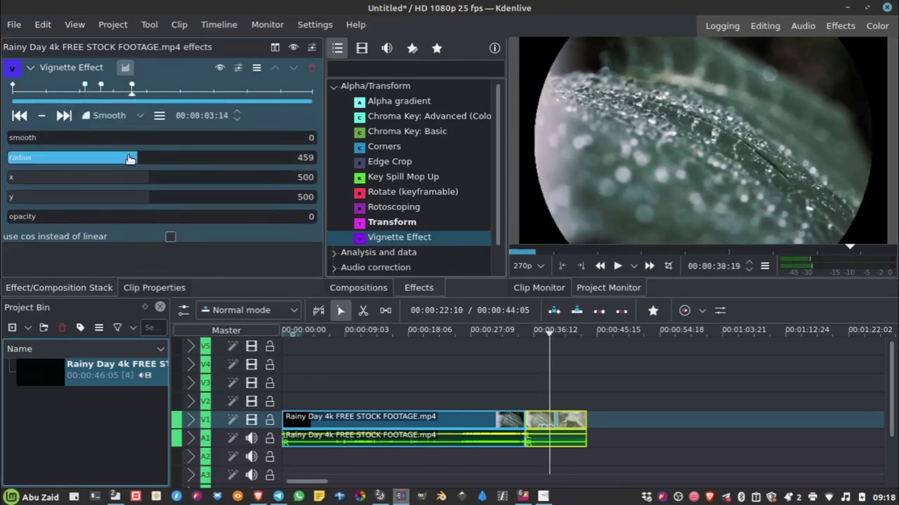
{"action": "left_click_drag", "start_coordinate": [134, 161], "coordinate": [8, 166]}
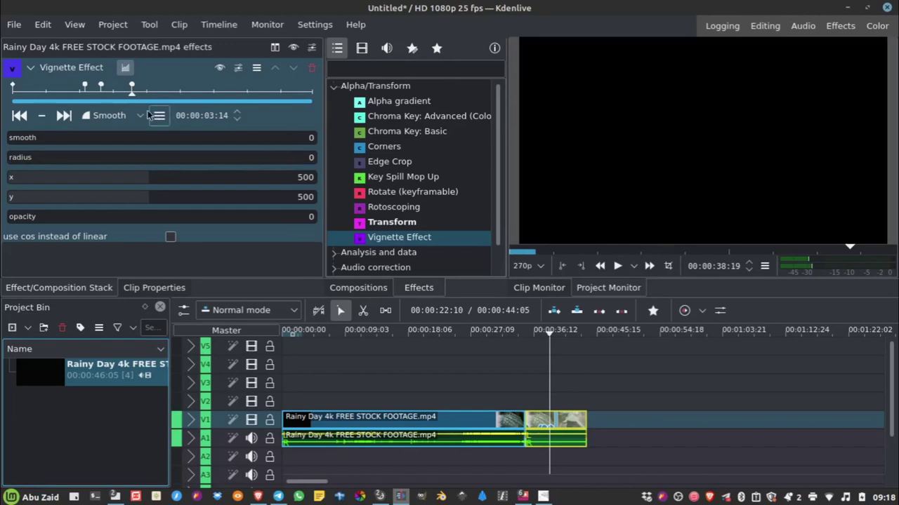
Use Smooth interpolation for the last and first vignette keyframes, and play back the animation
{"action": "left_click", "coordinate": [111, 117]}
{"action": "left_click", "coordinate": [121, 142]}
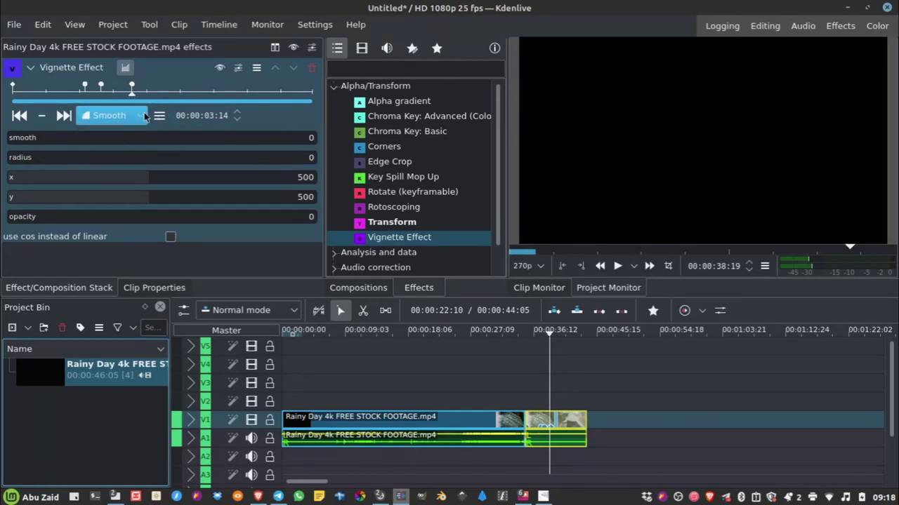
{"action": "left_click", "coordinate": [144, 116]}
{"action": "left_click", "coordinate": [124, 165]}
{"action": "left_click", "coordinate": [13, 94]}
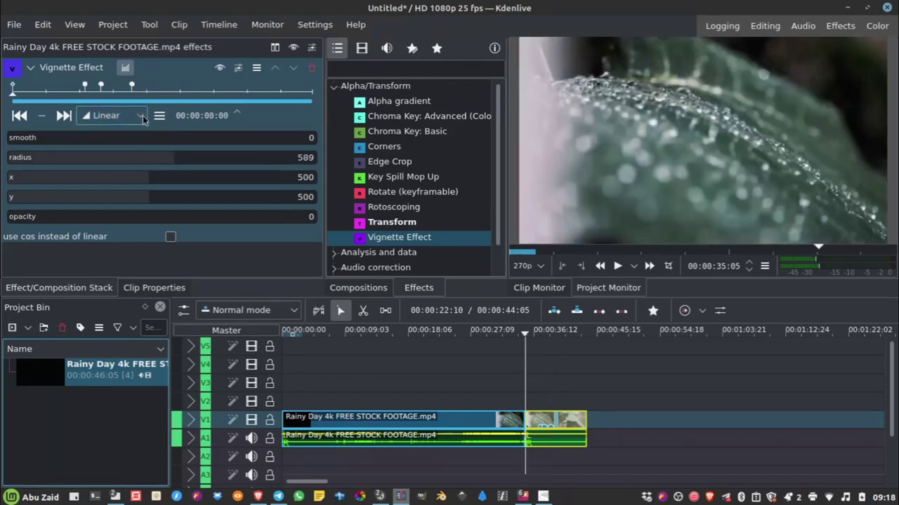
{"action": "left_click", "coordinate": [144, 117]}
{"action": "left_click", "coordinate": [128, 167]}
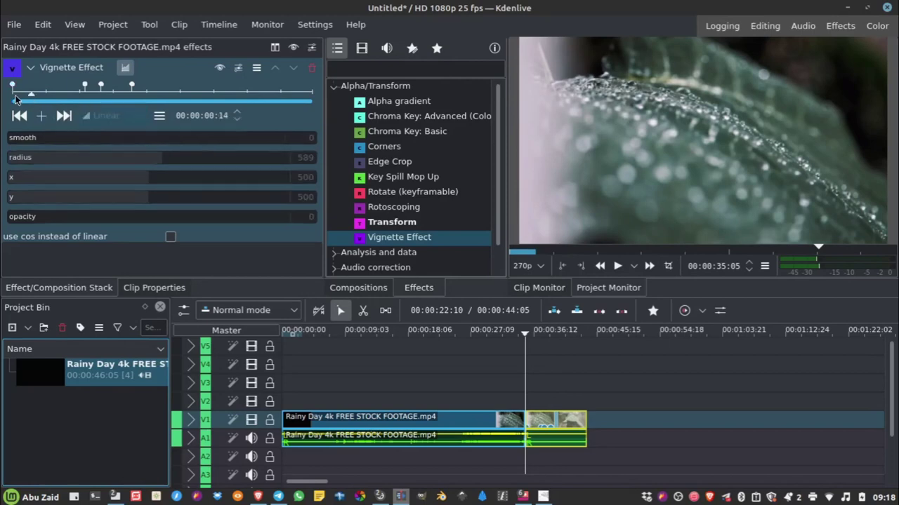
{"action": "left_click", "coordinate": [618, 266]}
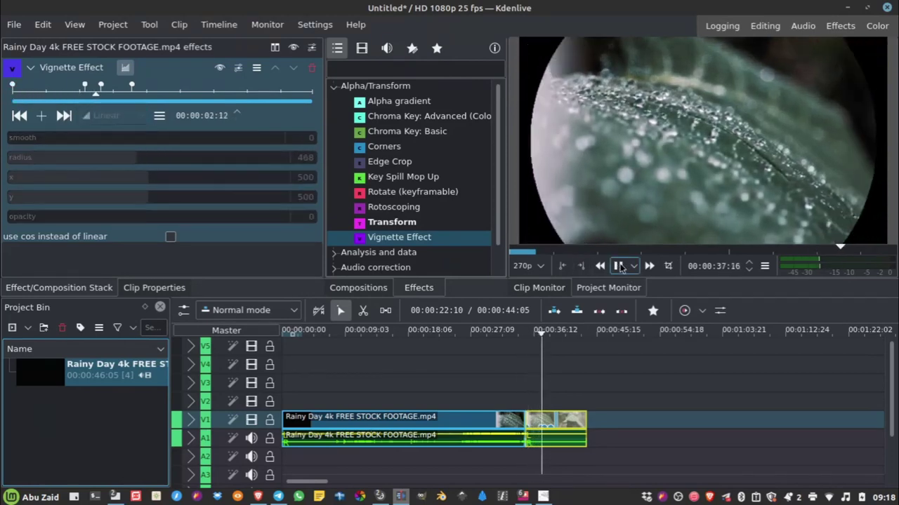
{"action": "key", "text": "space"}
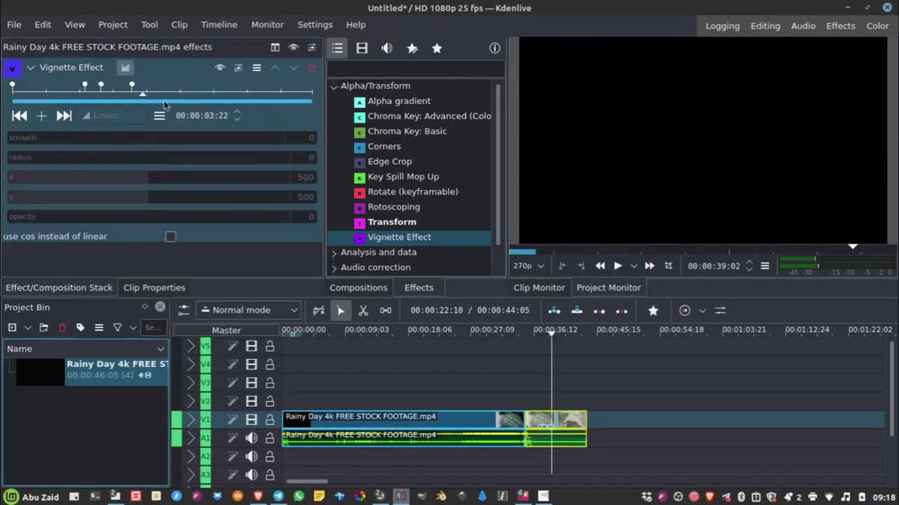
Move the second vignette keyframe to 00:00:00:14, the third to 00:00:00:24 and the last to about two seconds
{"action": "left_click", "coordinate": [84, 87]}
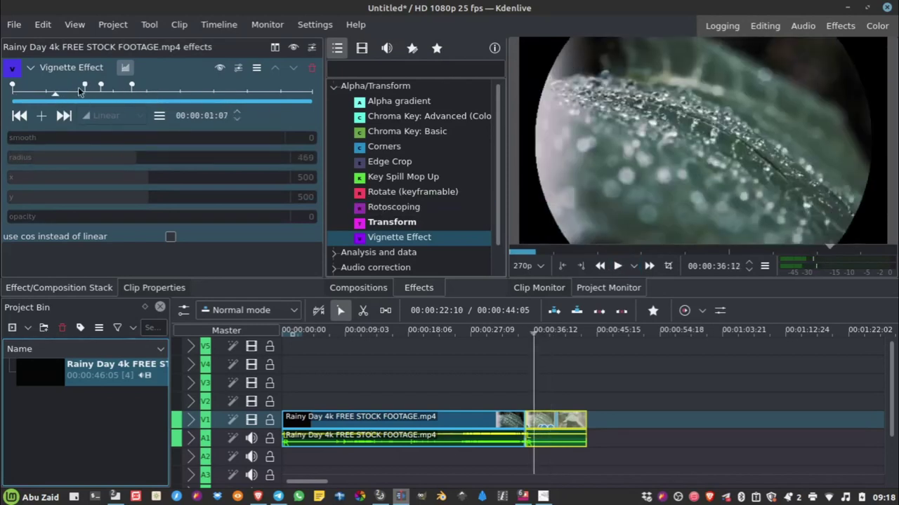
{"action": "left_click", "coordinate": [84, 87]}
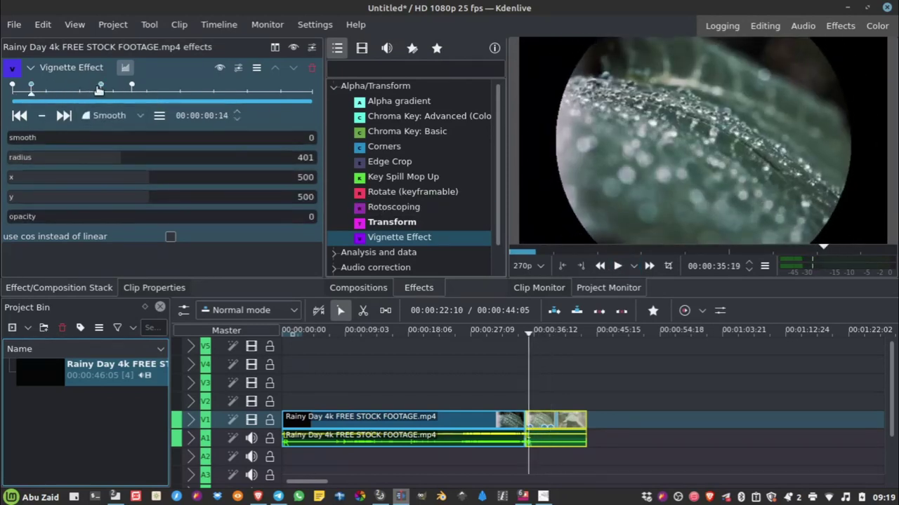
{"action": "left_click_drag", "start_coordinate": [101, 88], "coordinate": [45, 90]}
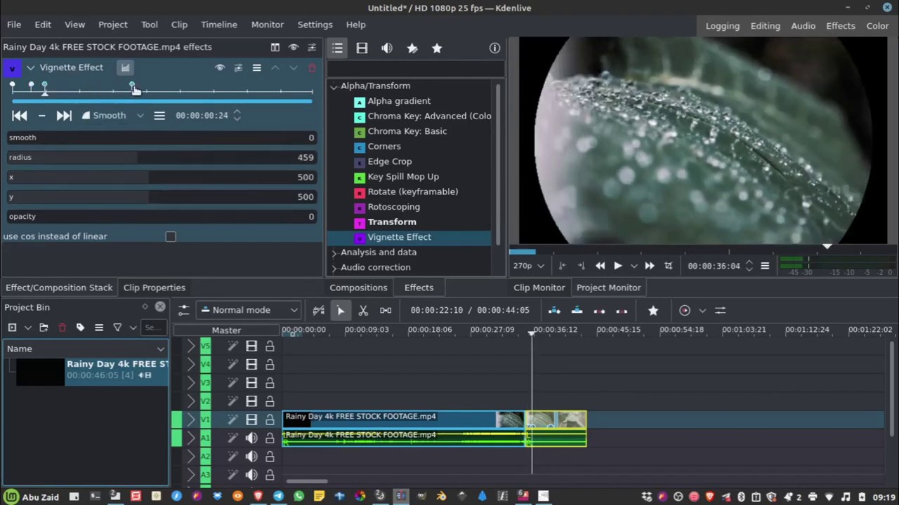
{"action": "left_click_drag", "start_coordinate": [132, 87], "coordinate": [78, 86]}
Play back the retimed vignette animation from the beginning of the second segment and return to its first frame
{"action": "left_click", "coordinate": [44, 103]}
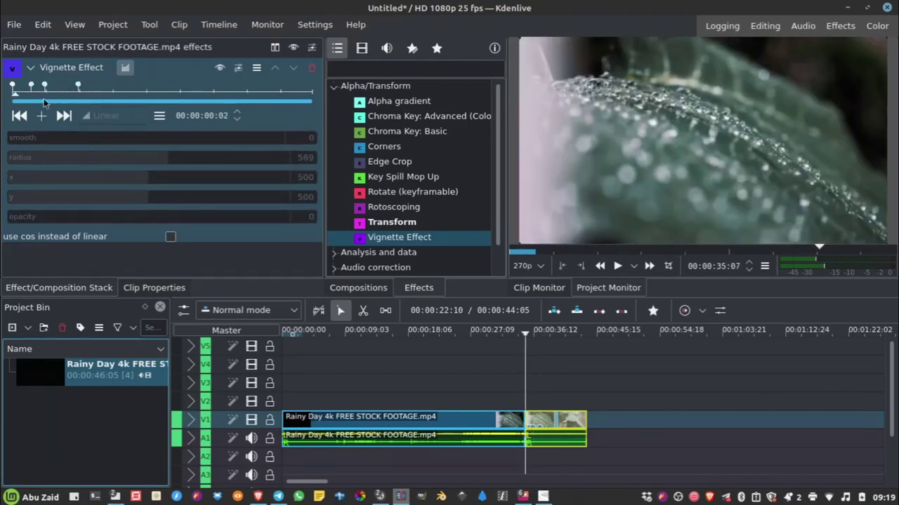
{"action": "left_click", "coordinate": [617, 266]}
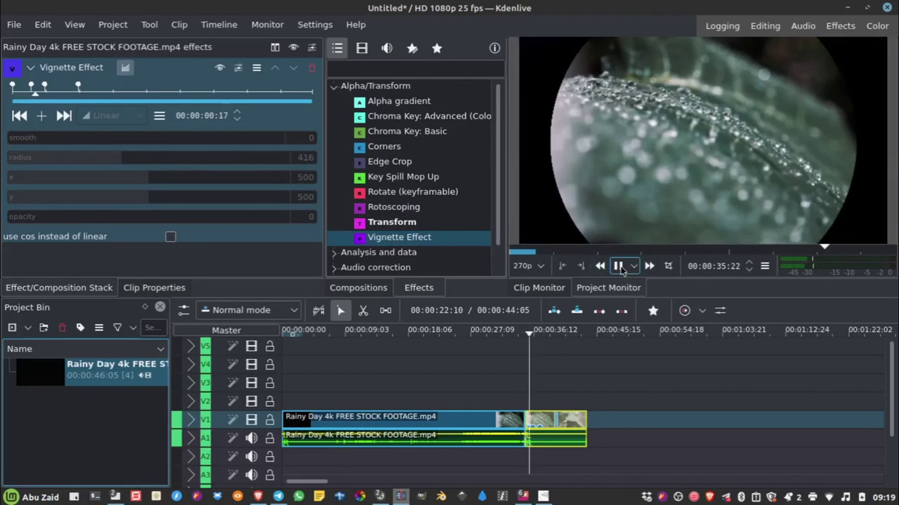
{"action": "left_click", "coordinate": [618, 266]}
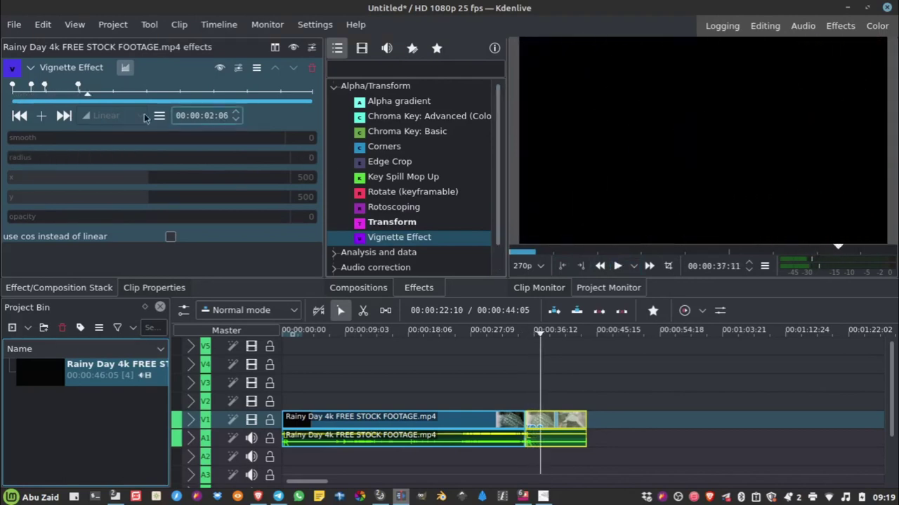
{"action": "left_click", "coordinate": [25, 101]}
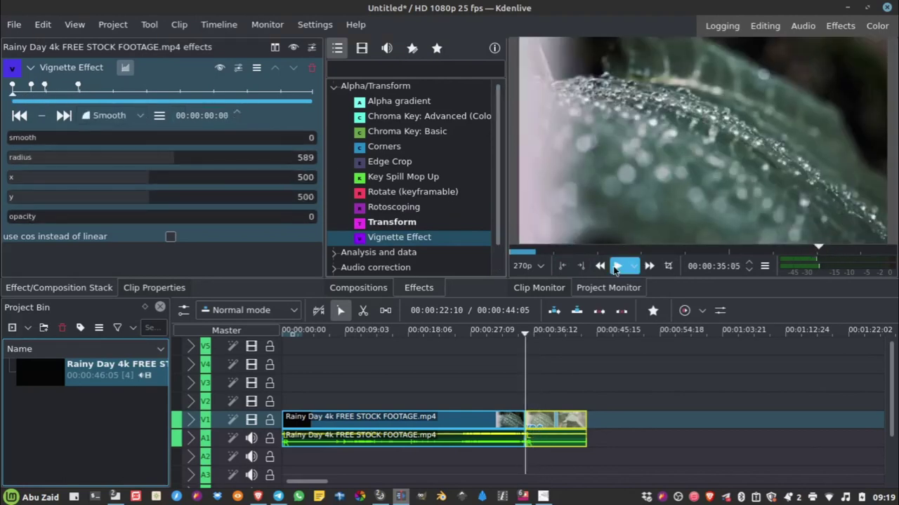
Play the vignette closing animation once more until the circle has shut completely, and pause
{"action": "left_click", "coordinate": [617, 266]}
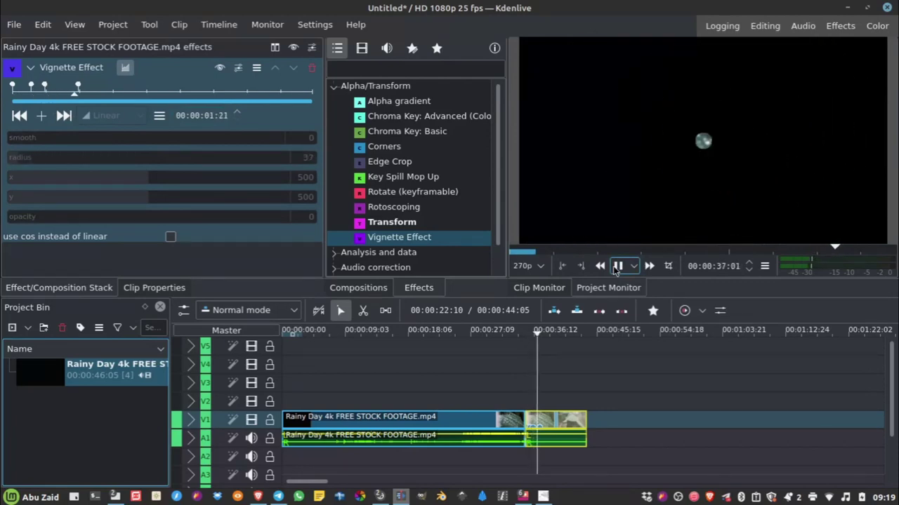
{"action": "left_click", "coordinate": [617, 266]}
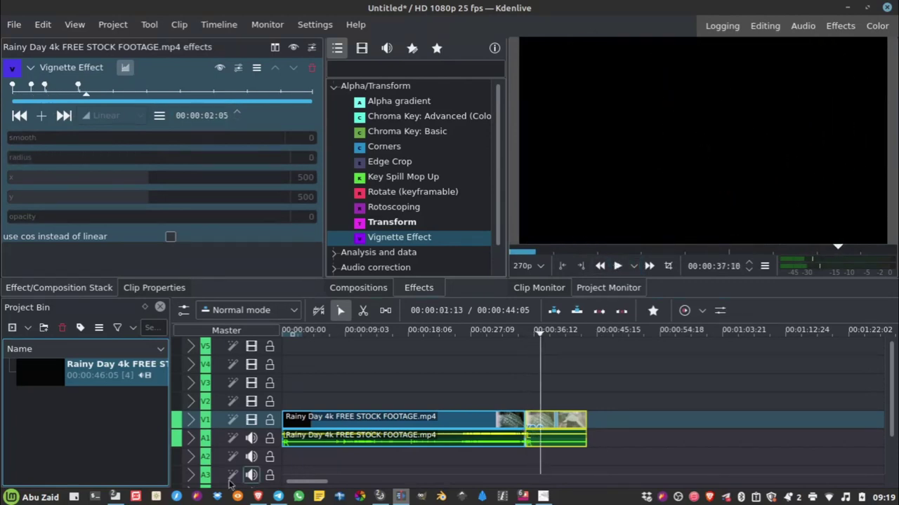
Import VS Pop_1.mp3 from the Pops Pack - Vilkas Sound folder in Music into the project bin
{"action": "left_click", "coordinate": [125, 496]}
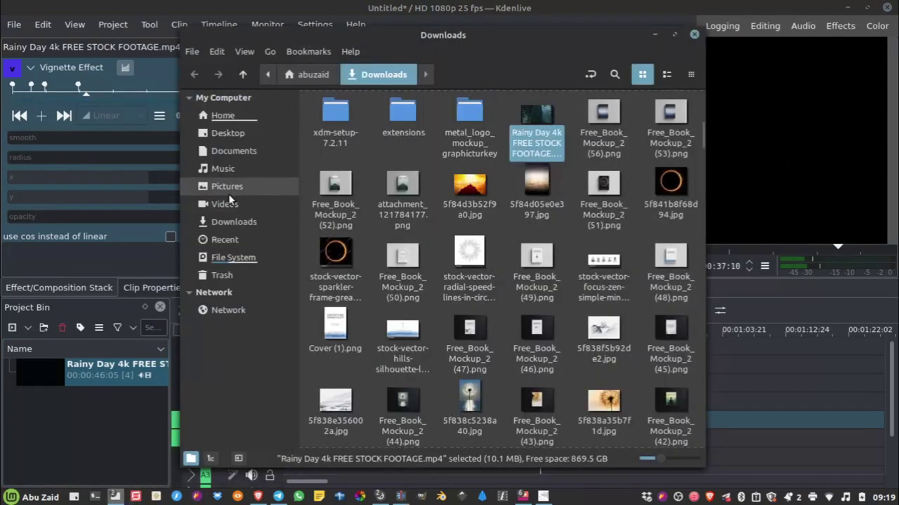
{"action": "left_click", "coordinate": [228, 170]}
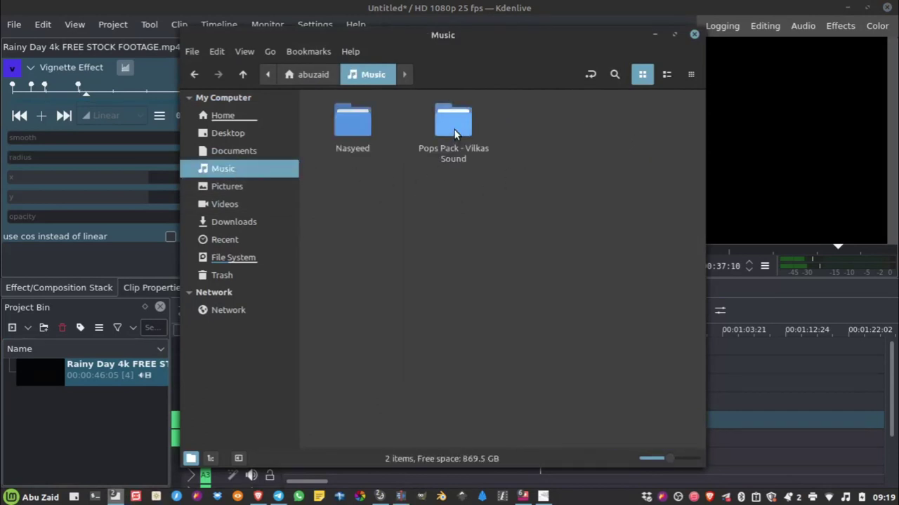
{"action": "left_click", "coordinate": [453, 130]}
{"action": "double_click", "coordinate": [454, 130]}
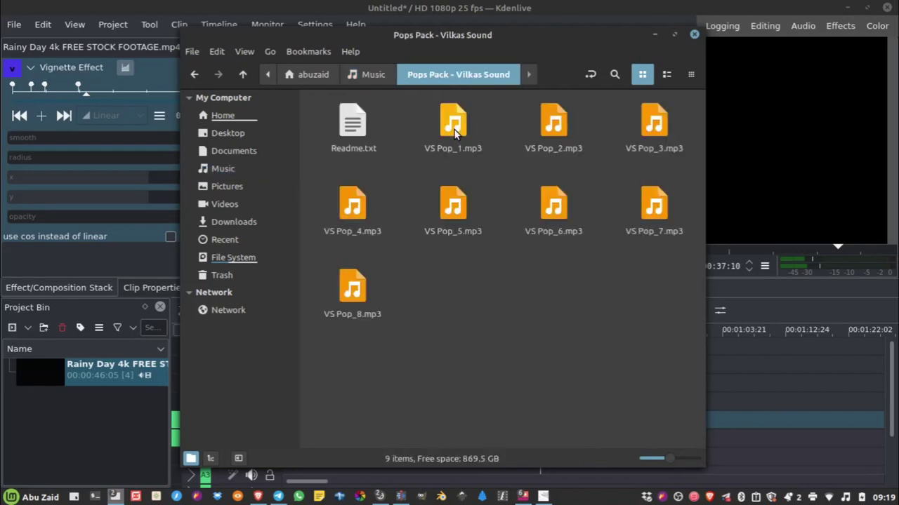
{"action": "left_click", "coordinate": [454, 140]}
{"action": "left_click_drag", "start_coordinate": [417, 180], "coordinate": [75, 427]}
{"action": "left_click", "coordinate": [88, 426]}
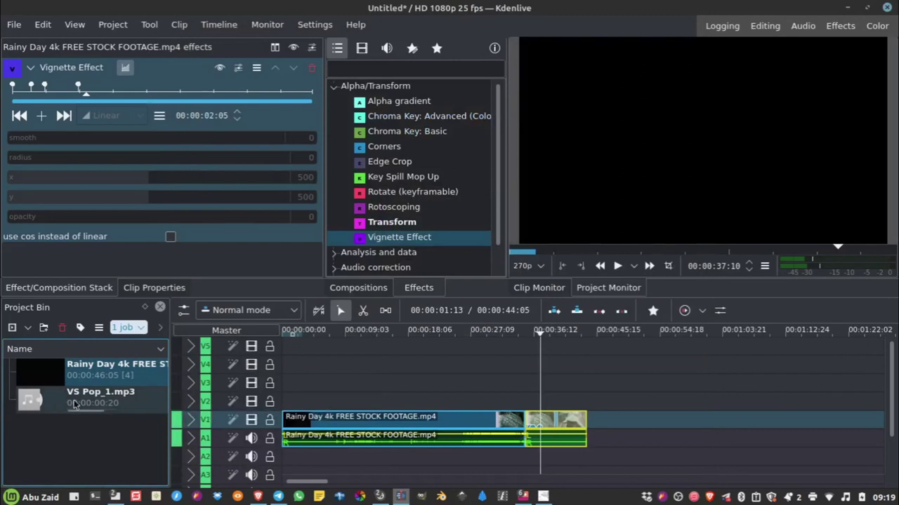
Place VS Pop_1.mp3 on audio track A2 at the start of the second footage segment and play back the project
{"action": "left_click", "coordinate": [91, 412]}
{"action": "left_click_drag", "start_coordinate": [56, 398], "coordinate": [513, 460]}
{"action": "left_click", "coordinate": [608, 288]}
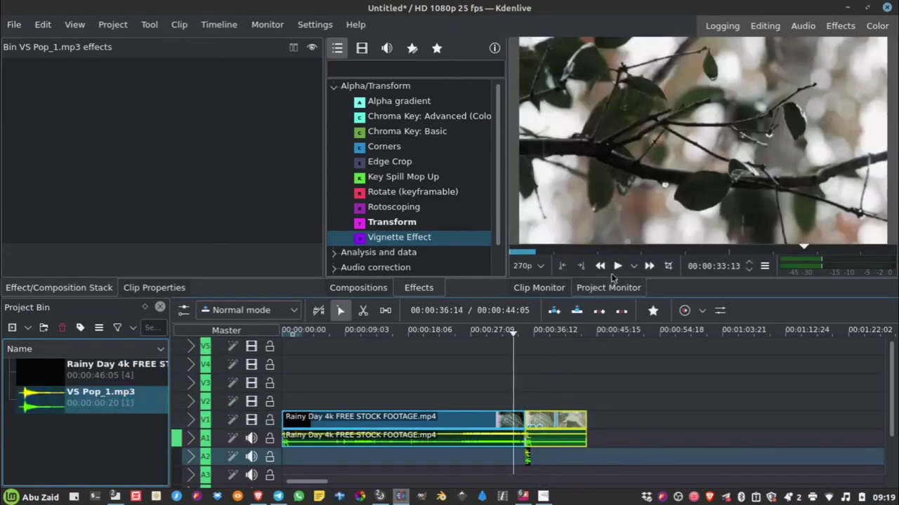
{"action": "left_click", "coordinate": [618, 266]}
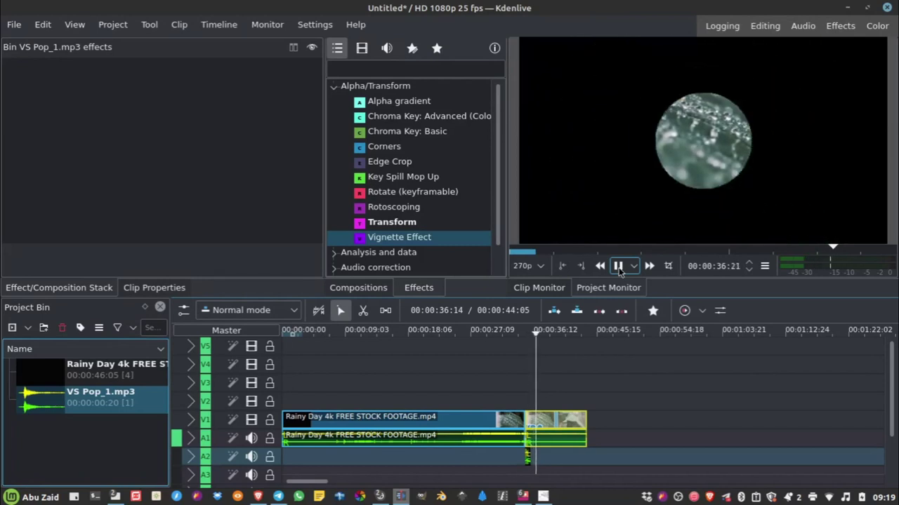
{"action": "left_click", "coordinate": [618, 266]}
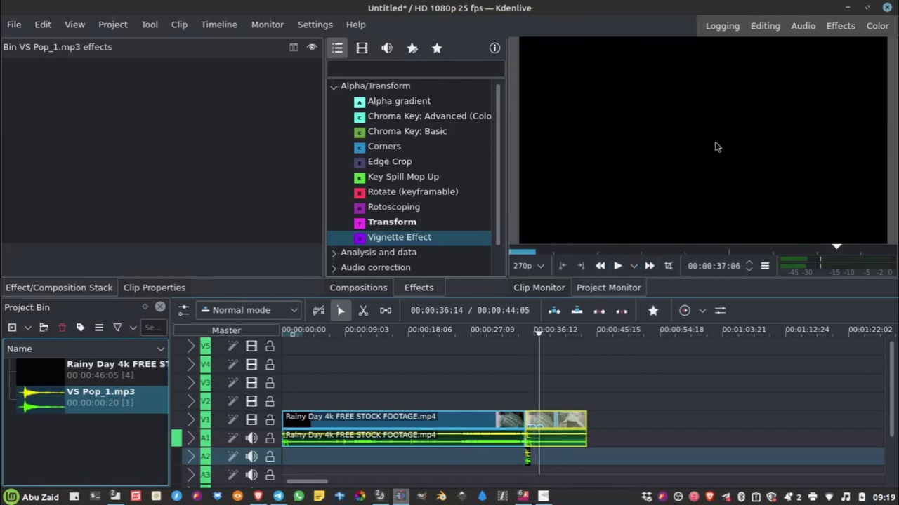
Move the VS Pop_1.mp3 clip on A2 to about 00:00:37:02, where the circle closes, and check its timing in playback
{"action": "scroll", "coordinate": [549, 457], "scroll_direction": "up", "scroll_amount": 5}
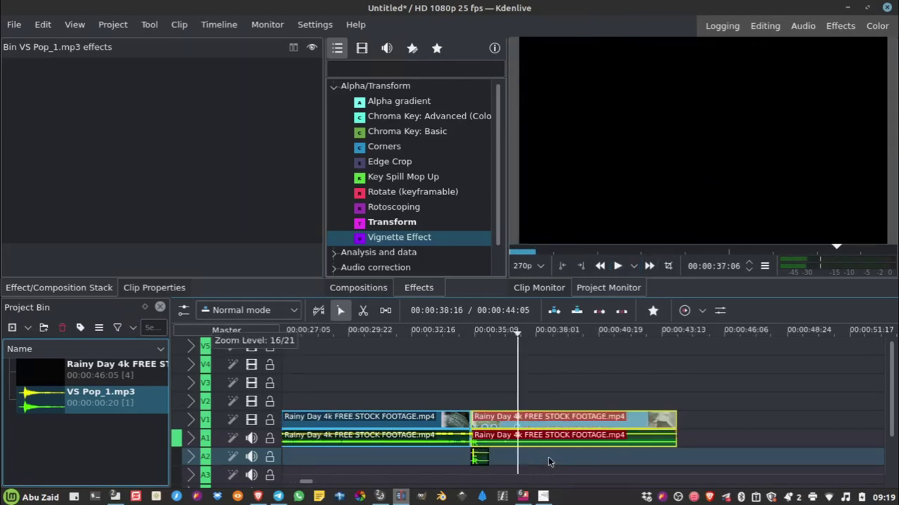
{"action": "left_click_drag", "start_coordinate": [406, 457], "coordinate": [489, 459]}
{"action": "left_click", "coordinate": [463, 344]}
{"action": "left_click", "coordinate": [617, 267]}
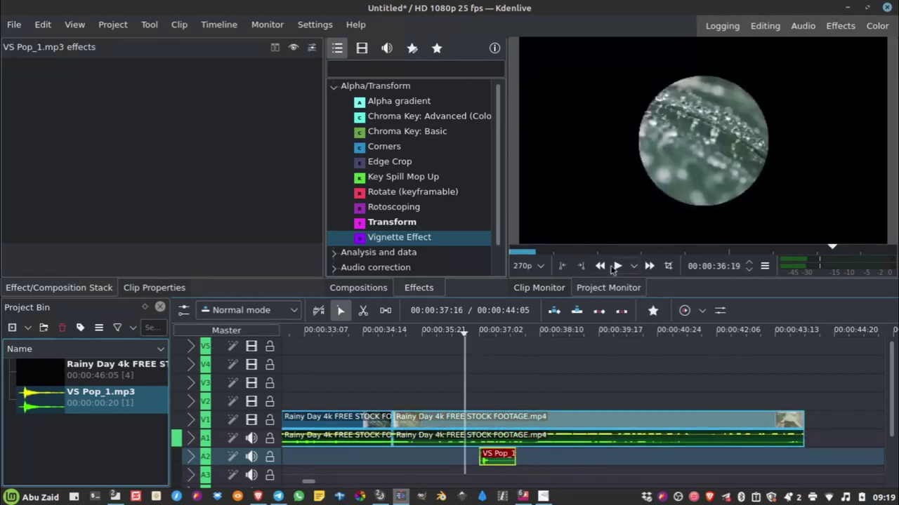
{"action": "left_click", "coordinate": [618, 266]}
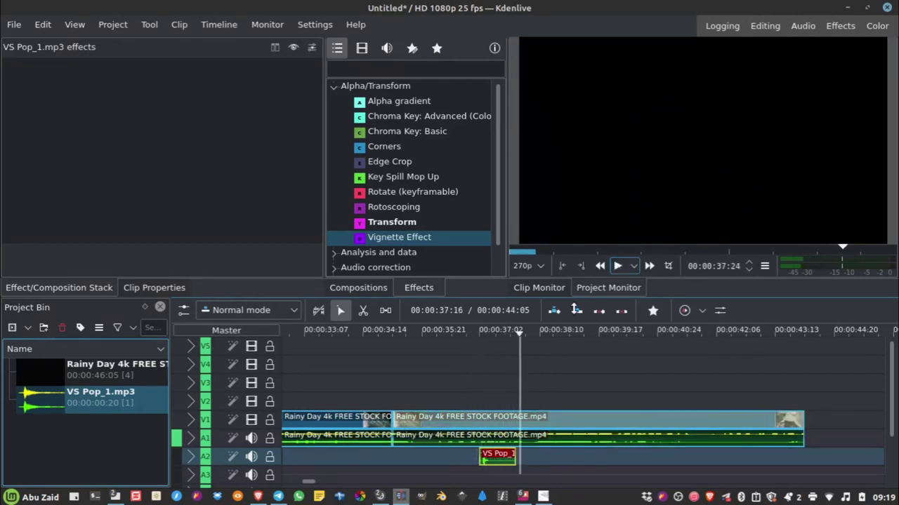
{"action": "left_click_drag", "start_coordinate": [399, 336], "coordinate": [477, 333]}
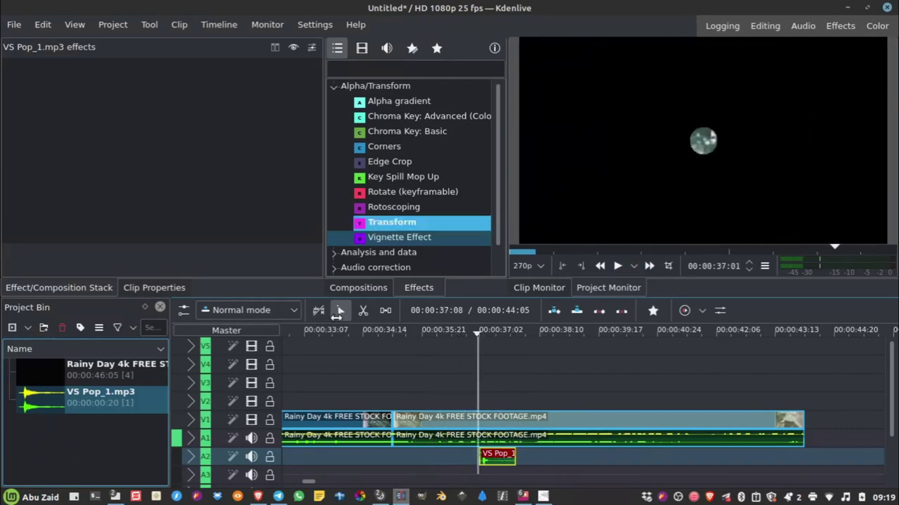
Import bitmap.png, path833.png and rect833.png from the Home folder into the project bin
{"action": "left_click", "coordinate": [116, 496]}
{"action": "left_click", "coordinate": [275, 404]}
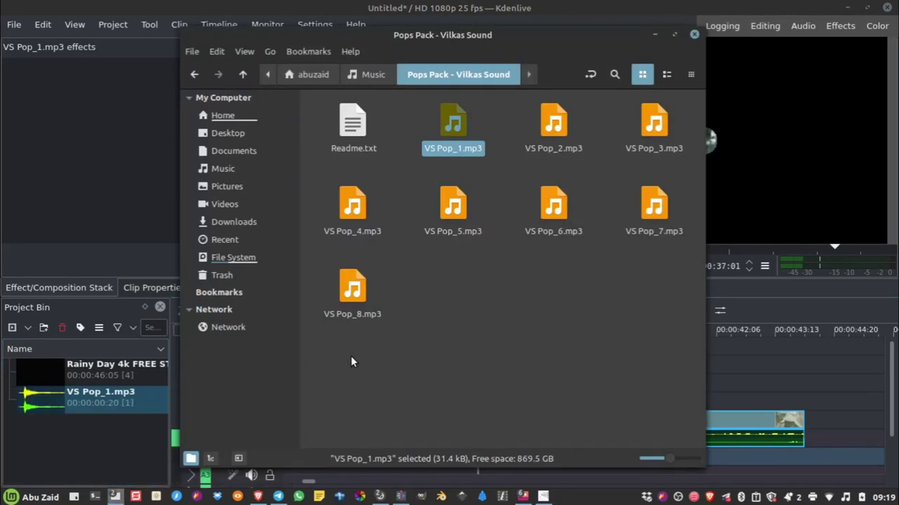
{"action": "left_click", "coordinate": [219, 110]}
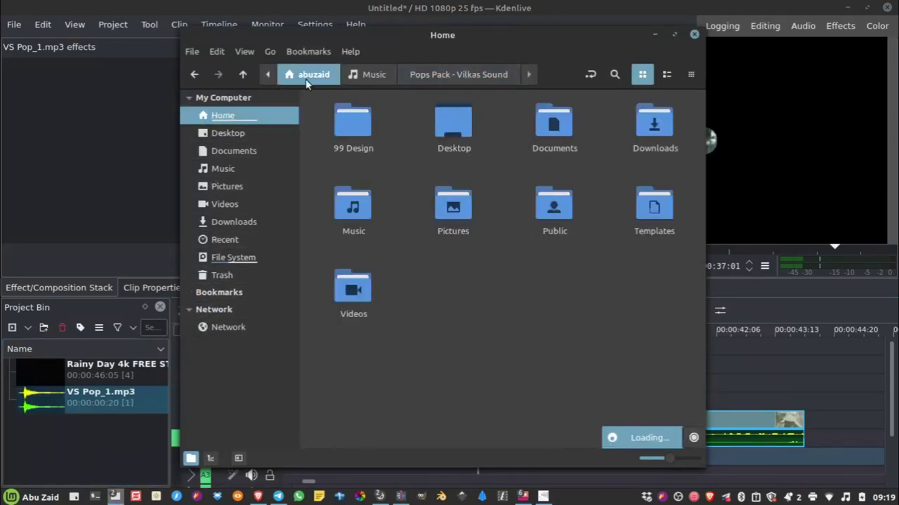
{"action": "scroll", "coordinate": [506, 420], "scroll_direction": "down", "scroll_amount": 1}
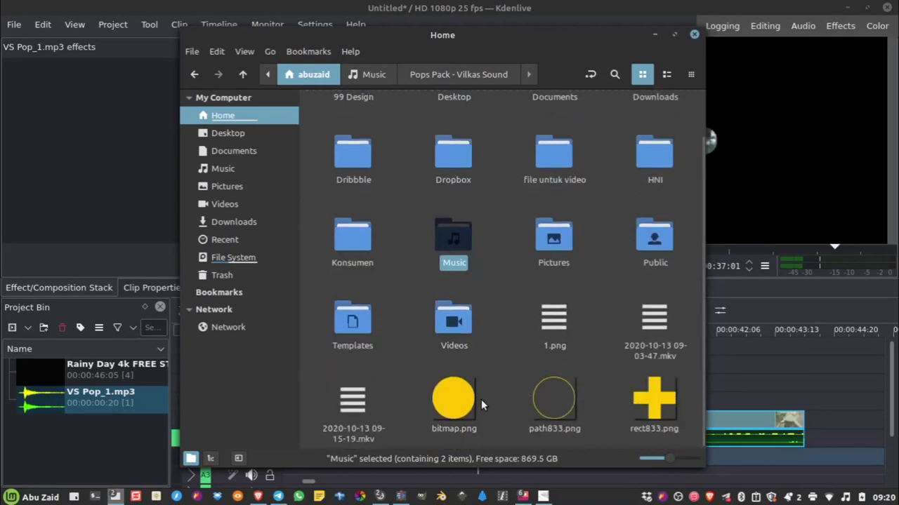
{"action": "left_click", "coordinate": [460, 400]}
{"action": "left_click", "coordinate": [652, 400], "text": "shift"}
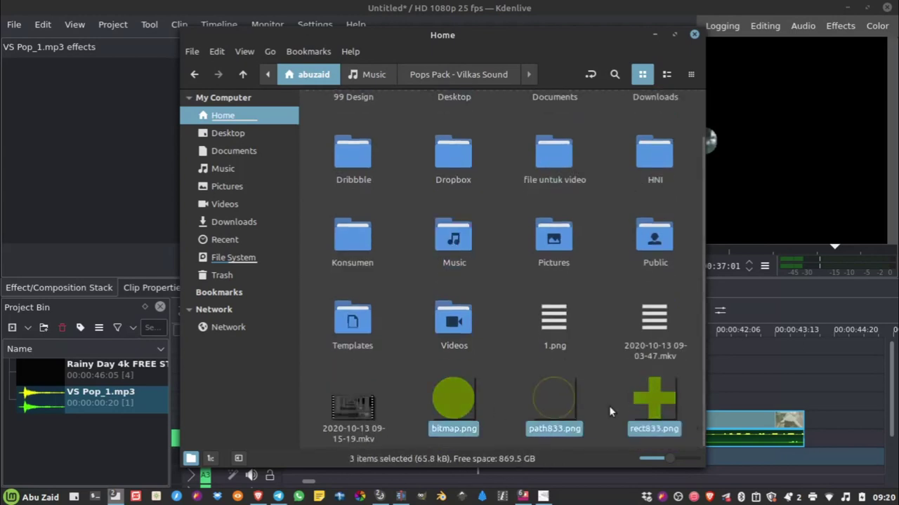
{"action": "left_click_drag", "start_coordinate": [655, 398], "coordinate": [95, 442]}
{"action": "left_click", "coordinate": [95, 443]}
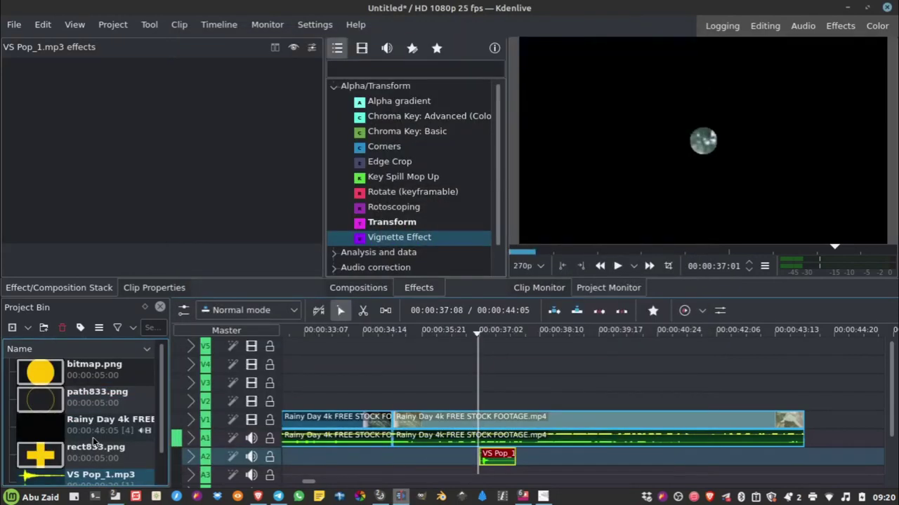
Place bitmap.png on video track V2, aligned with the start of the pop sound, and scrub across its beginning
{"action": "left_click", "coordinate": [97, 379]}
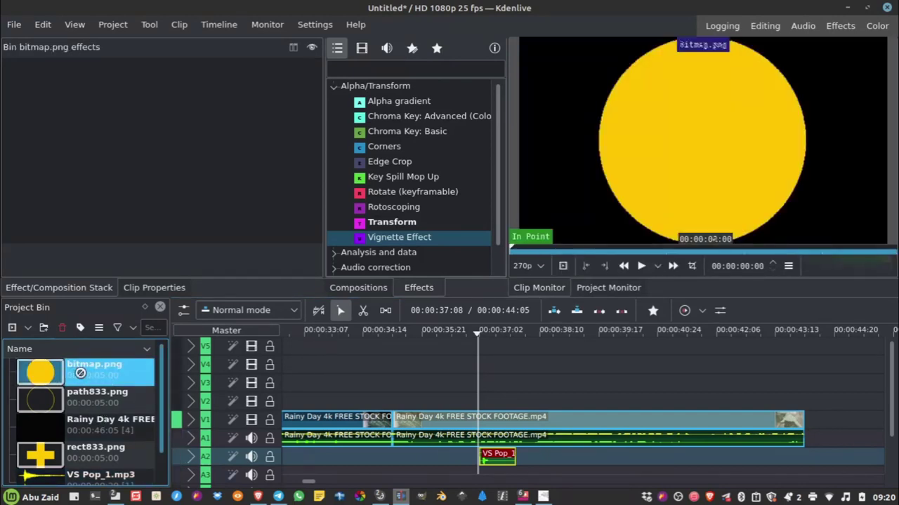
{"action": "left_click_drag", "start_coordinate": [79, 373], "coordinate": [495, 405]}
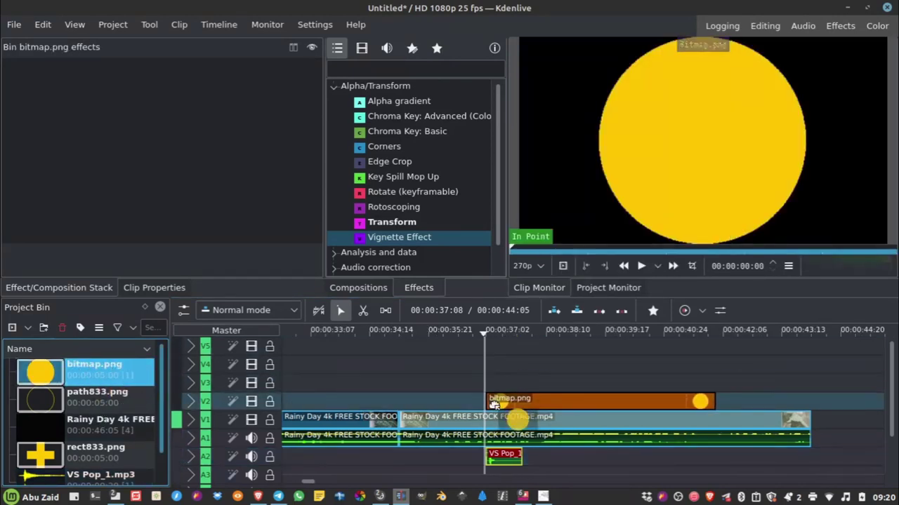
{"action": "left_click", "coordinate": [478, 335]}
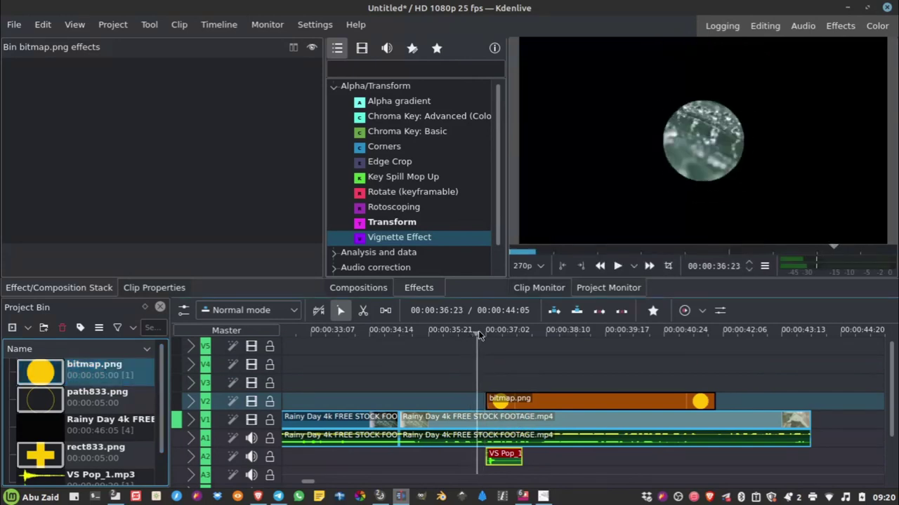
{"action": "left_click_drag", "start_coordinate": [478, 334], "coordinate": [497, 334]}
Apply the Transform effect to the bitmap.png clip on V2
{"action": "left_click", "coordinate": [547, 399]}
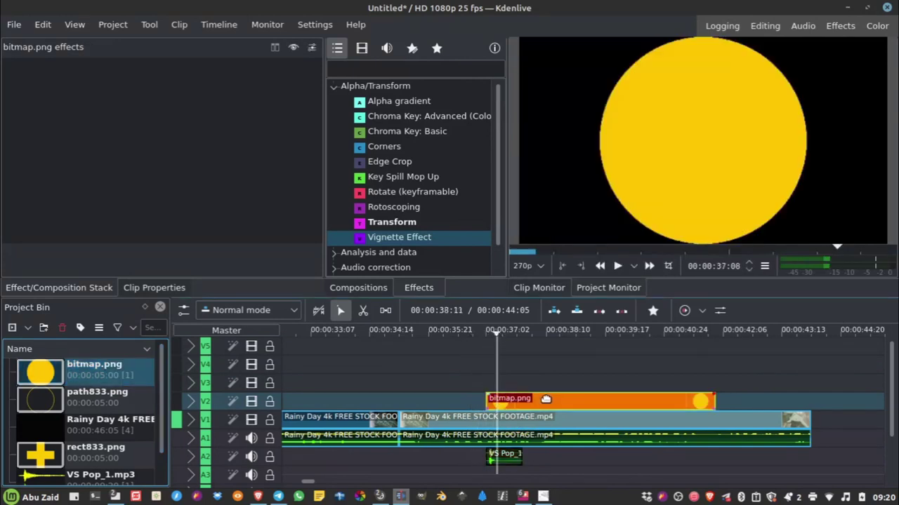
{"action": "left_click", "coordinate": [375, 106]}
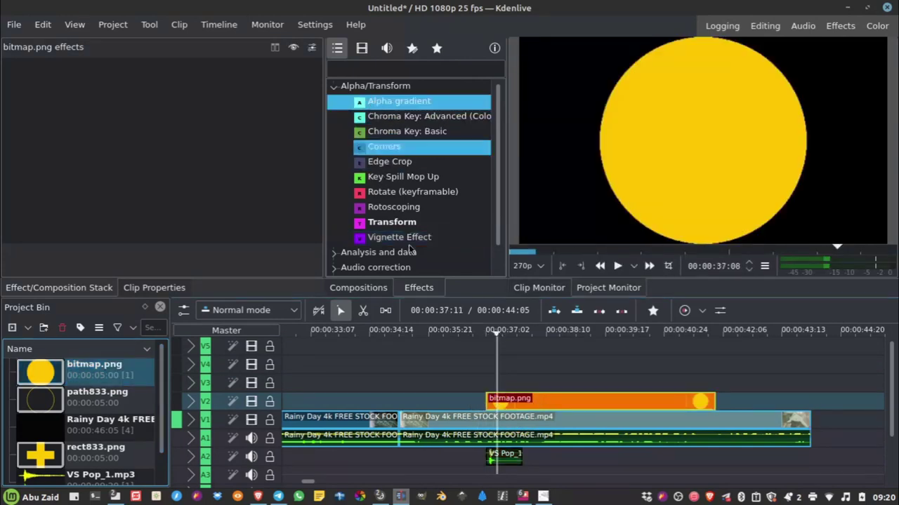
{"action": "left_click", "coordinate": [396, 225]}
{"action": "left_click_drag", "start_coordinate": [432, 260], "coordinate": [536, 399]}
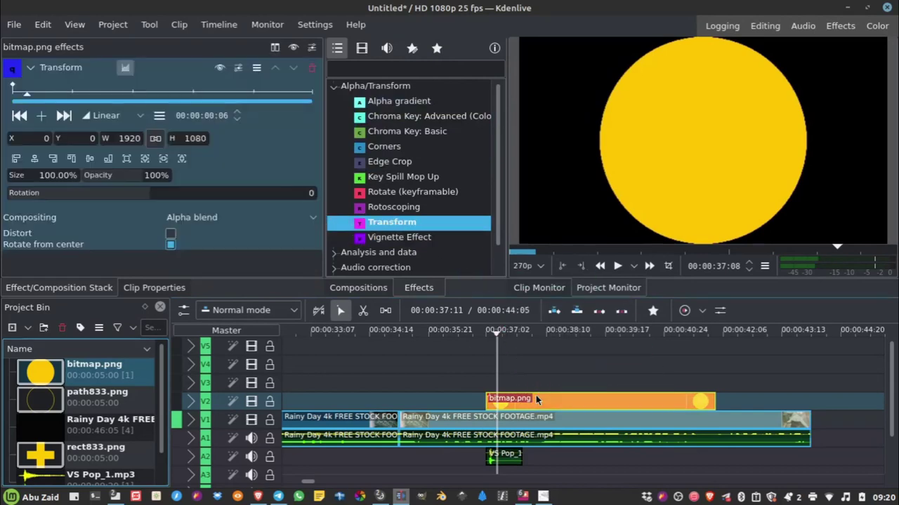
Set the Transform size to 5% on the bitmap.png clip's first keyframe
{"action": "left_click", "coordinate": [13, 87]}
{"action": "left_click_drag", "start_coordinate": [35, 178], "coordinate": [78, 176]}
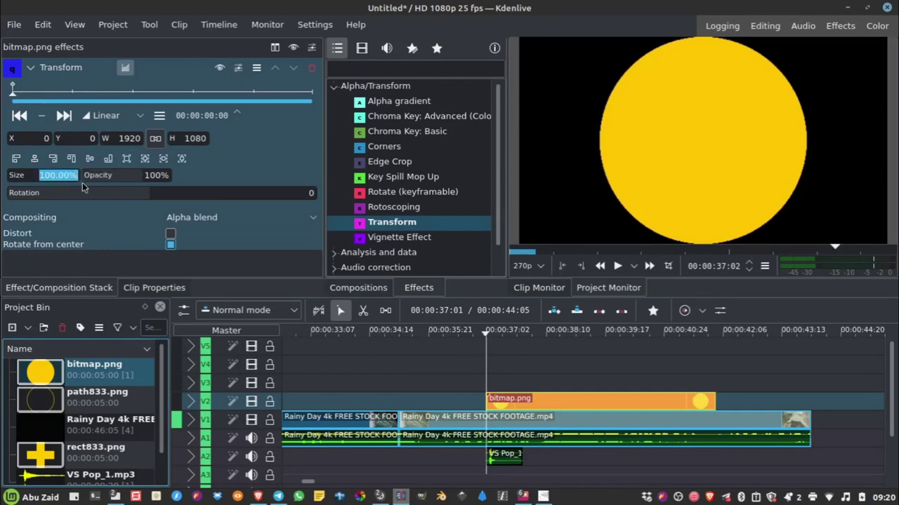
{"action": "type", "text": "5"}
{"action": "key", "text": "Return"}
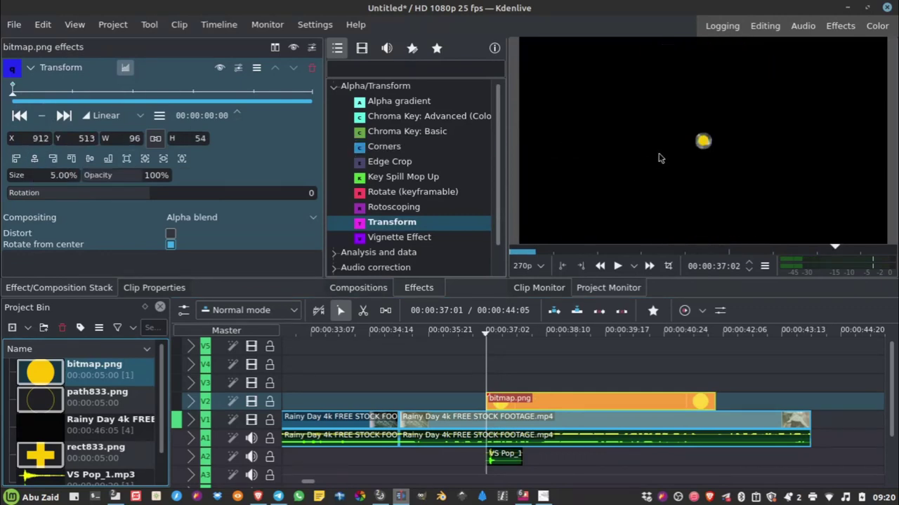
Add a Transform keyframe at 00:00:00:13 on the bitmap.png clip and set its size to 20%
{"action": "left_click_drag", "start_coordinate": [15, 97], "coordinate": [43, 93]}
{"action": "left_click", "coordinate": [41, 115]}
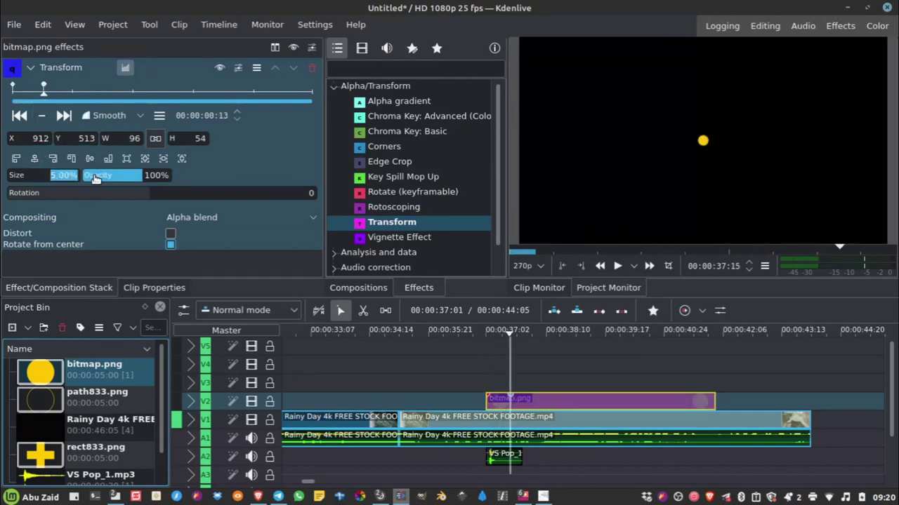
{"action": "type", "text": "15"}
{"action": "key", "text": "Return"}
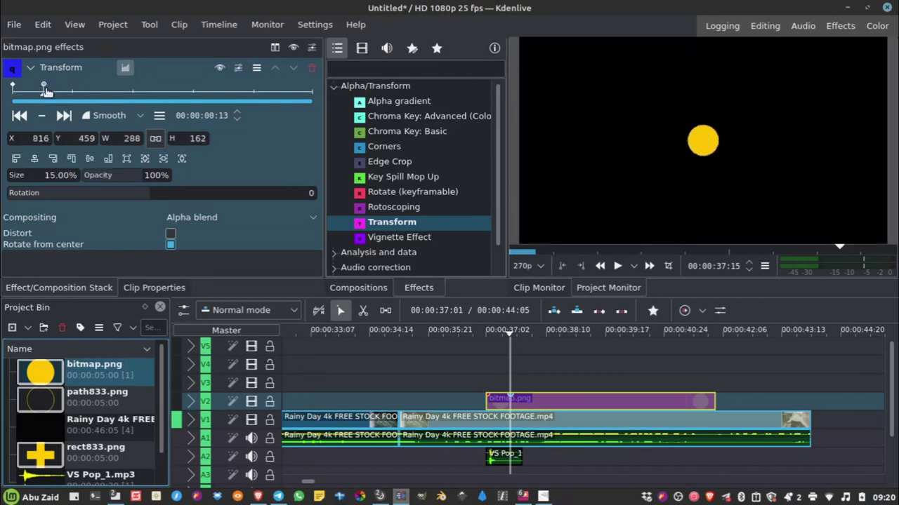
{"action": "type", "text": "20"}
{"action": "key", "text": "Return"}
Play back the yellow circle's scaling animation from the beginning of the bitmap.png clip
{"action": "left_click", "coordinate": [19, 115]}
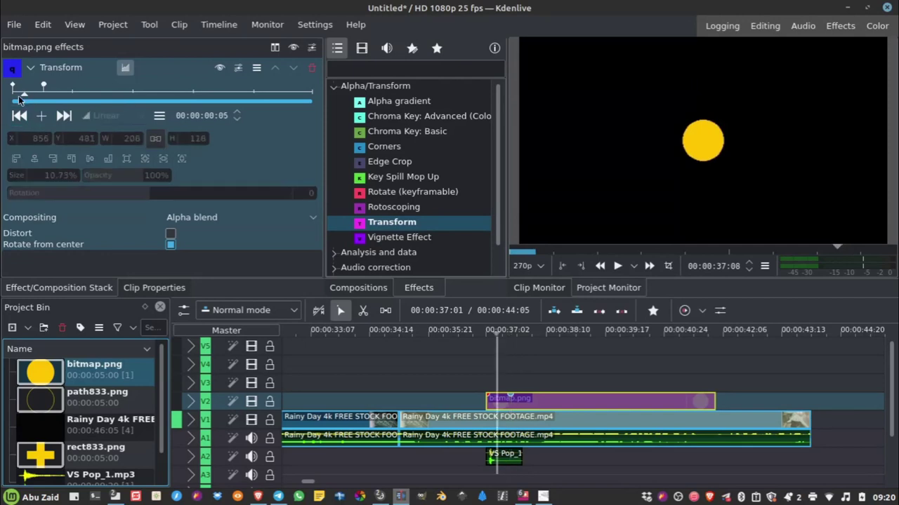
{"action": "left_click", "coordinate": [617, 265]}
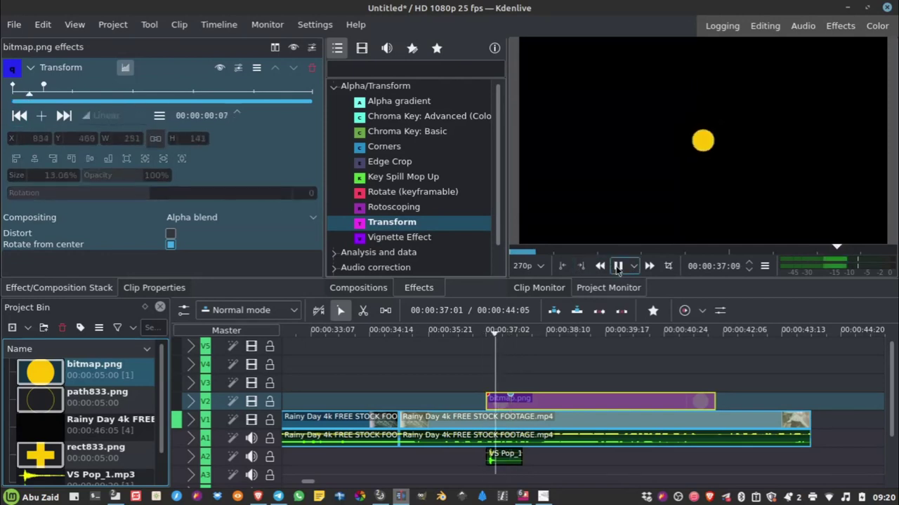
{"action": "key", "text": "space"}
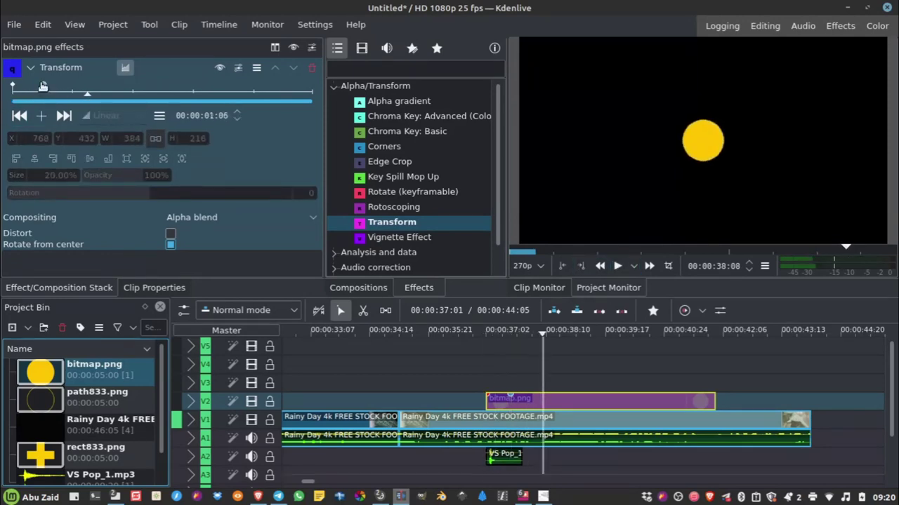
Move the second Transform keyframe to about 00:00:00:07 and play back the whole transition from just before the second segment
{"action": "left_click_drag", "start_coordinate": [42, 85], "coordinate": [12, 87]}
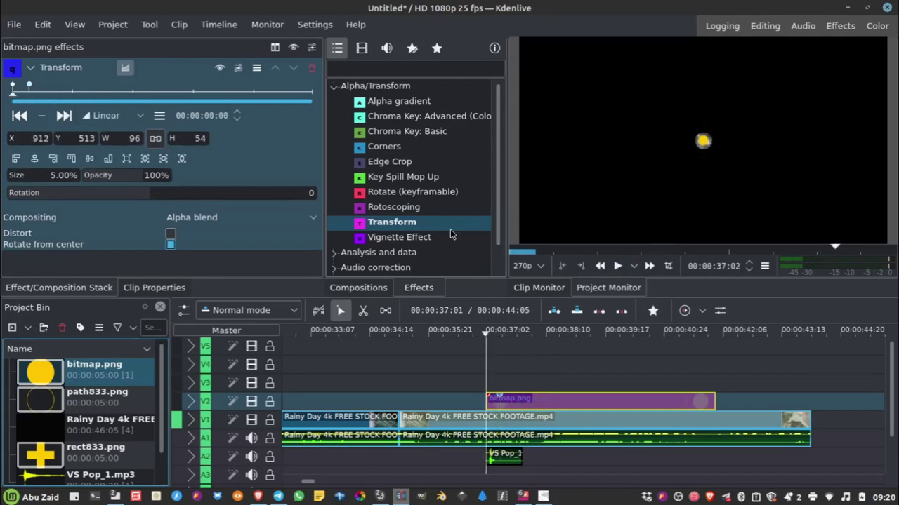
{"action": "left_click", "coordinate": [619, 266]}
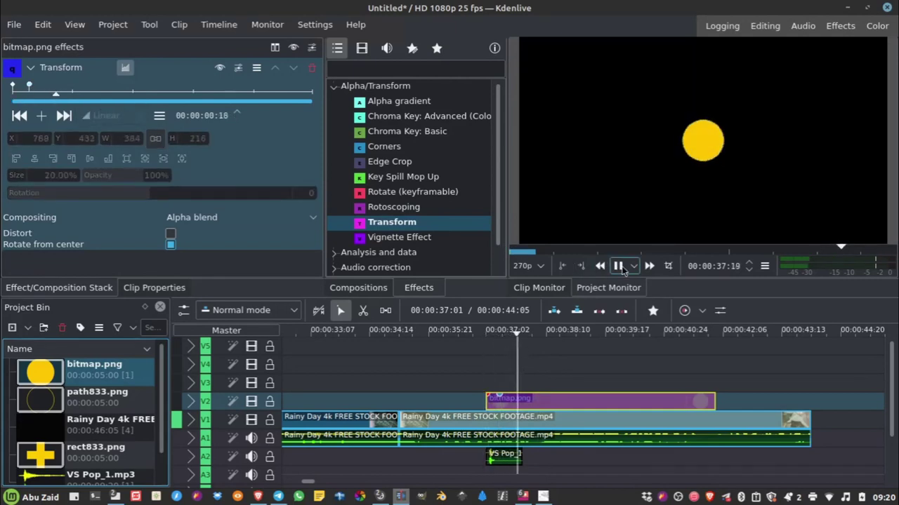
{"action": "key", "text": "space"}
{"action": "left_click", "coordinate": [384, 333]}
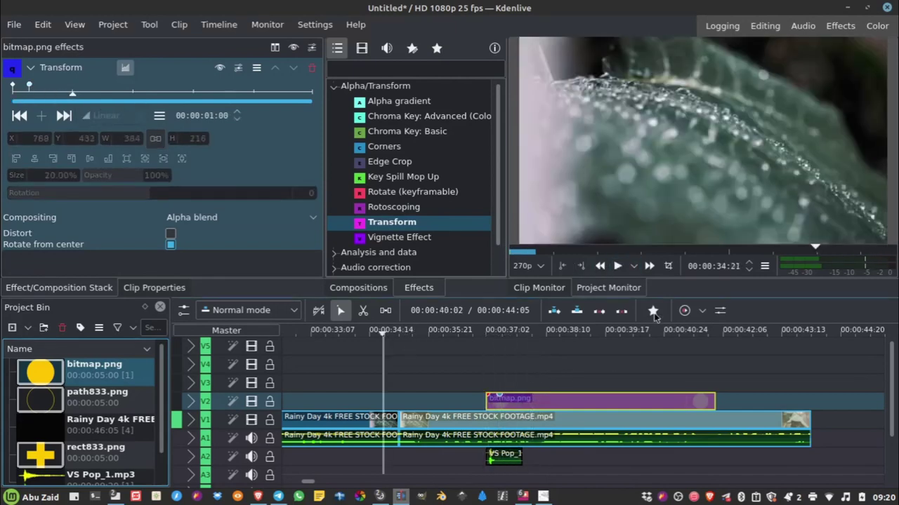
{"action": "left_click", "coordinate": [621, 269]}
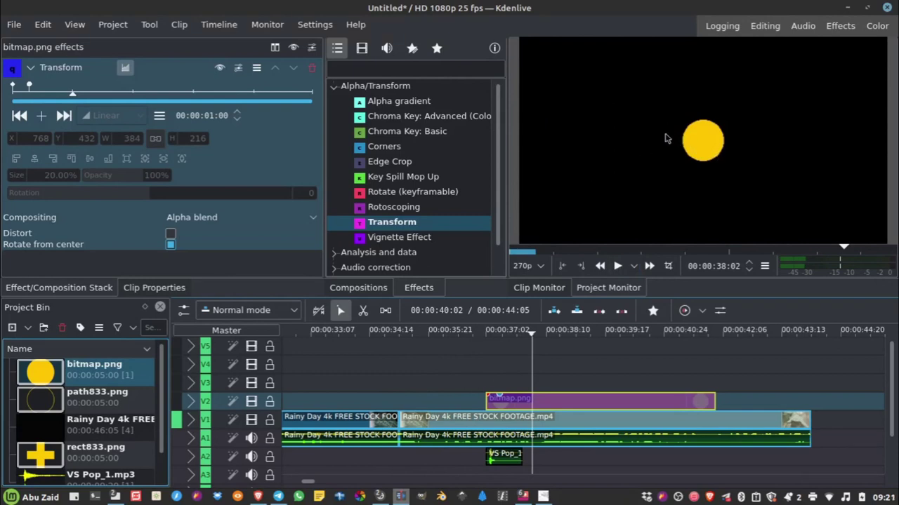
Place rect833.png on track V3 above the bitmap.png clip, starting at 00:00:37:11
{"action": "left_click", "coordinate": [48, 449]}
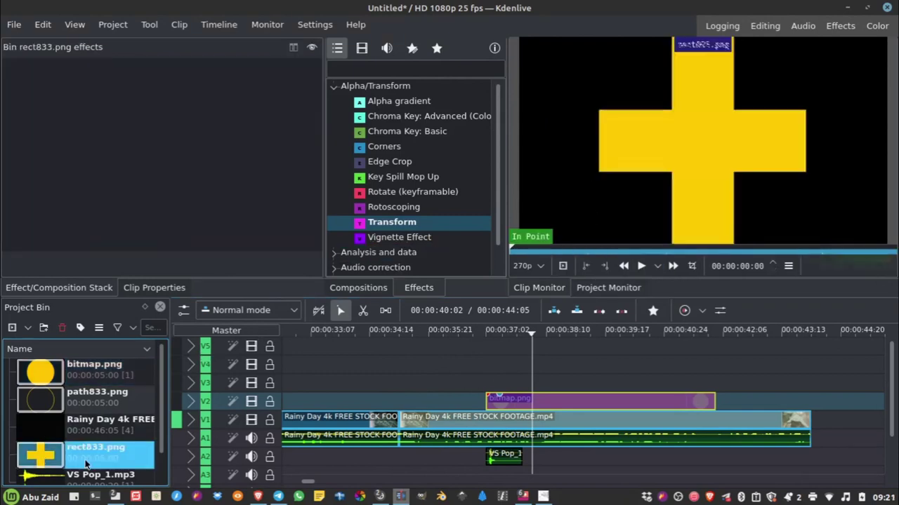
{"action": "left_click_drag", "start_coordinate": [48, 449], "coordinate": [541, 383]}
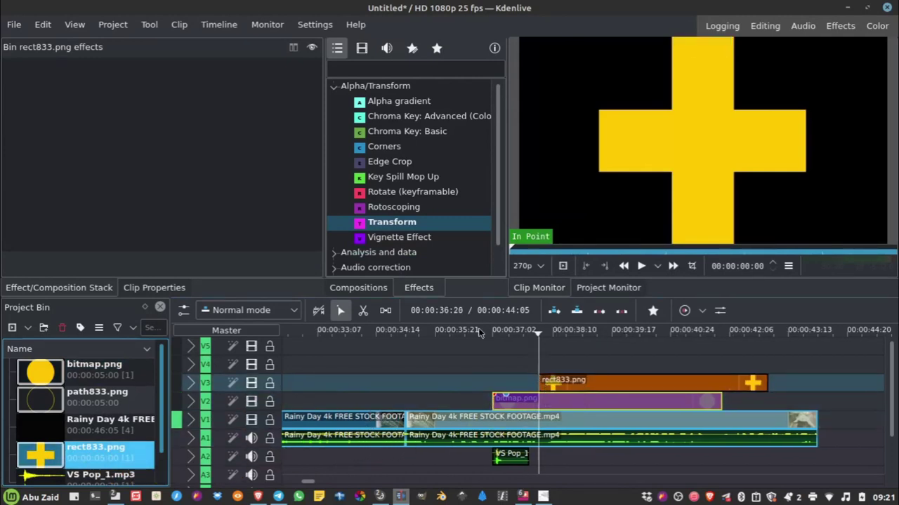
{"action": "left_click_drag", "start_coordinate": [489, 331], "coordinate": [509, 334]}
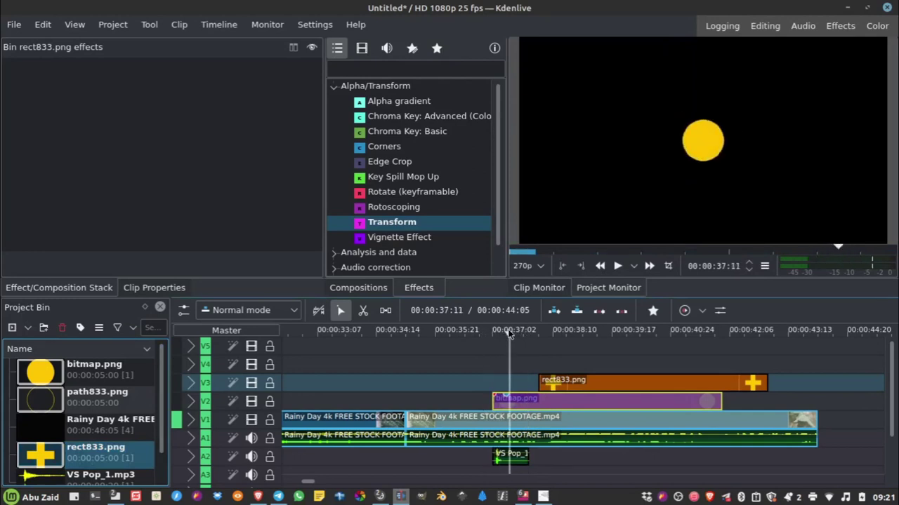
{"action": "left_click", "coordinate": [609, 384]}
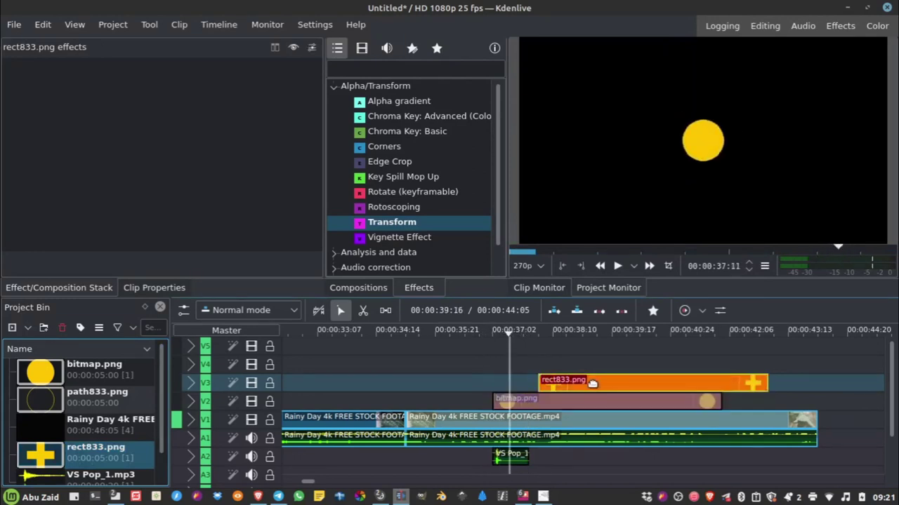
{"action": "left_click_drag", "start_coordinate": [593, 383], "coordinate": [584, 383]}
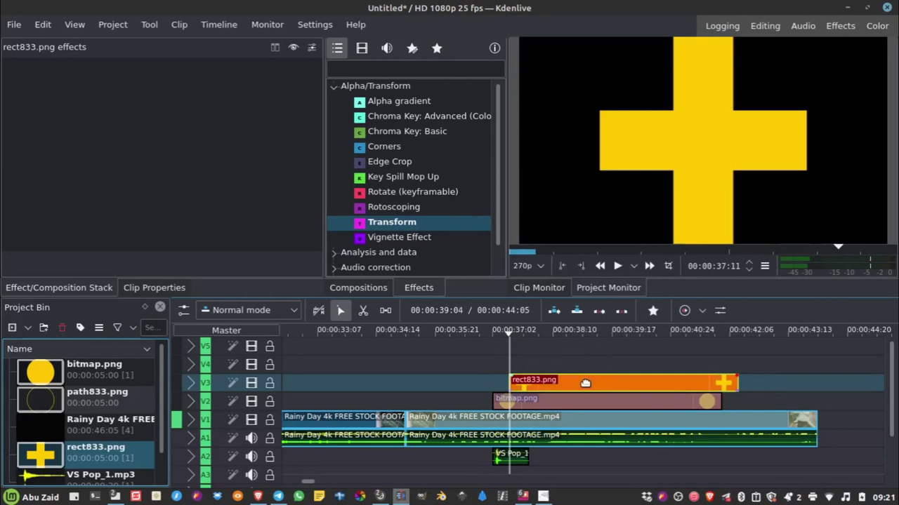
Apply the Transform effect to the rect833.png clip and set its size to 1% on the first keyframe
{"action": "left_click_drag", "start_coordinate": [393, 224], "coordinate": [547, 380]}
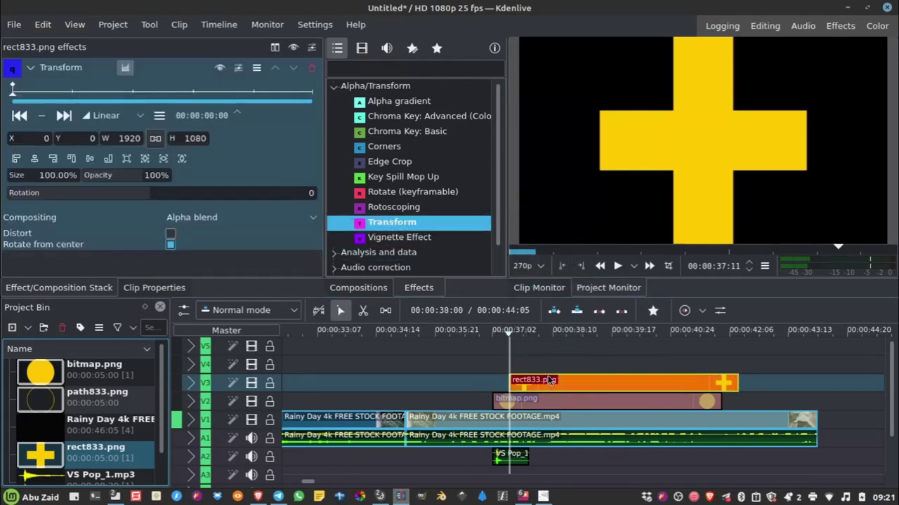
{"action": "left_click", "coordinate": [13, 89]}
{"action": "double_click", "coordinate": [37, 175]}
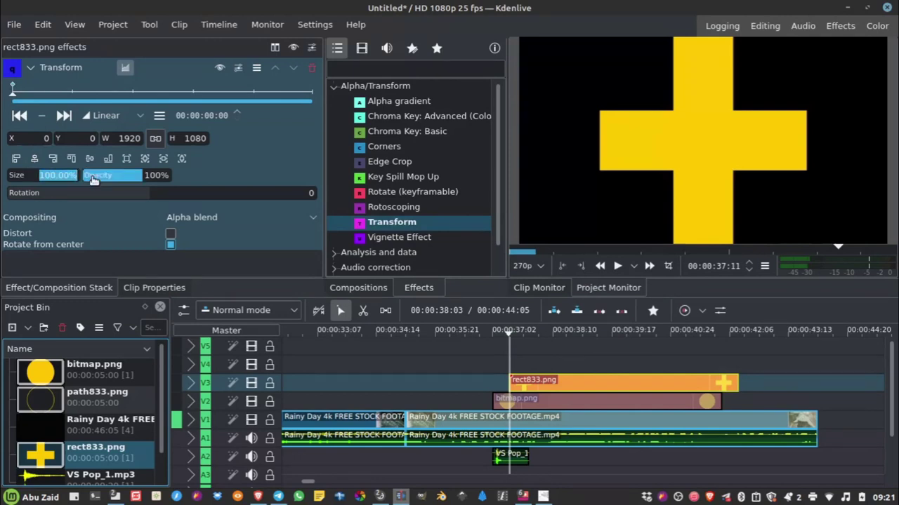
{"action": "type", "text": "1"}
{"action": "key", "text": "Return"}
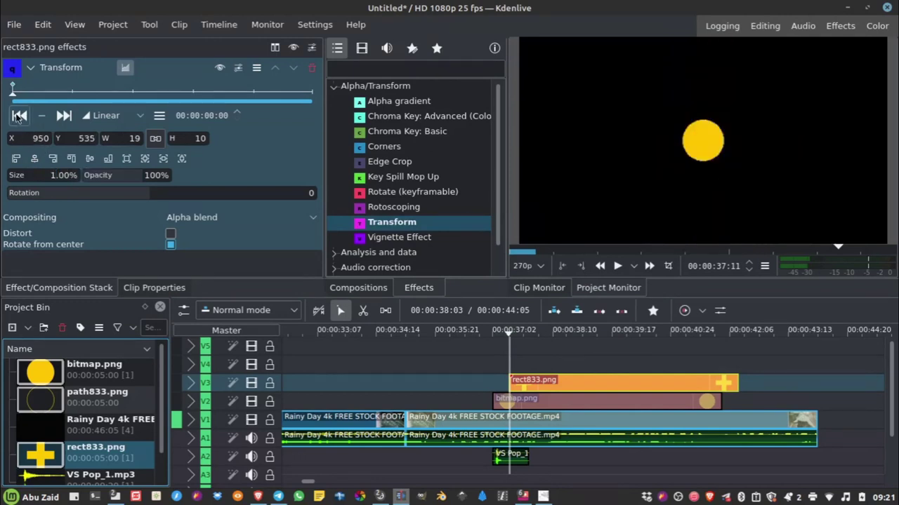
Add a Transform keyframe at 00:00:00:10 on the rect833.png clip and set its size to 10%
{"action": "left_click_drag", "start_coordinate": [15, 94], "coordinate": [36, 92]}
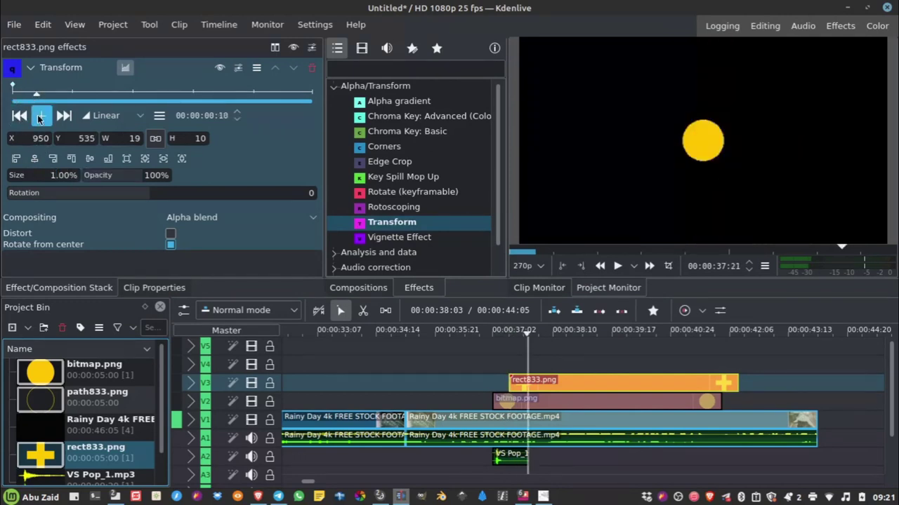
{"action": "left_click", "coordinate": [41, 115]}
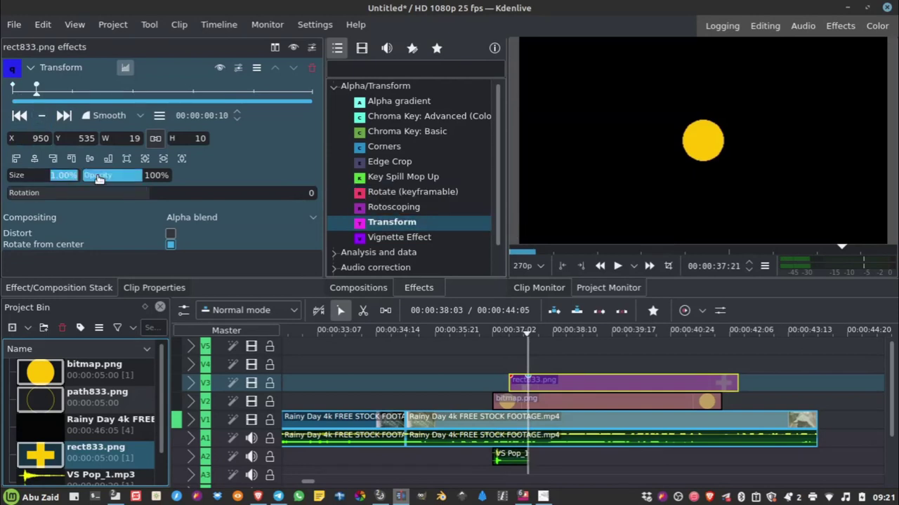
{"action": "type", "text": "10"}
{"action": "key", "text": "Return"}
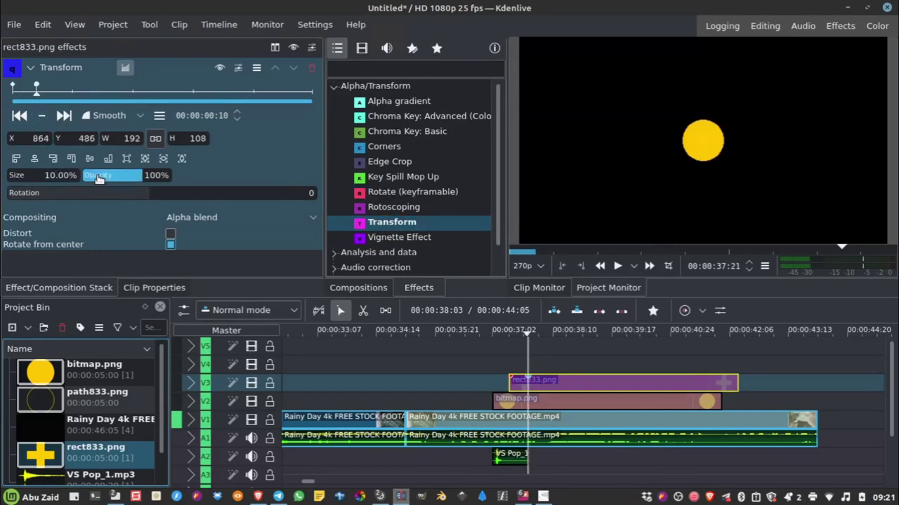
Move the cross in the preview to just below and left of the yellow circle and set its size to 5%
{"action": "left_click", "coordinate": [669, 267]}
{"action": "left_click", "coordinate": [690, 196]}
{"action": "left_click_drag", "start_coordinate": [690, 155], "coordinate": [674, 168]}
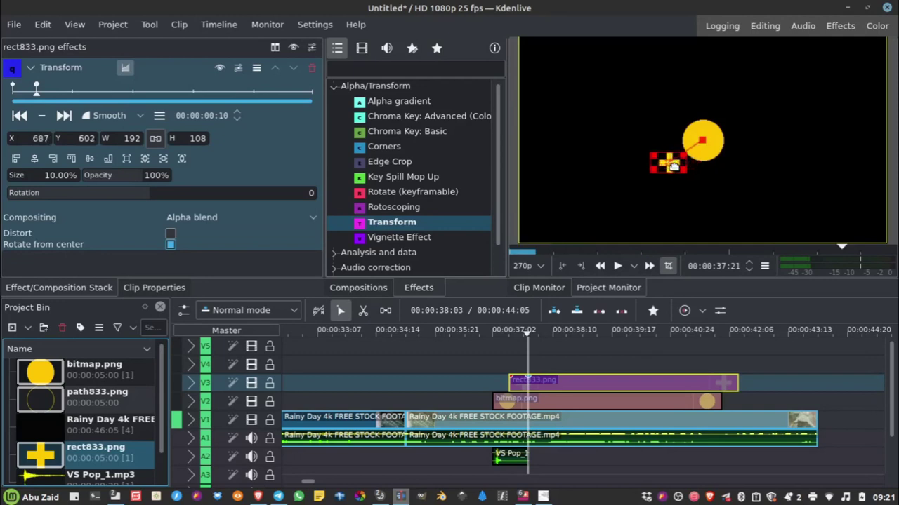
{"action": "left_click", "coordinate": [41, 175]}
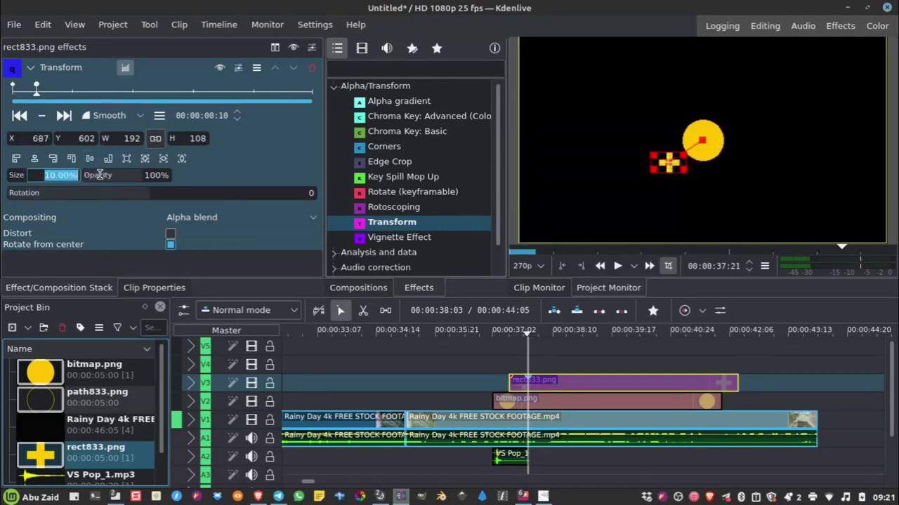
{"action": "type", "text": "5"}
{"action": "key", "text": "Return"}
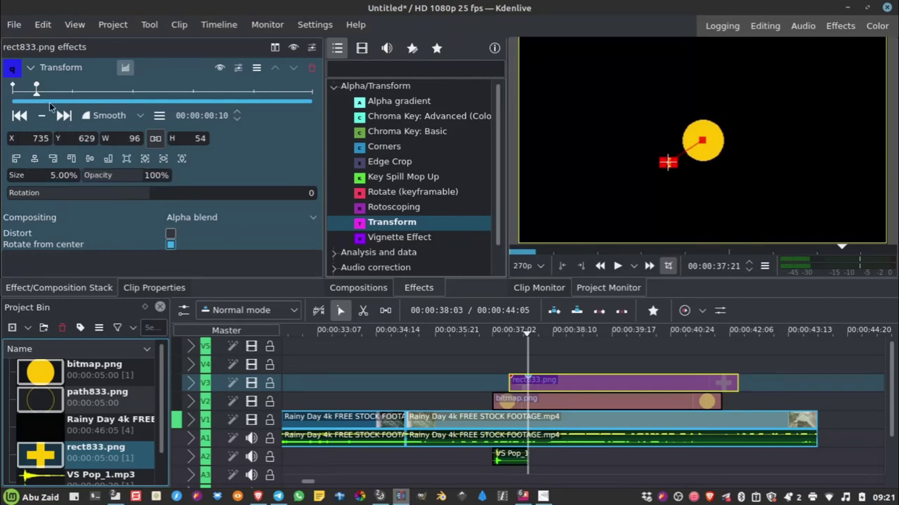
Add a Transform keyframe at 00:00:00:19 on the rect833.png clip and set its rotation to 360
{"action": "left_click_drag", "start_coordinate": [37, 94], "coordinate": [58, 96]}
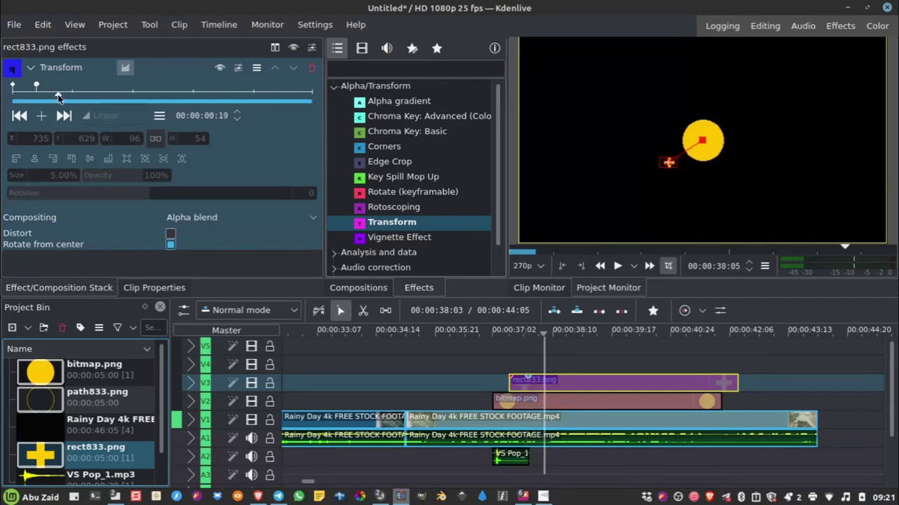
{"action": "left_click", "coordinate": [40, 116]}
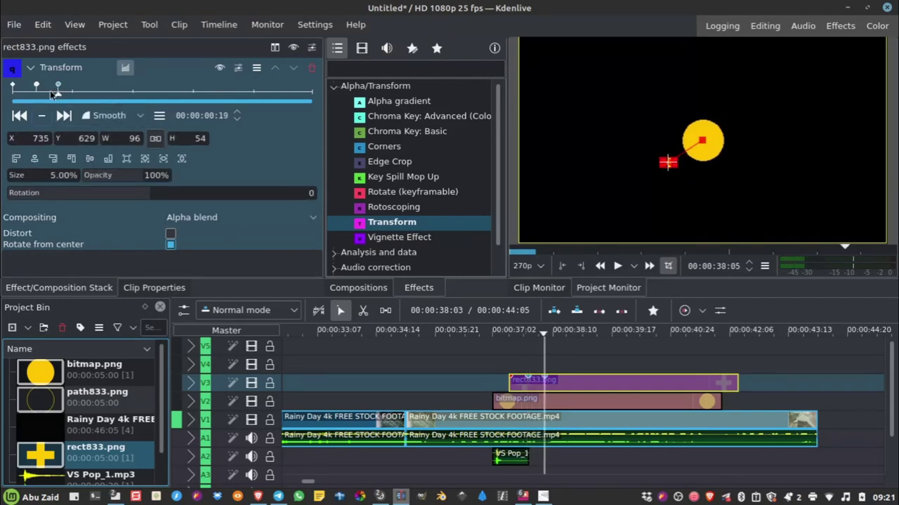
{"action": "left_click", "coordinate": [312, 193]}
{"action": "key", "text": "Return"}
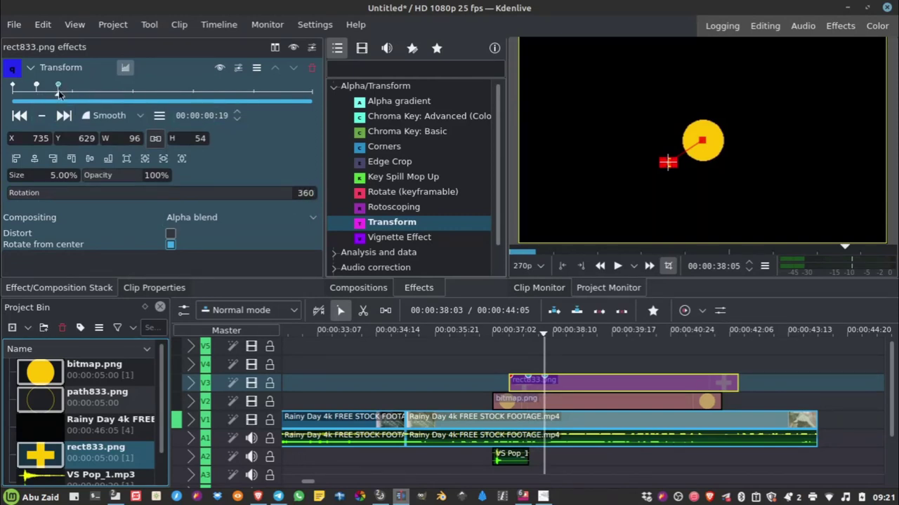
Add a keyframe at 00:00:01:06 and move the cross back to the centre of the yellow circle, about X 912, Y 513
{"action": "left_click_drag", "start_coordinate": [60, 93], "coordinate": [87, 94]}
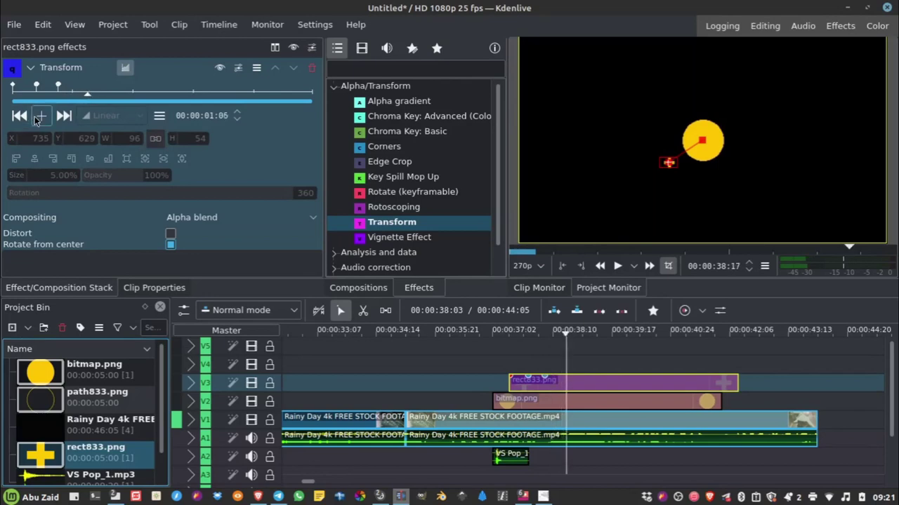
{"action": "left_click", "coordinate": [39, 116]}
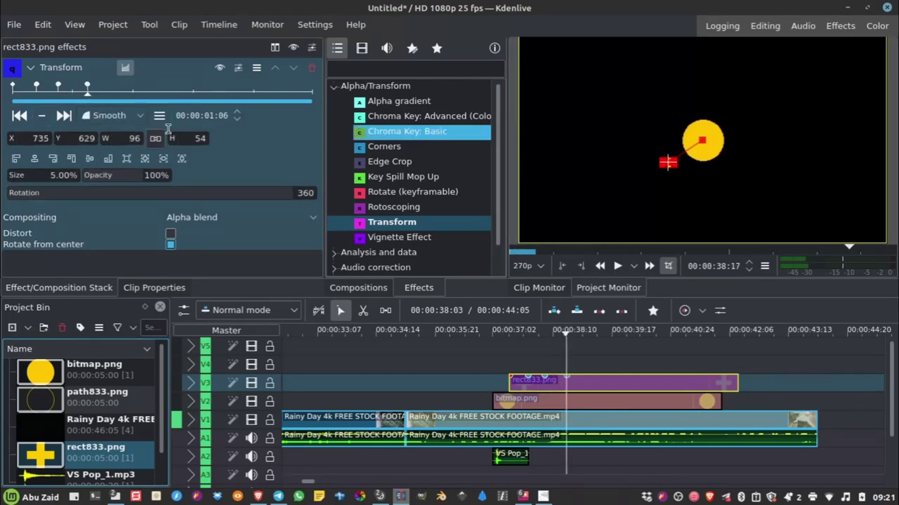
{"action": "left_click_drag", "start_coordinate": [667, 163], "coordinate": [700, 143]}
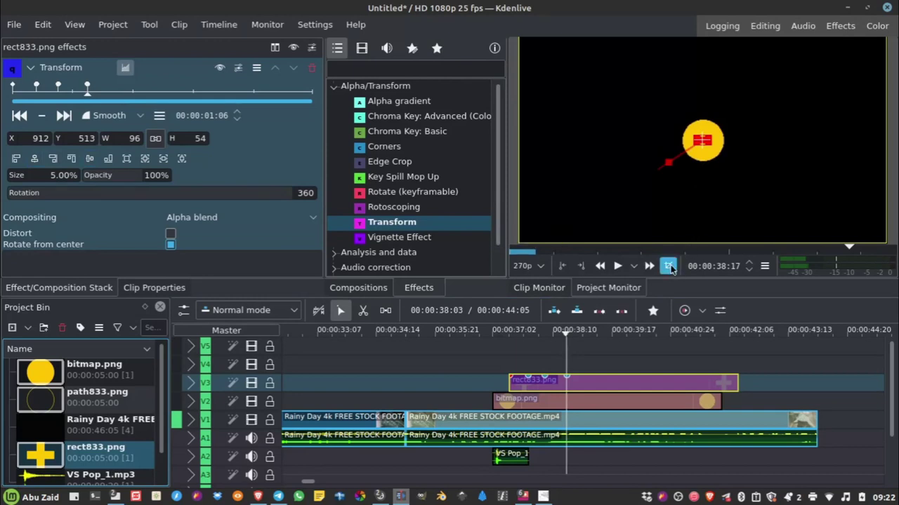
{"action": "left_click", "coordinate": [668, 267]}
Delete the first Rainy Day footage segment before the cut, together with its audio
{"action": "left_click", "coordinate": [462, 334]}
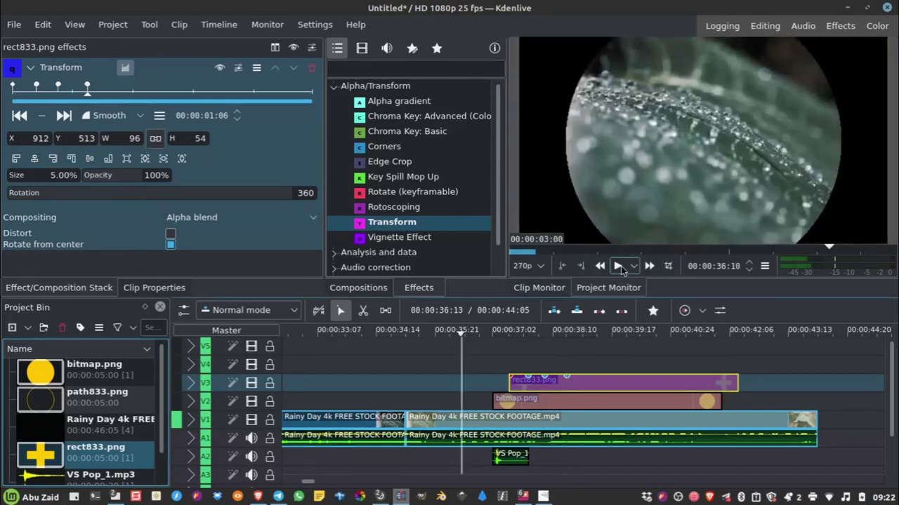
{"action": "left_click", "coordinate": [402, 335]}
{"action": "left_click", "coordinate": [353, 420]}
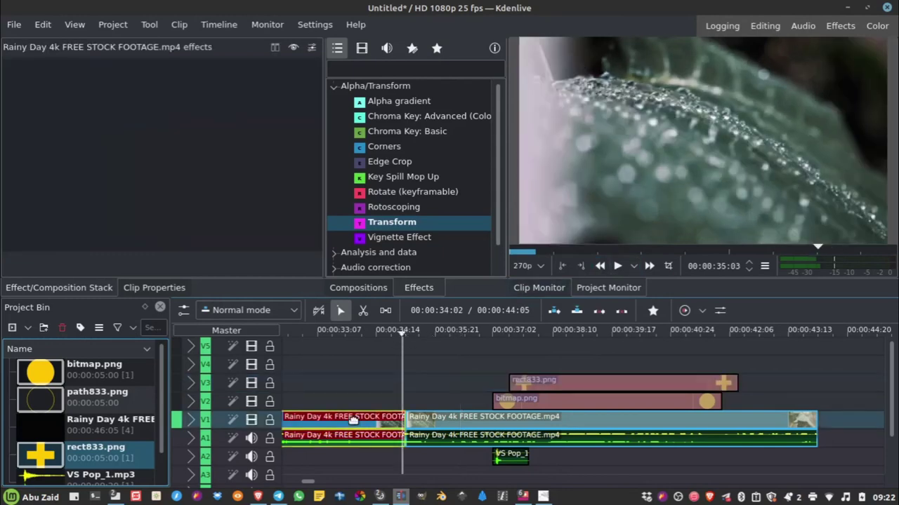
{"action": "right_click", "coordinate": [358, 428]}
{"action": "left_click", "coordinate": [440, 243]}
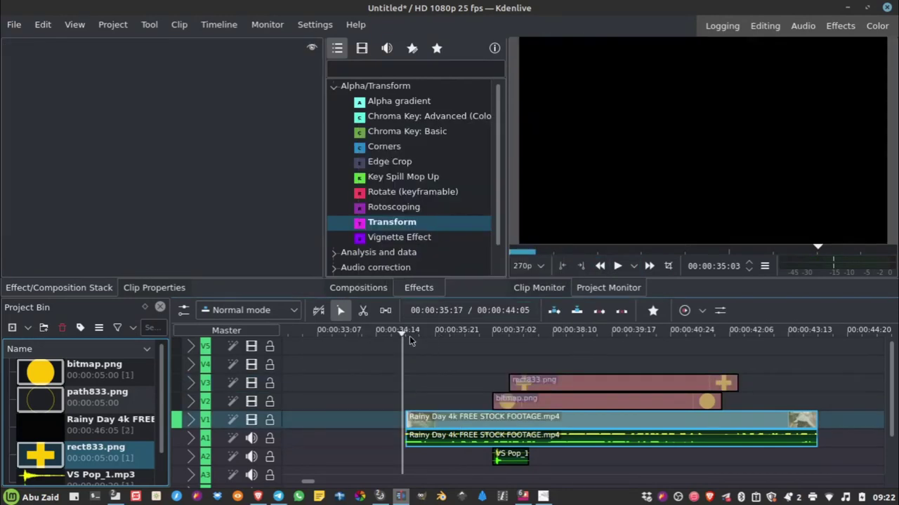
Play back the transition from 00:00:34:21 and scrub through the cross animation
{"action": "left_click", "coordinate": [391, 330]}
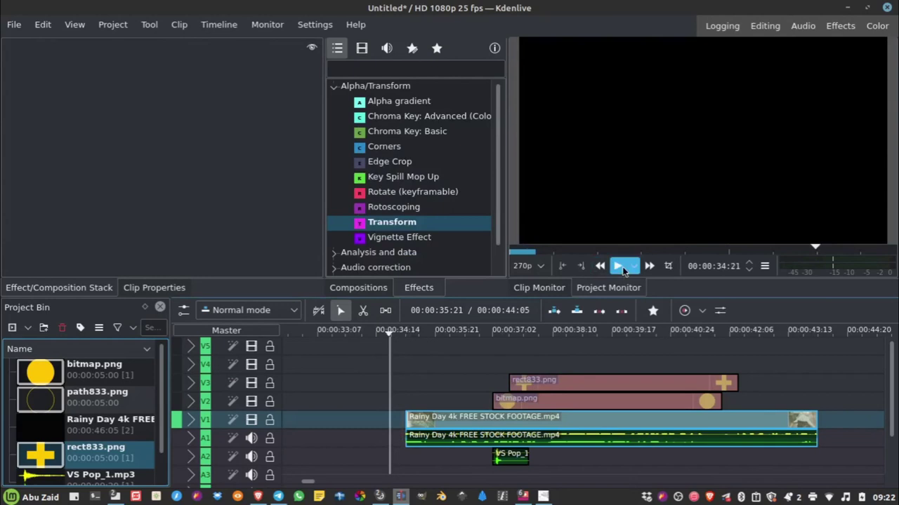
{"action": "left_click", "coordinate": [618, 266]}
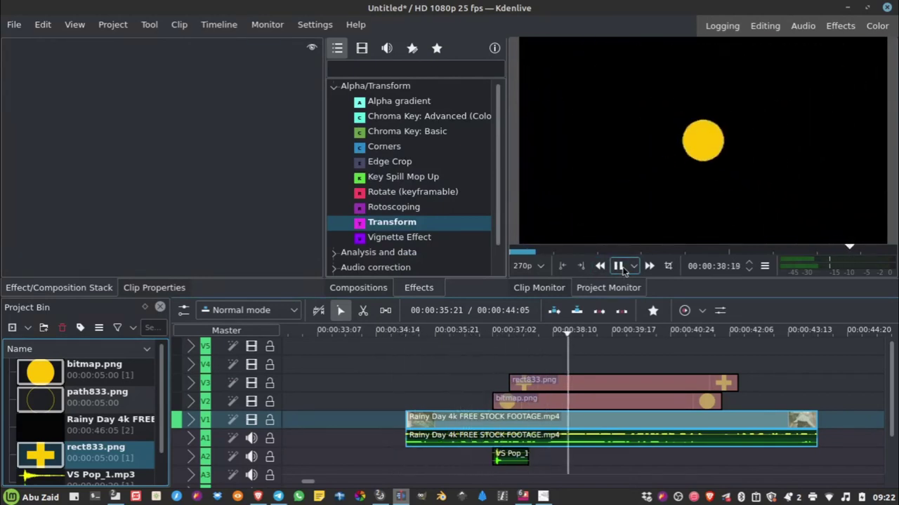
{"action": "left_click", "coordinate": [619, 267]}
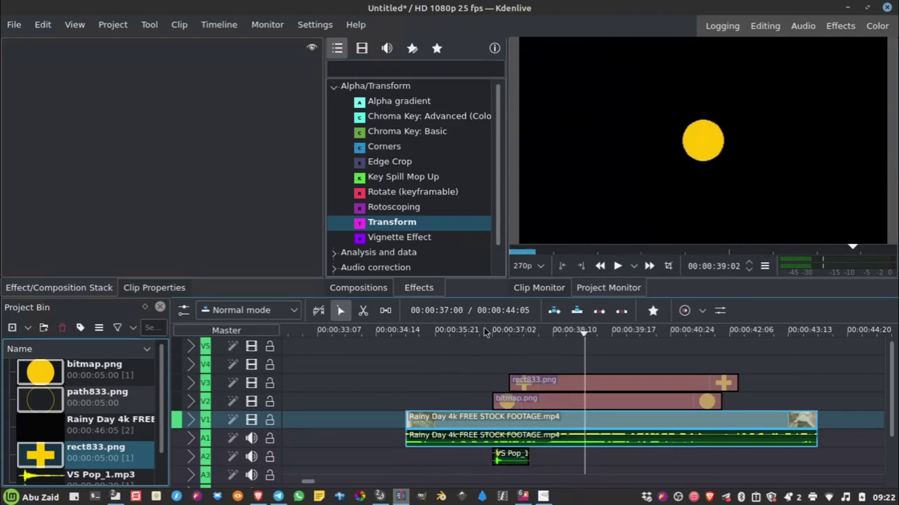
{"action": "left_click_drag", "start_coordinate": [484, 331], "coordinate": [544, 326]}
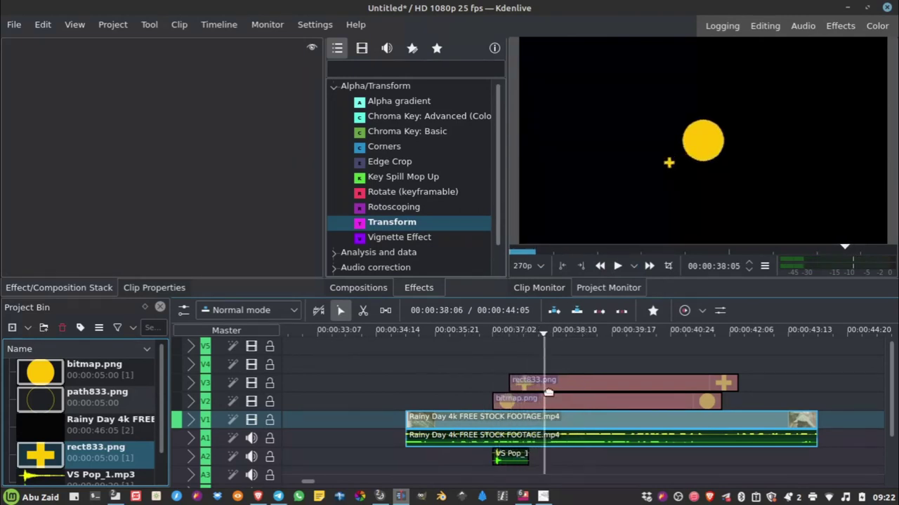
Try delaying the rect833.png clip to start at 00:00:37:22 and play back its timing against the circle
{"action": "left_click", "coordinate": [574, 389]}
{"action": "left_click_drag", "start_coordinate": [581, 382], "coordinate": [602, 381]}
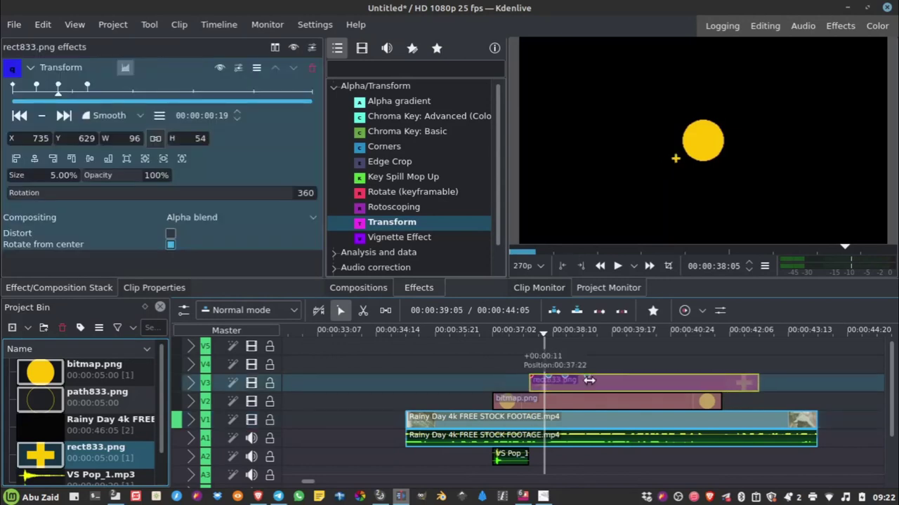
{"action": "left_click", "coordinate": [474, 333]}
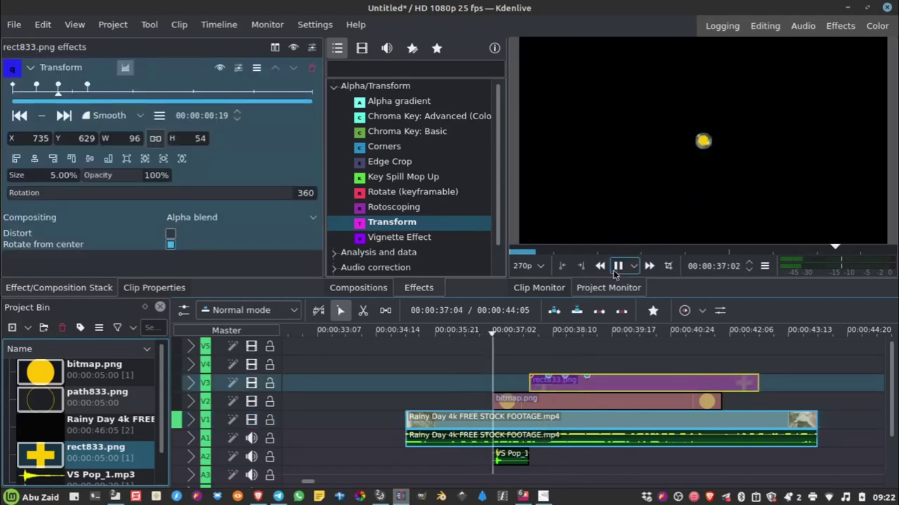
{"action": "key", "text": "space"}
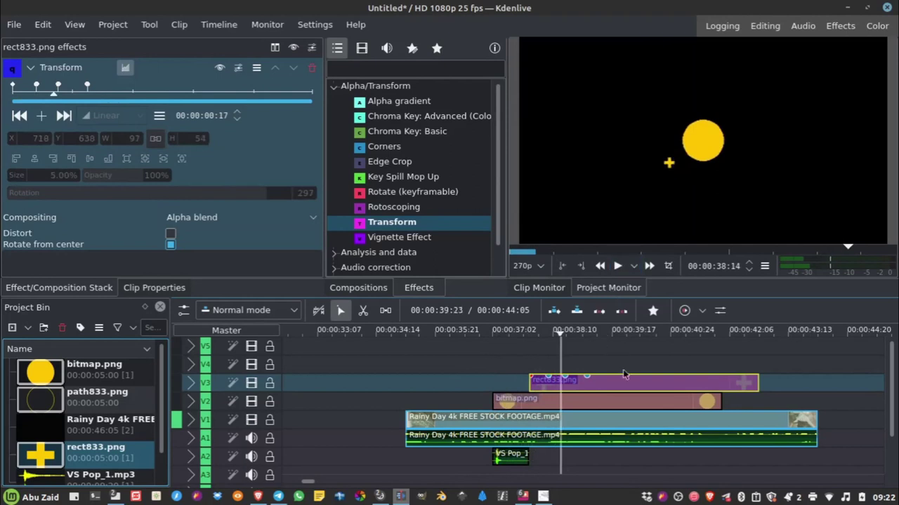
Shift the rect833.png clip earlier to start at about 00:00:37:07 and preview the cross leaving the circle
{"action": "left_click_drag", "start_coordinate": [614, 379], "coordinate": [603, 377]}
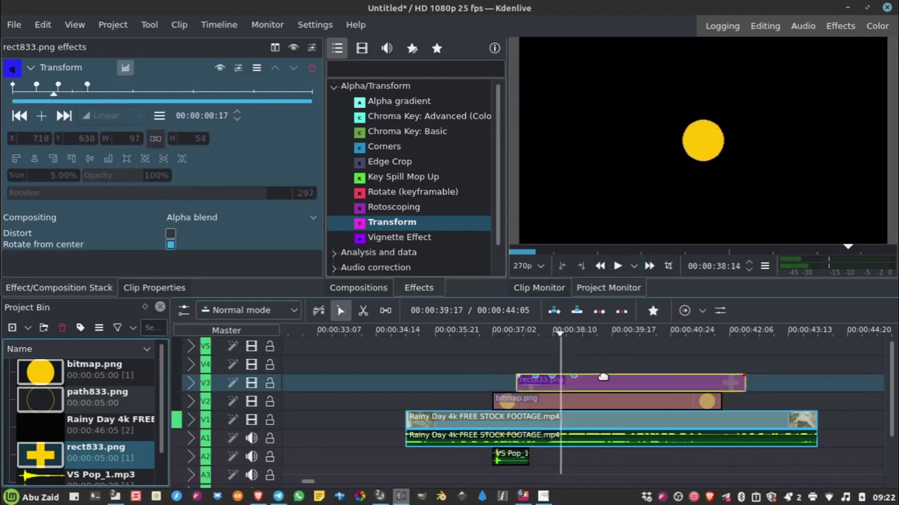
{"action": "left_click_drag", "start_coordinate": [472, 330], "coordinate": [510, 333]}
{"action": "left_click_drag", "start_coordinate": [639, 388], "coordinate": [624, 388]}
{"action": "left_click", "coordinate": [471, 333]}
{"action": "left_click_drag", "start_coordinate": [477, 336], "coordinate": [539, 334]}
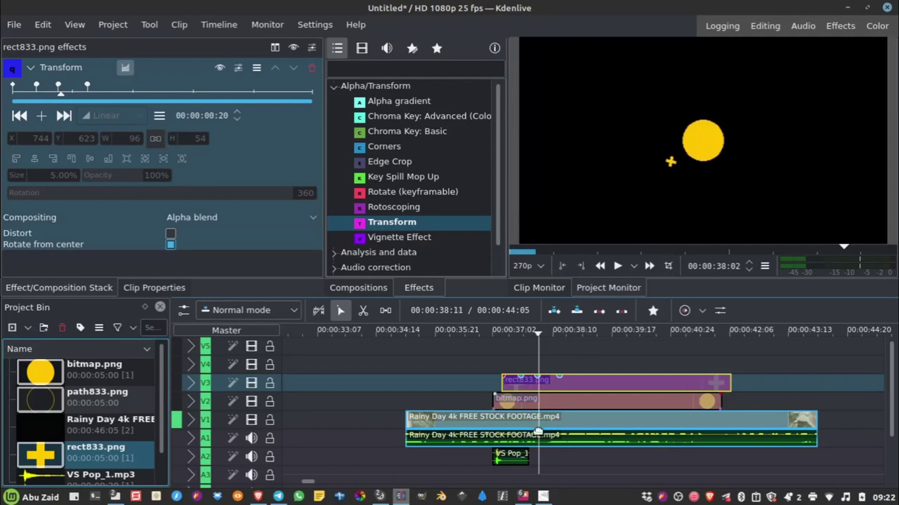
Set the yellow circle's Transform size to 22% at its second keyframe, 00:00:00:07 into the bitmap.png clip
{"action": "left_click", "coordinate": [540, 397]}
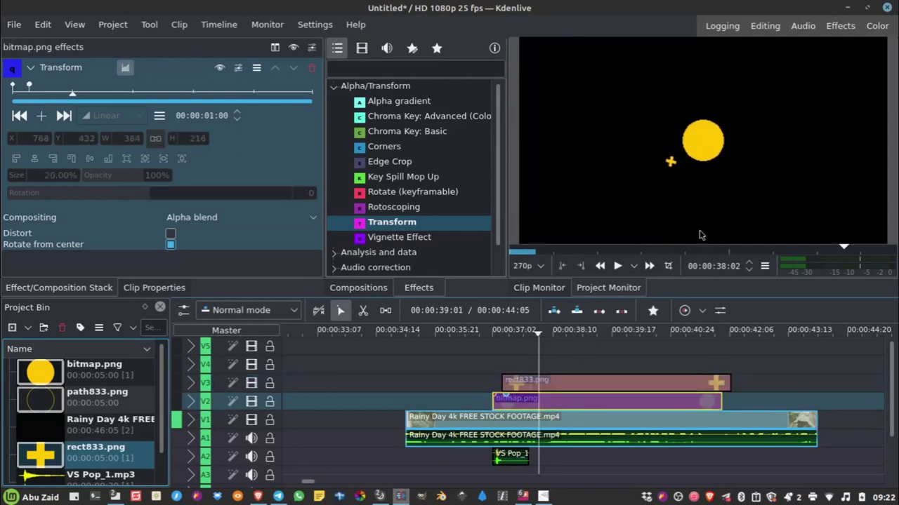
{"action": "mouse_move", "coordinate": [492, 336]}
{"action": "left_mouse_down"}
{"action": "mouse_move", "coordinate": [653, 337]}
{"action": "mouse_move", "coordinate": [505, 335]}
{"action": "left_mouse_up"}
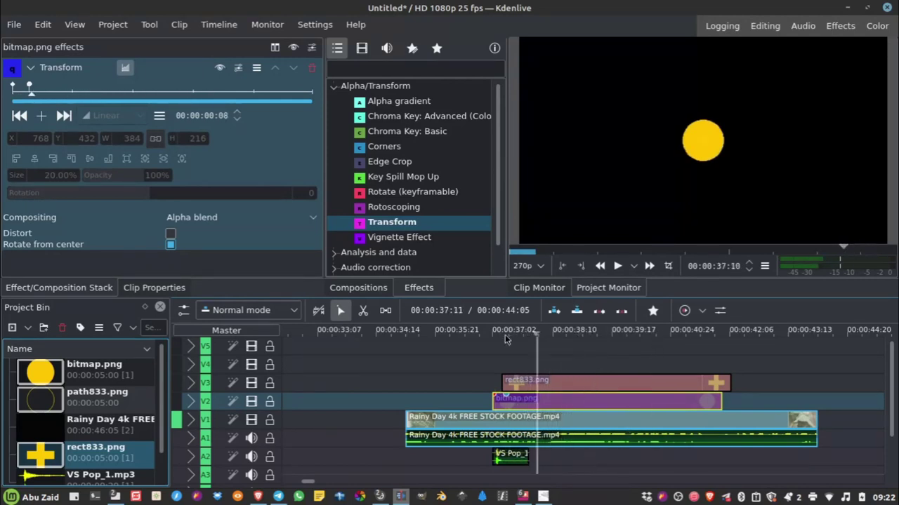
{"action": "mouse_move", "coordinate": [29, 96]}
{"action": "left_mouse_down"}
{"action": "mouse_move", "coordinate": [16, 96]}
{"action": "mouse_move", "coordinate": [49, 93]}
{"action": "mouse_move", "coordinate": [8, 95]}
{"action": "mouse_move", "coordinate": [40, 96]}
{"action": "left_mouse_up"}
{"action": "double_click", "coordinate": [29, 84]}
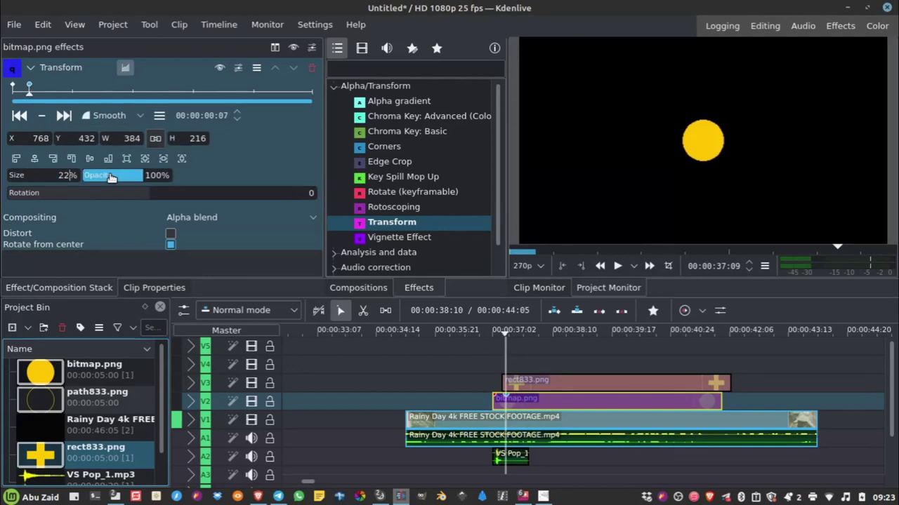
{"action": "key", "text": "Return"}
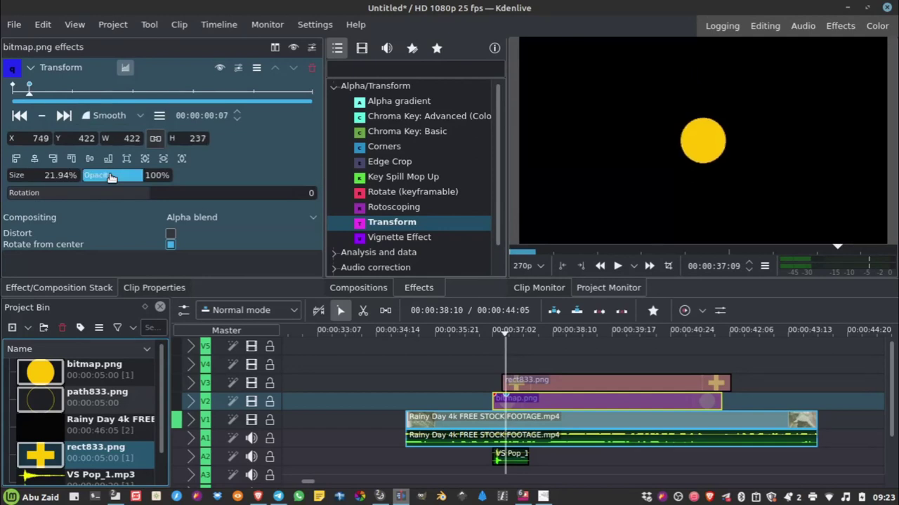
Add a keyframe at 00:00:00:11 in the circle's Transform effect and set its size to 20%
{"action": "left_click", "coordinate": [33, 93]}
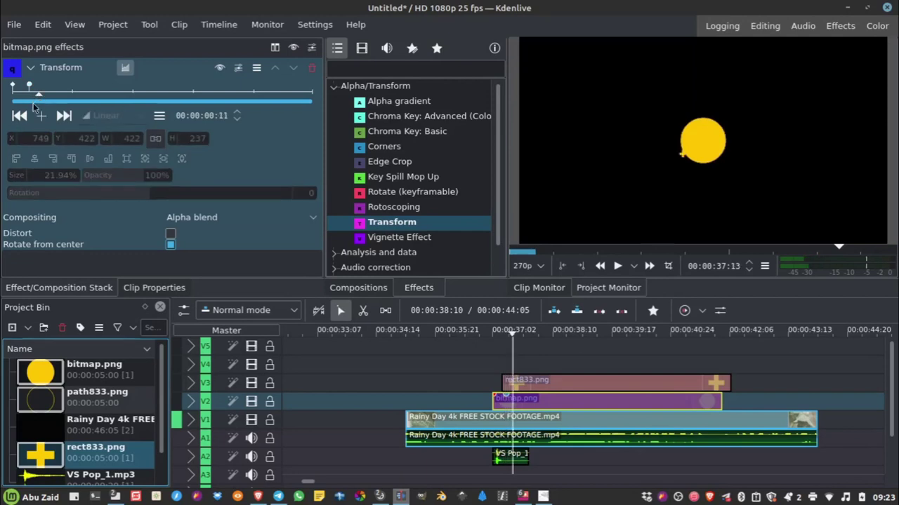
{"action": "left_click", "coordinate": [42, 116]}
{"action": "double_click", "coordinate": [73, 174]}
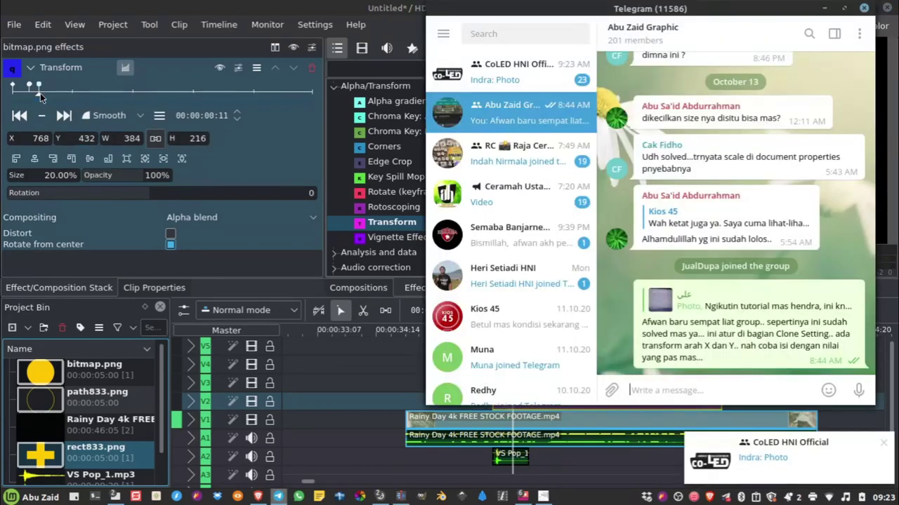
Go to 00:00:00:19 in the circle's effect, minimise the Telegram window and dismiss both of its notifications
{"action": "left_click_drag", "start_coordinate": [40, 94], "coordinate": [59, 98]}
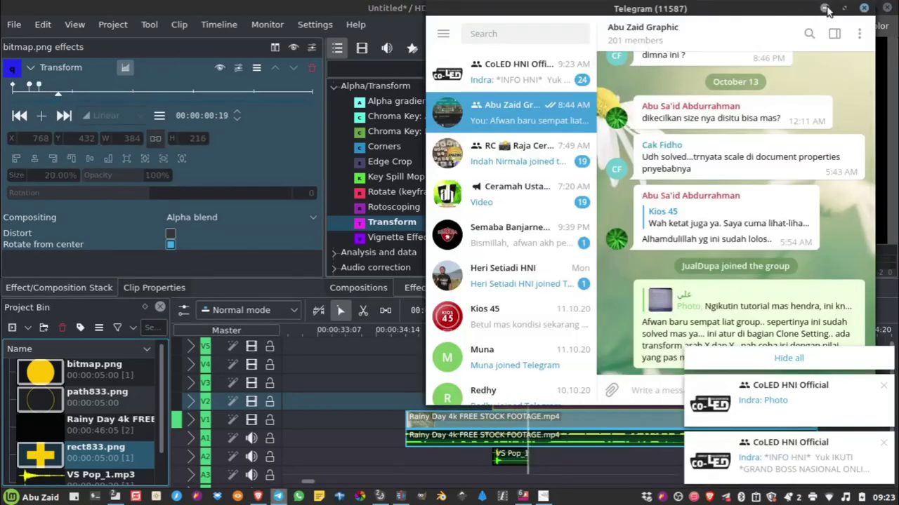
{"action": "left_click", "coordinate": [825, 8]}
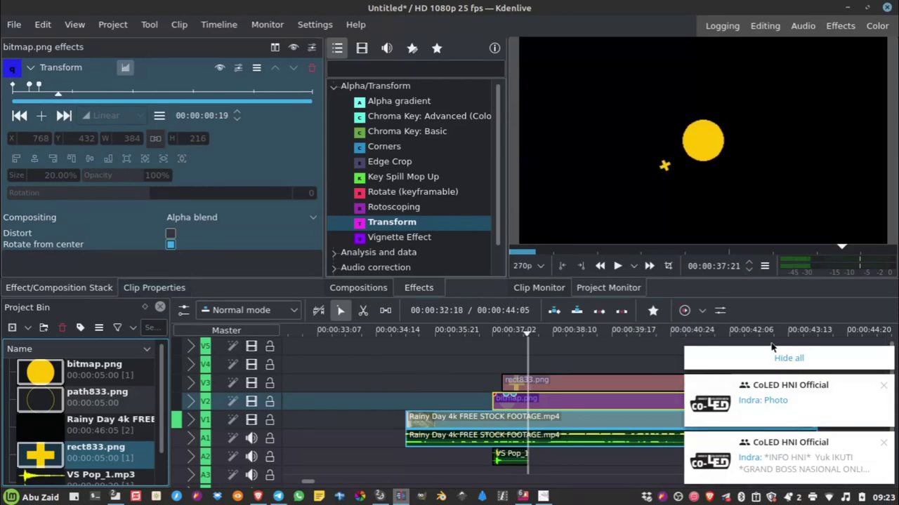
{"action": "left_click", "coordinate": [883, 385]}
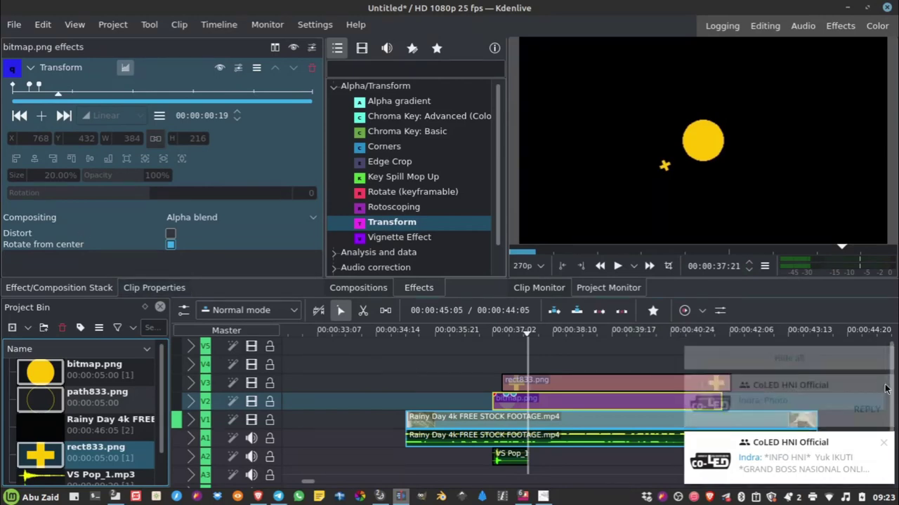
{"action": "left_click", "coordinate": [883, 443]}
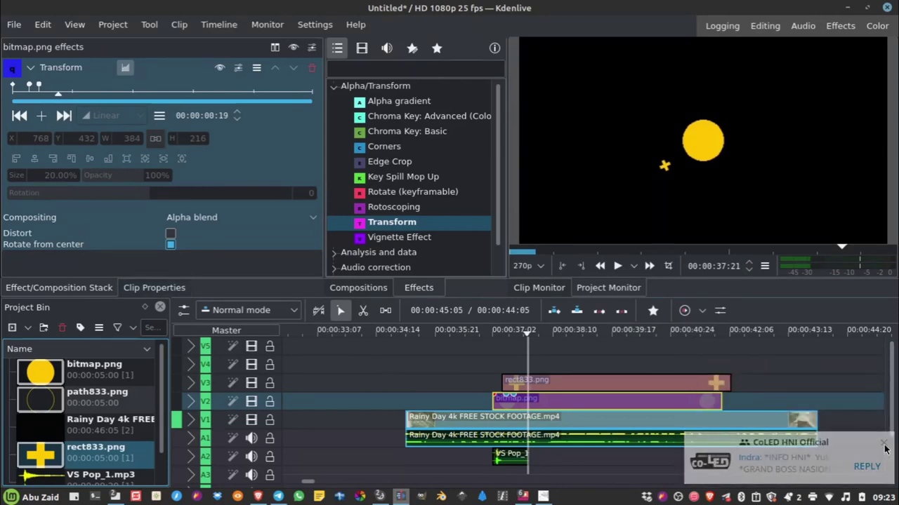
Add a circle keyframe at 00:00:00:19 with the size set to 1% and play back the shrinking animation
{"action": "left_click", "coordinate": [41, 116]}
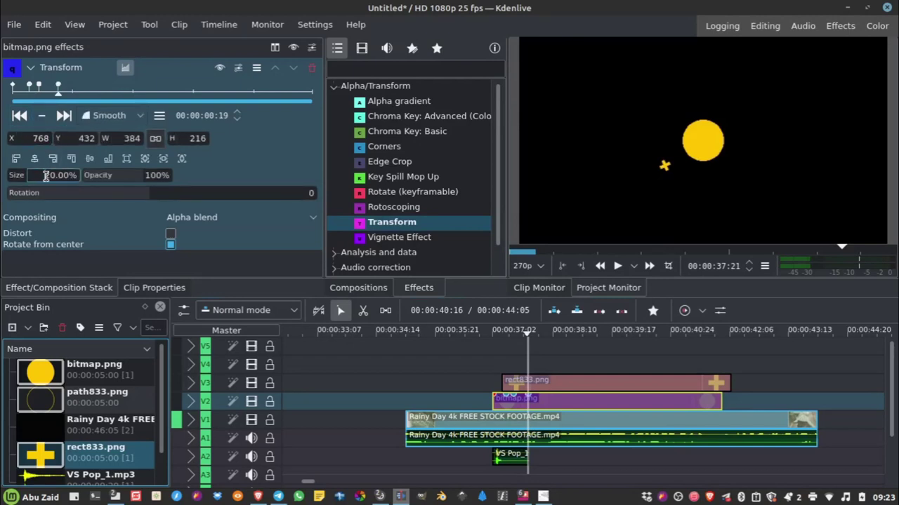
{"action": "left_click_drag", "start_coordinate": [45, 175], "coordinate": [129, 178]}
{"action": "type", "text": "1"}
{"action": "key", "text": "Return"}
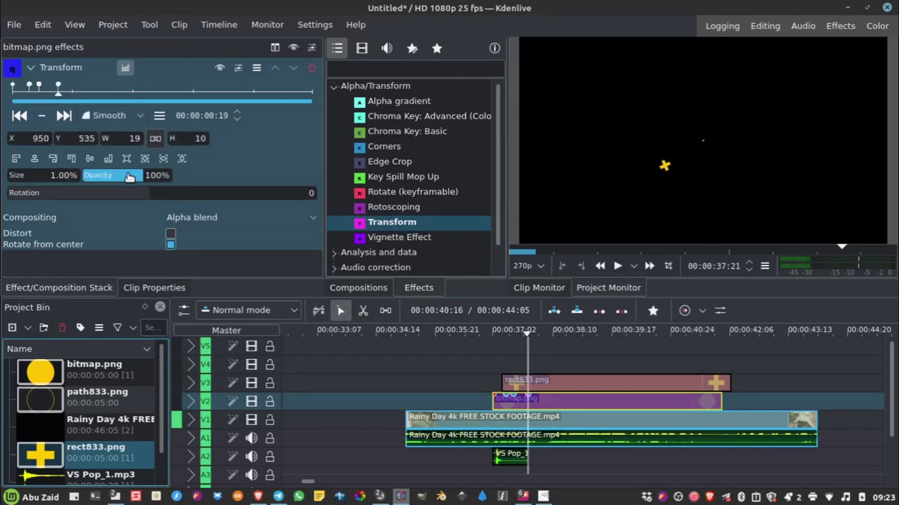
{"action": "left_click", "coordinate": [20, 99]}
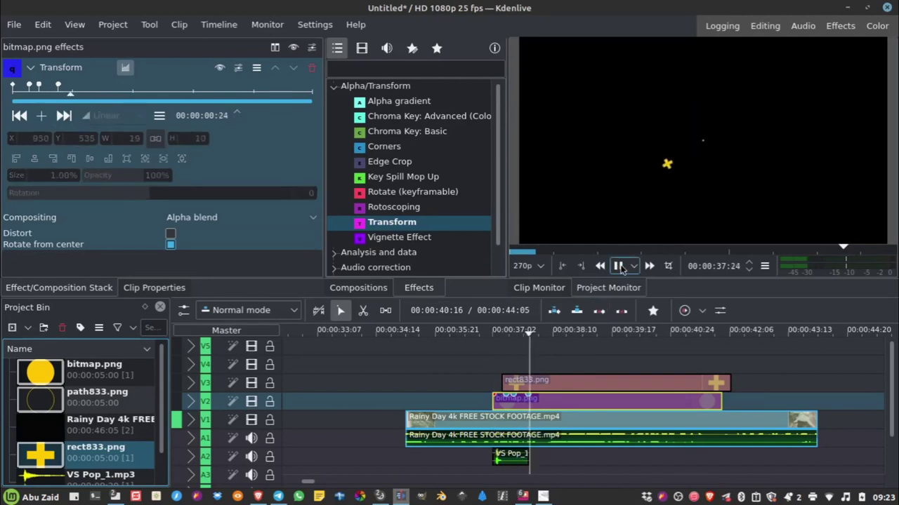
{"action": "left_click", "coordinate": [619, 266]}
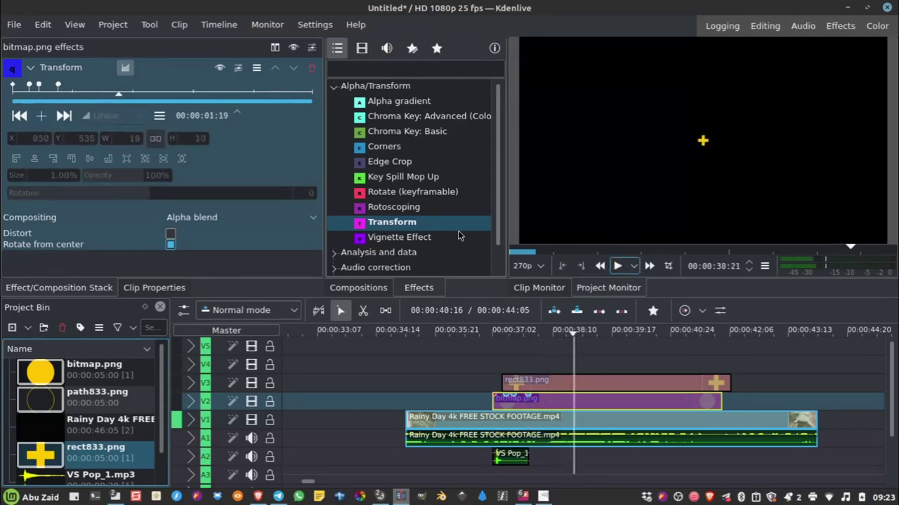
Move the circle's last two keyframes later, to about 00:00:00:15 and 00:00:01:04, and play back from the clip's start
{"action": "left_click", "coordinate": [49, 85]}
{"action": "left_click_drag", "start_coordinate": [59, 86], "coordinate": [82, 85]}
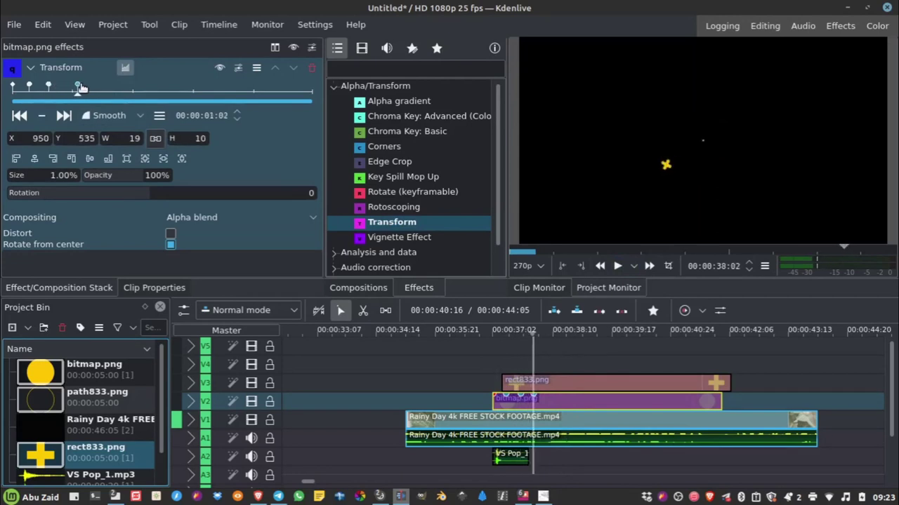
{"action": "left_click", "coordinate": [13, 85]}
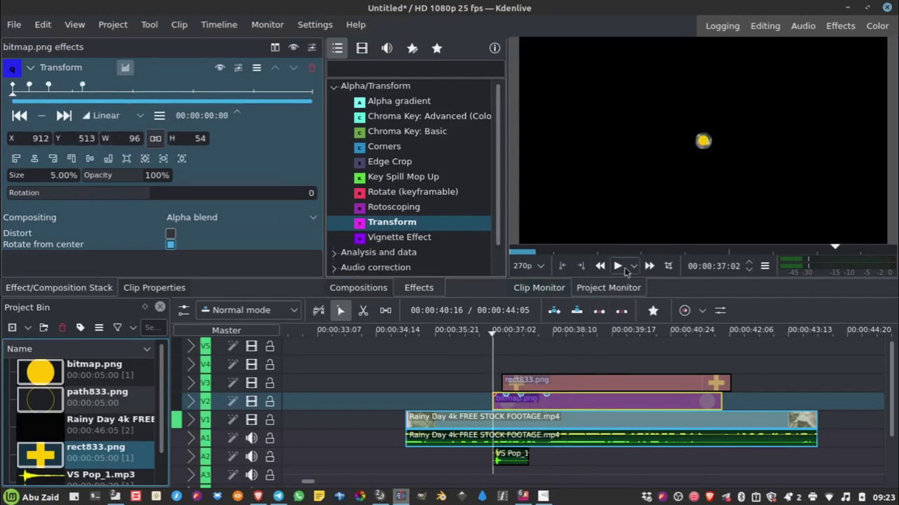
{"action": "left_click", "coordinate": [619, 266]}
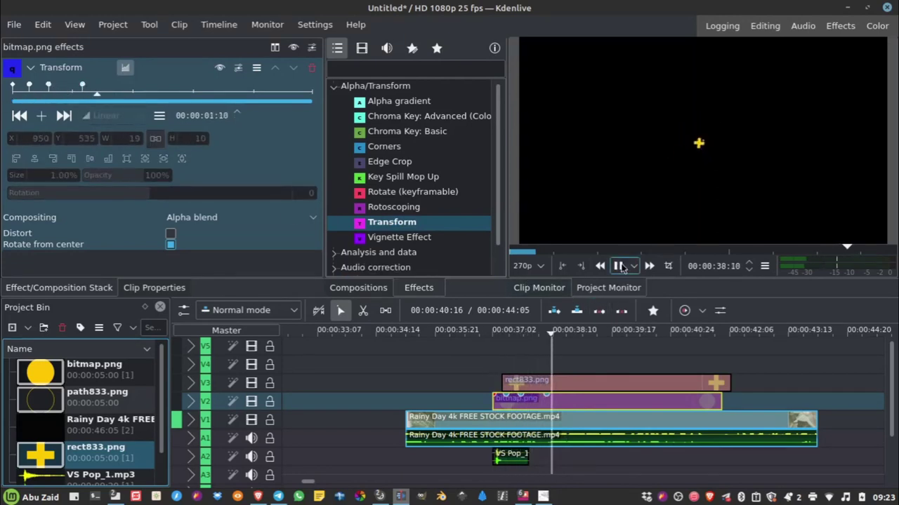
{"action": "key", "text": "space"}
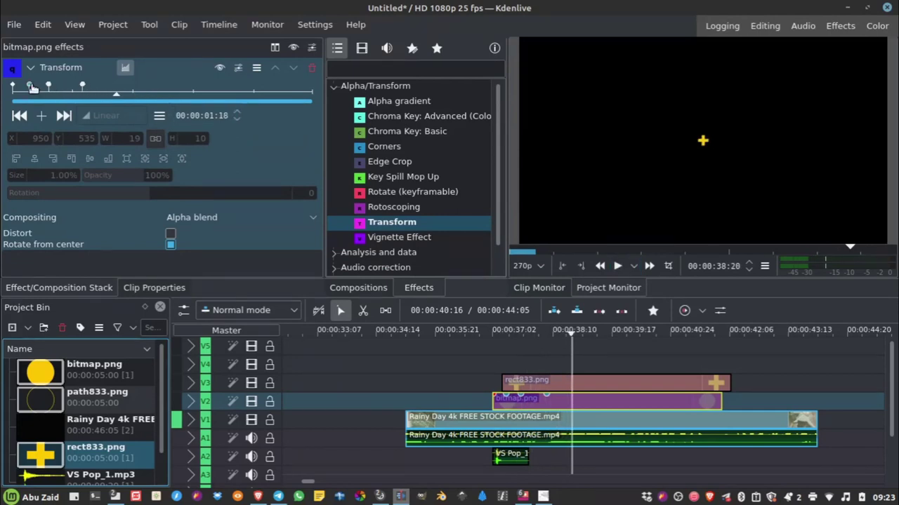
Shift the circle's last three keyframes later, to about 00:00:00:11, 00:00:00:20 and 00:00:01:07, and preview the timing
{"action": "left_click_drag", "start_coordinate": [31, 86], "coordinate": [89, 87]}
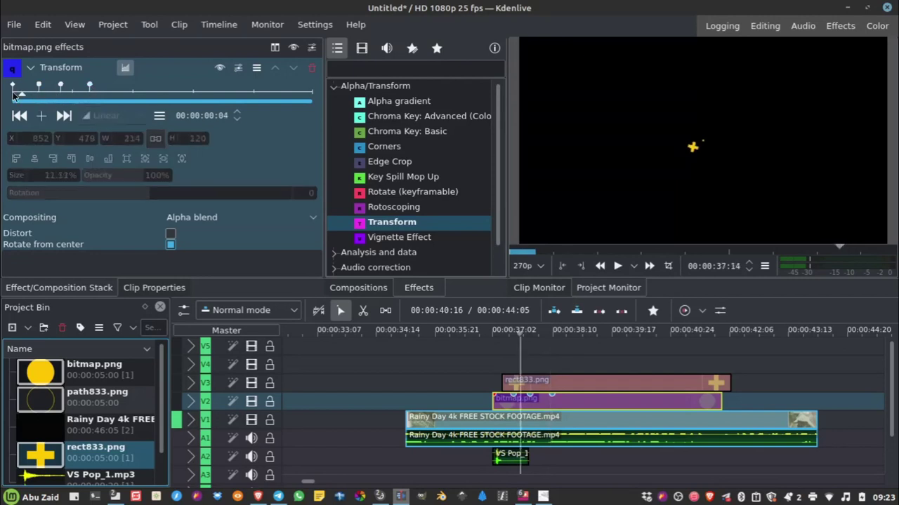
{"action": "left_click", "coordinate": [618, 266]}
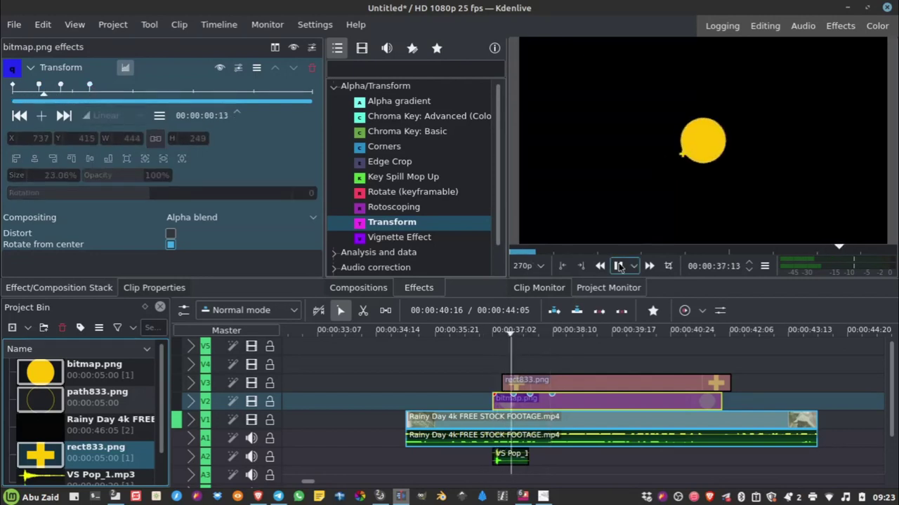
{"action": "left_click", "coordinate": [618, 266]}
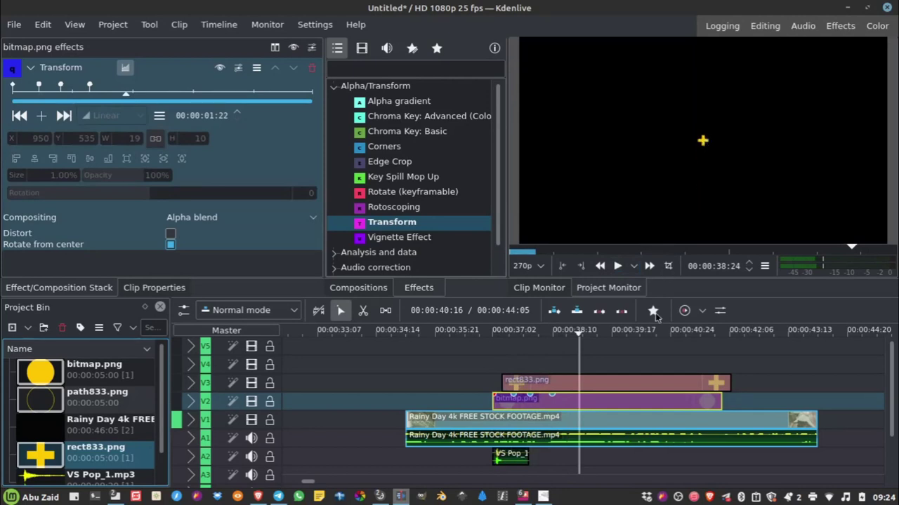
Set the rect833.png cross's Transform size to 1% at its last keyframe, 00:00:01:06
{"action": "left_click", "coordinate": [673, 382]}
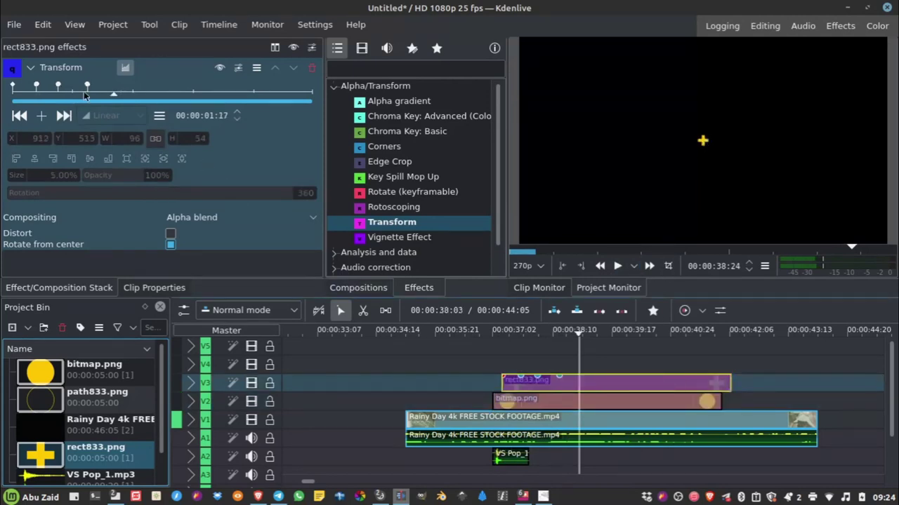
{"action": "left_click", "coordinate": [87, 86]}
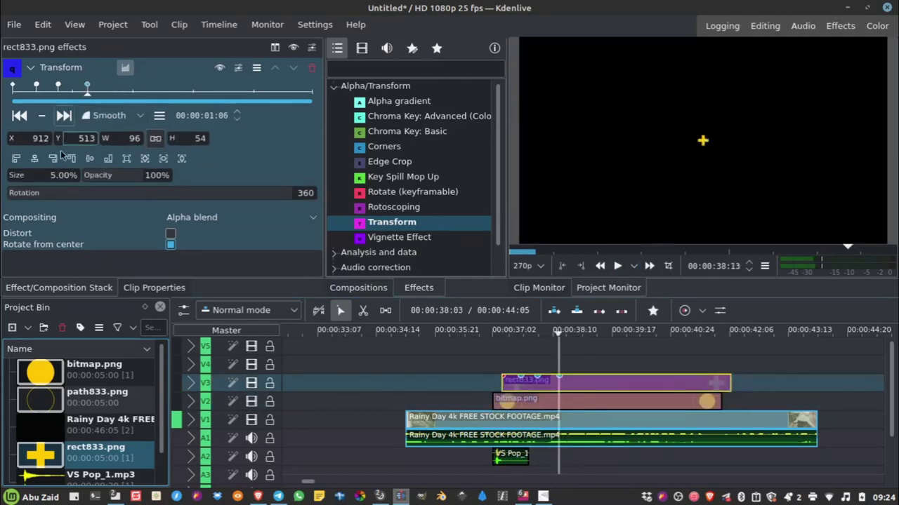
{"action": "left_click", "coordinate": [99, 176]}
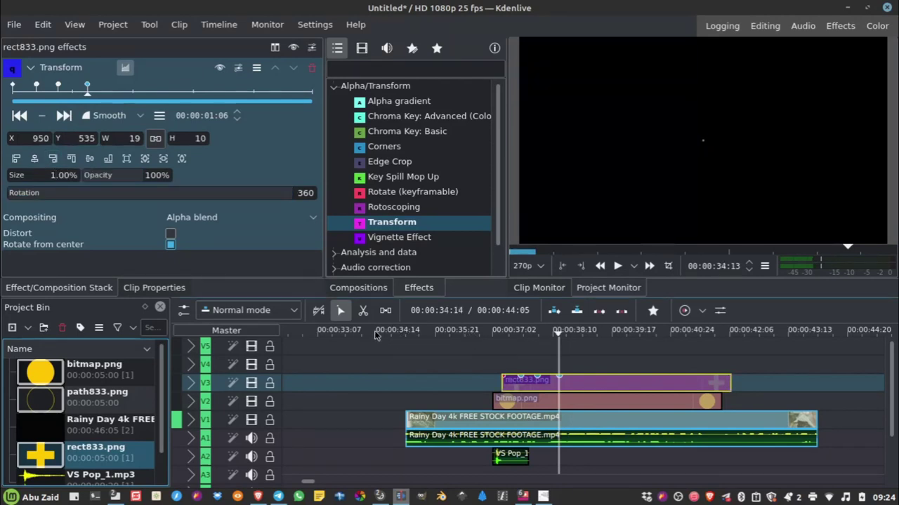
Play back the transition from before the footage and scrub through the cross leaving and returning to the circle
{"action": "left_click", "coordinate": [376, 336]}
{"action": "left_click", "coordinate": [617, 266]}
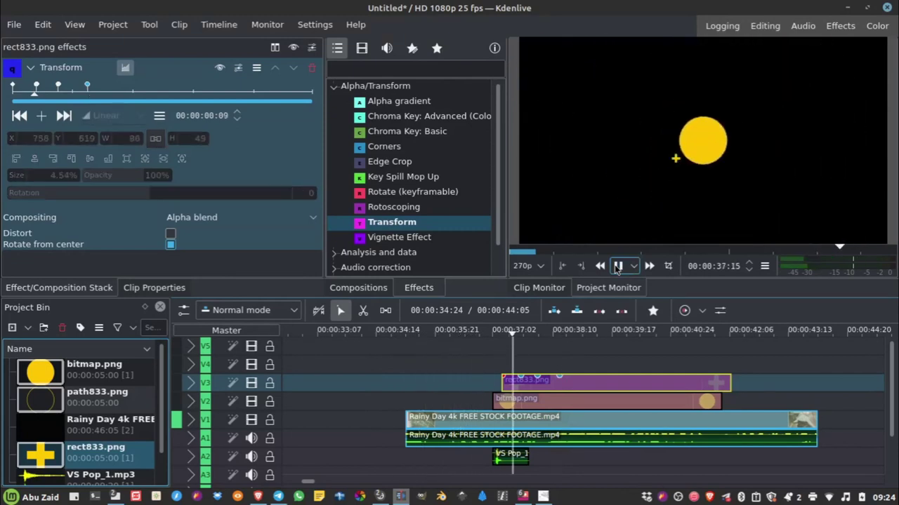
{"action": "left_click", "coordinate": [616, 266]}
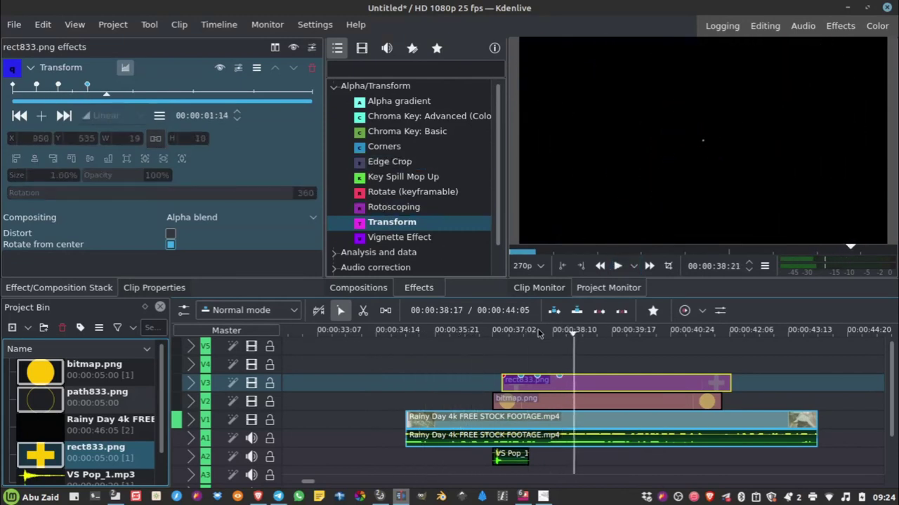
{"action": "left_click_drag", "start_coordinate": [468, 337], "coordinate": [528, 337]}
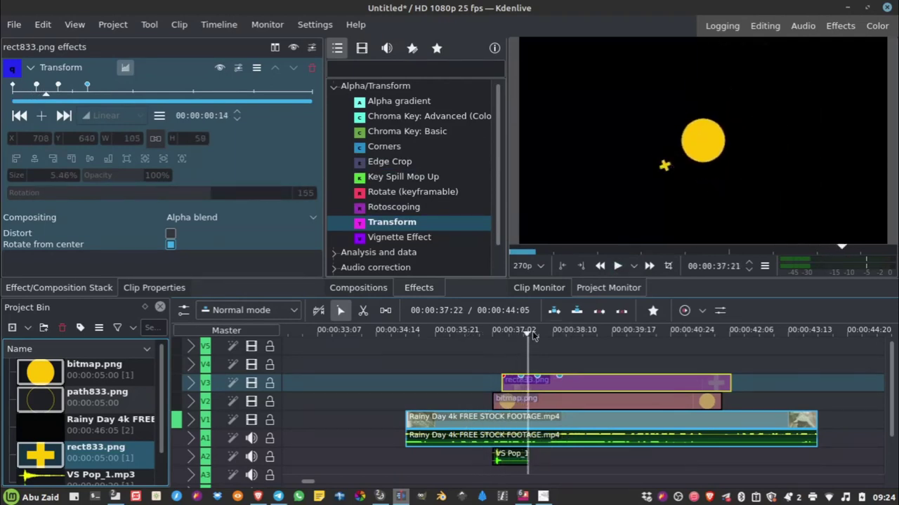
{"action": "left_click_drag", "start_coordinate": [486, 337], "coordinate": [533, 336]}
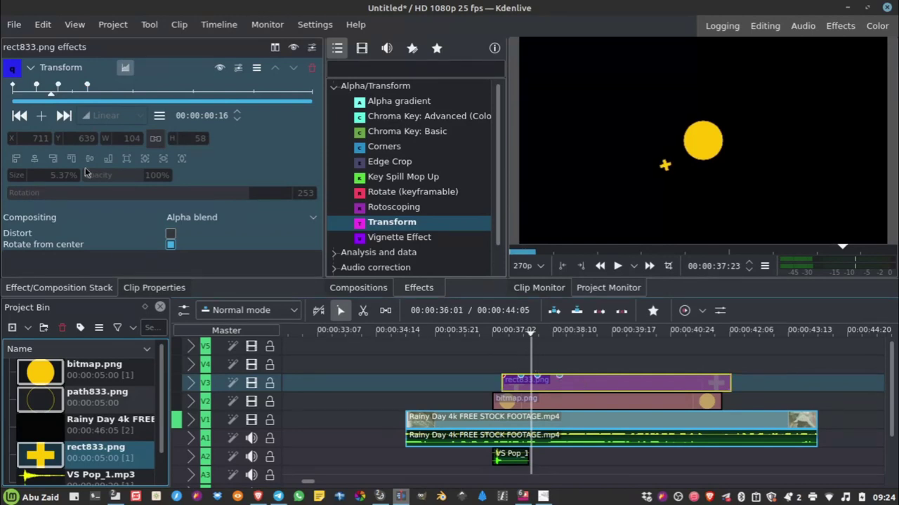
Move the cross's last keyframe earlier to about 00:00:00:22 and play back the whole transition
{"action": "mouse_move", "coordinate": [51, 93]}
{"action": "left_mouse_down"}
{"action": "mouse_move", "coordinate": [85, 87]}
{"action": "mouse_move", "coordinate": [64, 99]}
{"action": "left_mouse_up"}
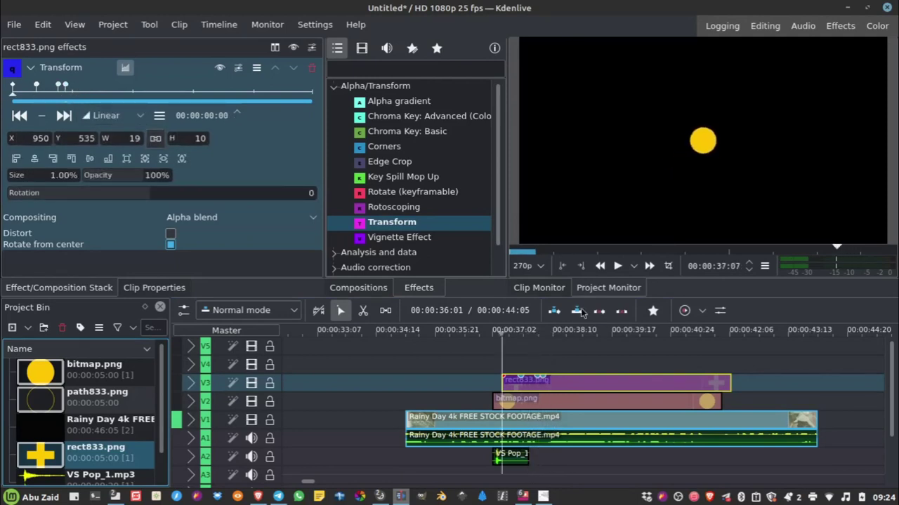
{"action": "left_click", "coordinate": [618, 267]}
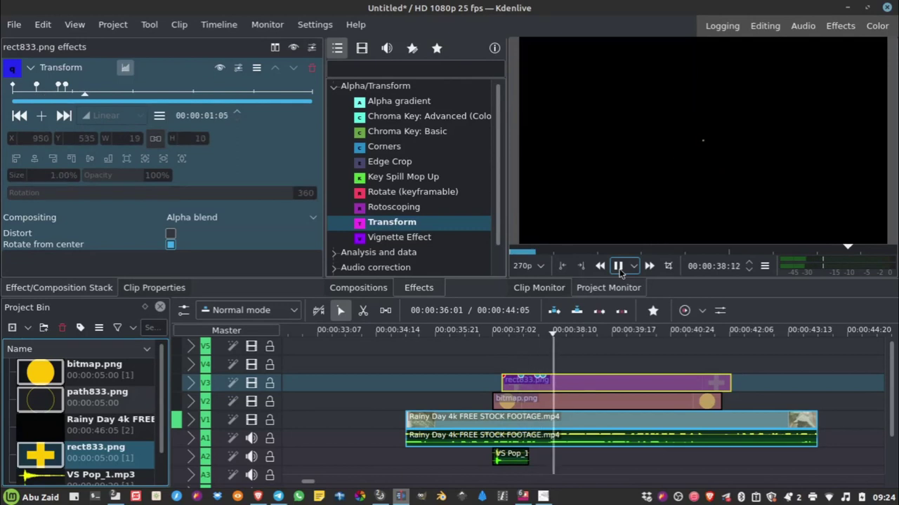
{"action": "left_click", "coordinate": [363, 330]}
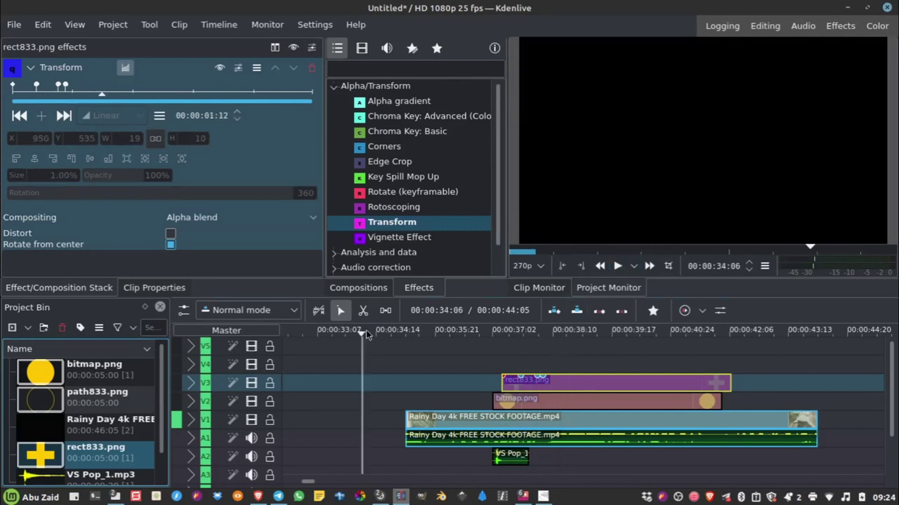
{"action": "left_click", "coordinate": [616, 267]}
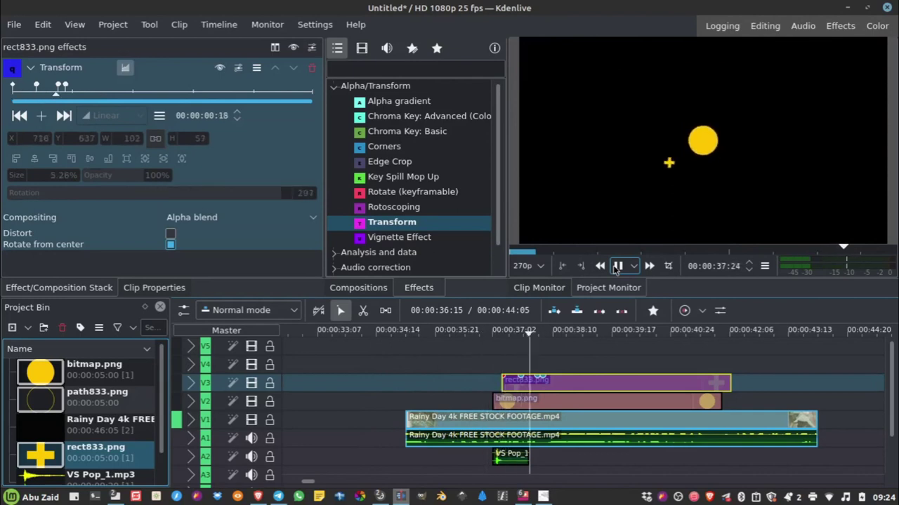
{"action": "left_click", "coordinate": [616, 266]}
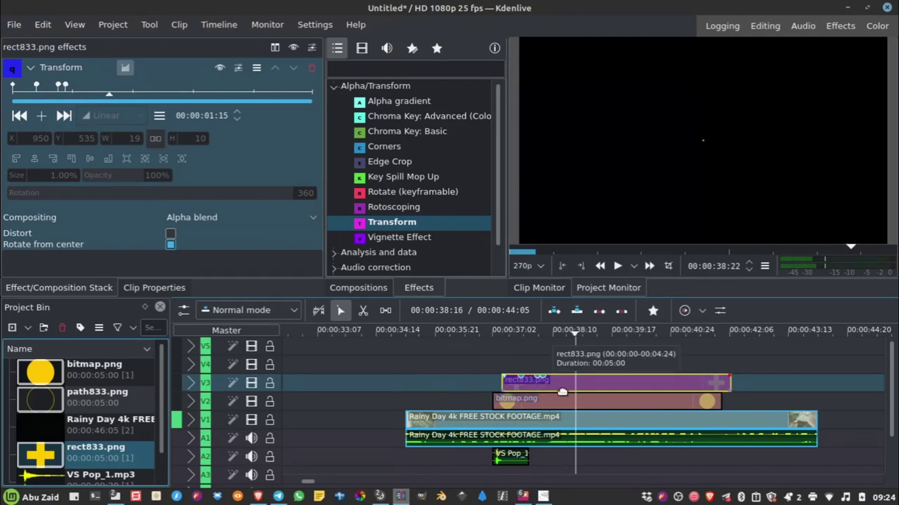
Select all clips on the timeline and move them together to start at 00:00:00:00
{"action": "key", "text": "ctrl+a"}
{"action": "scroll", "coordinate": [563, 388], "scroll_direction": "down", "scroll_amount": 1}
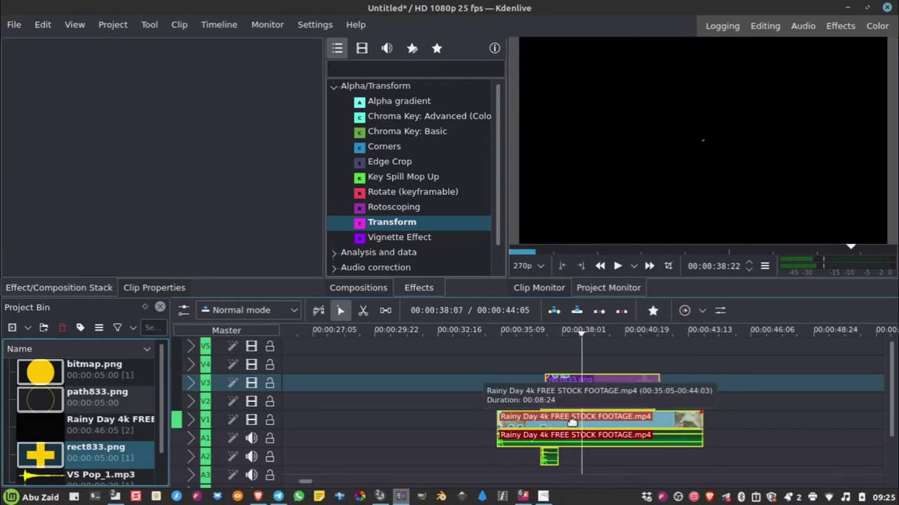
{"action": "left_click_drag", "start_coordinate": [606, 420], "coordinate": [153, 431]}
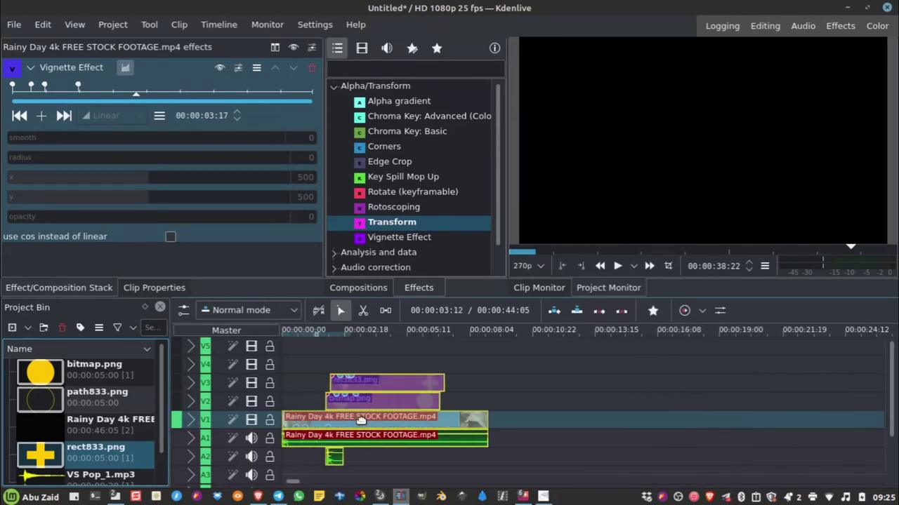
Play back the transition from the start of the timeline
{"action": "left_click_drag", "start_coordinate": [361, 419], "coordinate": [360, 419]}
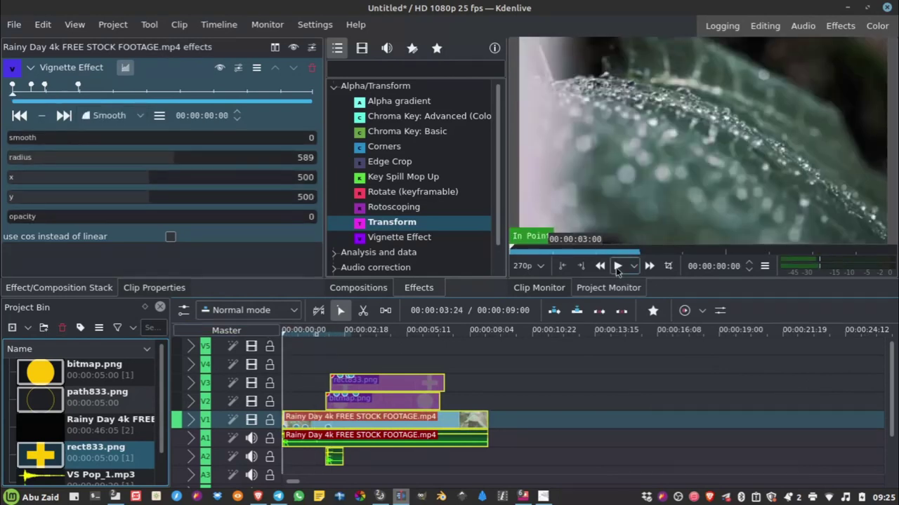
{"action": "left_click", "coordinate": [617, 266]}
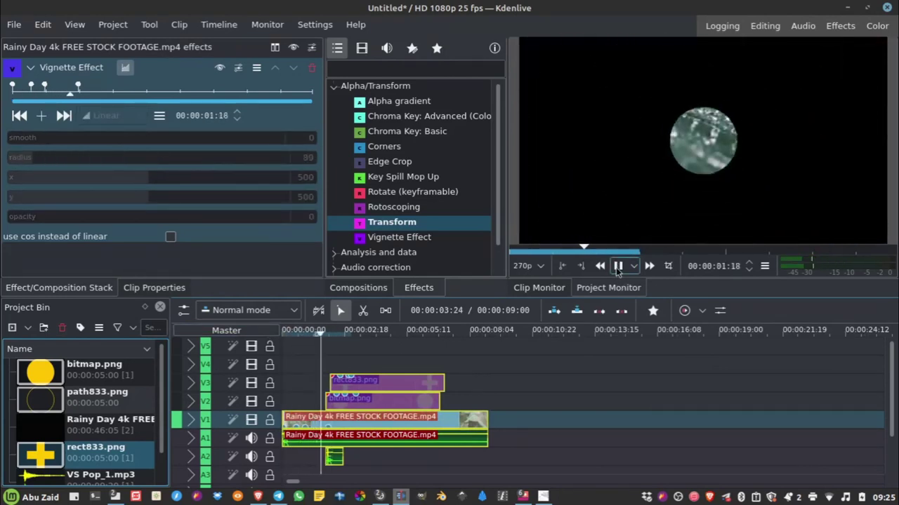
{"action": "key", "text": "space"}
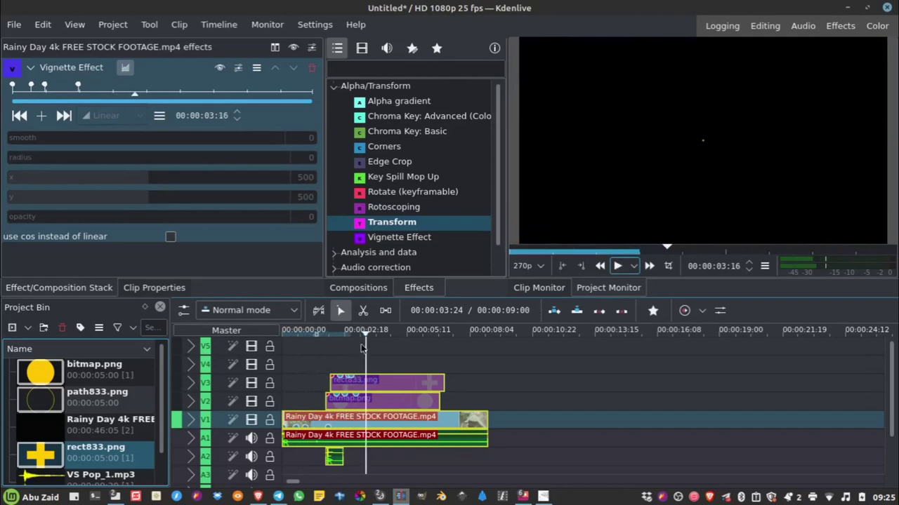
Move the footage's second Vignette Effect keyframe earlier to 00:00:00:08 and play back the transition
{"action": "mouse_move", "coordinate": [304, 332]}
{"action": "left_mouse_down"}
{"action": "mouse_move", "coordinate": [272, 333]}
{"action": "mouse_move", "coordinate": [296, 334]}
{"action": "left_mouse_up"}
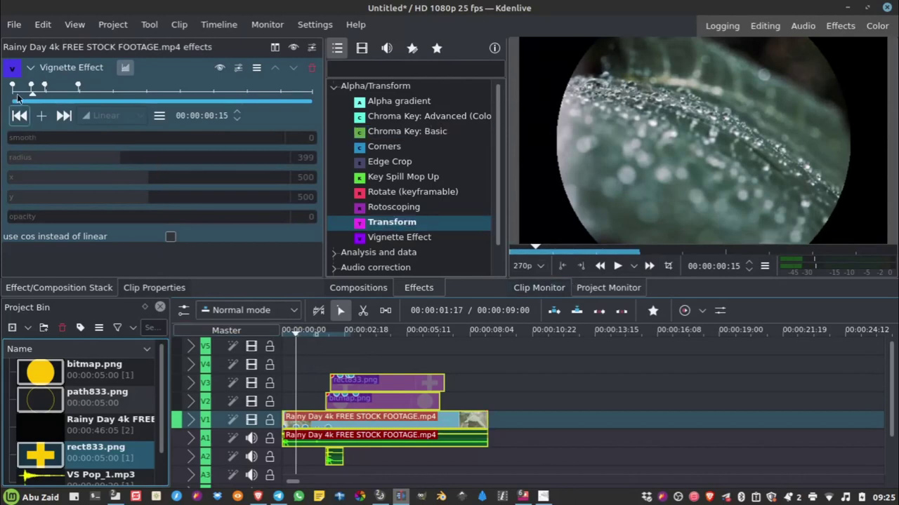
{"action": "left_click_drag", "start_coordinate": [31, 87], "coordinate": [23, 85]}
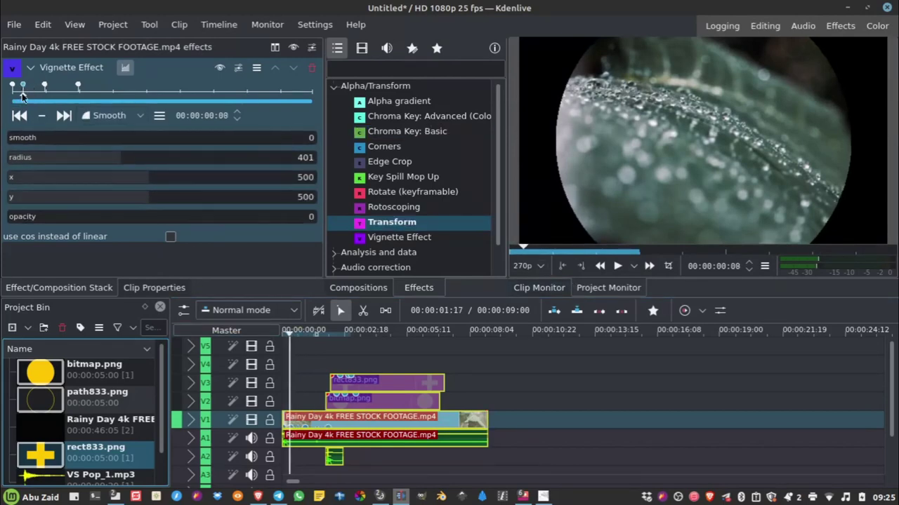
{"action": "left_click", "coordinate": [618, 266]}
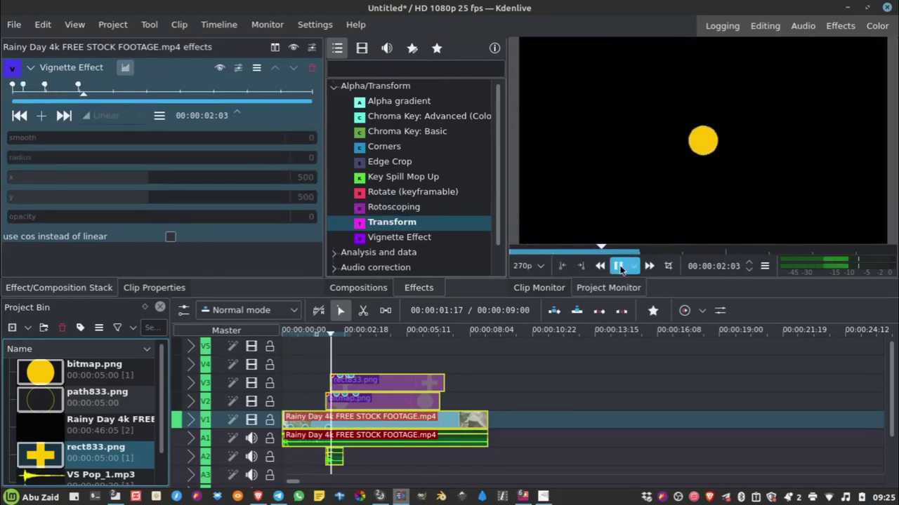
{"action": "key", "text": "space"}
Move the footage's last Vignette Effect keyframe earlier to 00:00:01:16 and play back the transition from the start
{"action": "left_click_drag", "start_coordinate": [78, 87], "coordinate": [68, 87]}
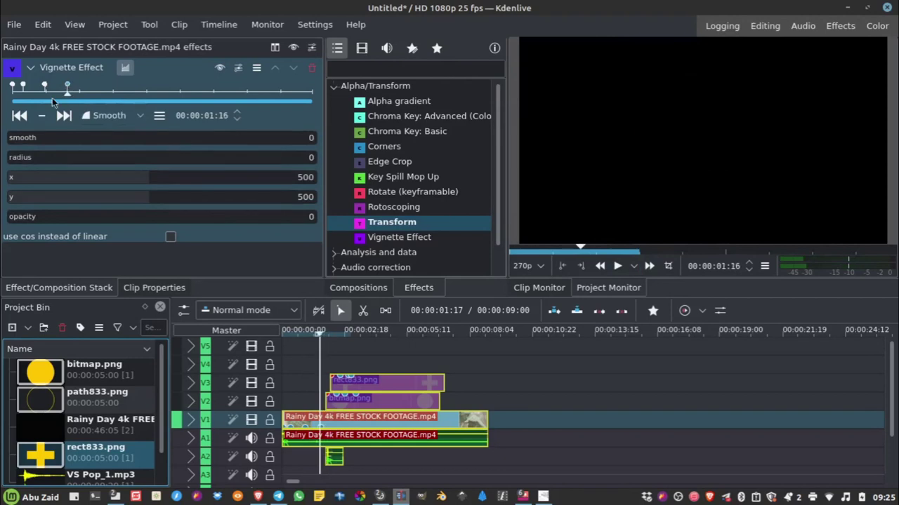
{"action": "key", "text": "Home"}
{"action": "left_click", "coordinate": [617, 266]}
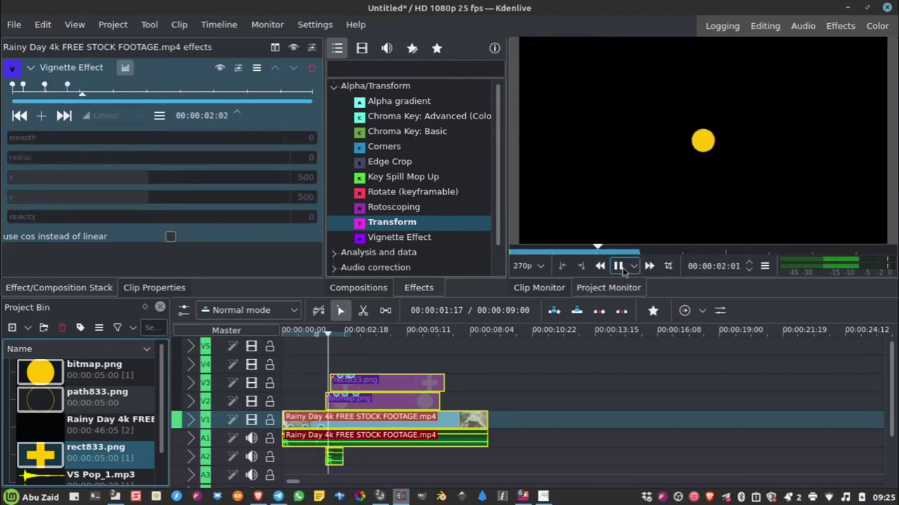
{"action": "key", "text": "space"}
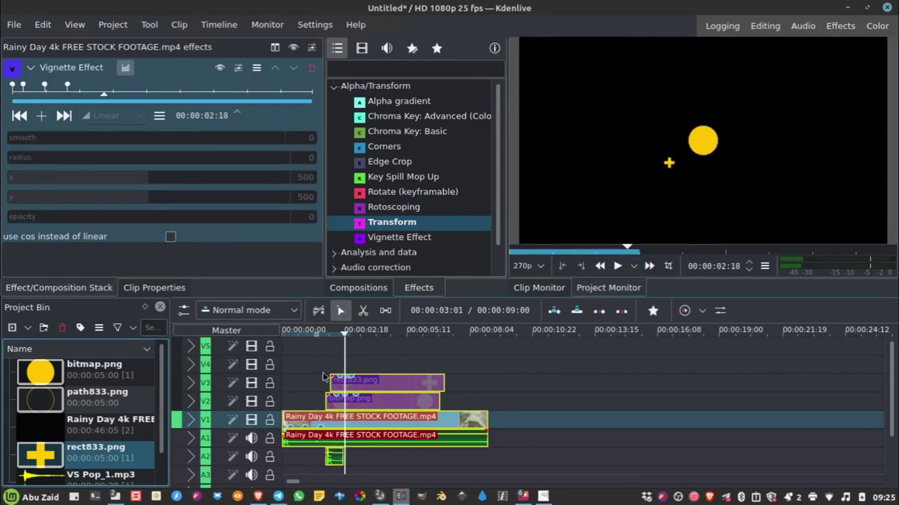
Shift the bitmap.png and rect833.png clips together about 5 frames earlier, close to the vignette's last keyframe, and play back from the start
{"action": "mouse_move", "coordinate": [316, 334]}
{"action": "left_mouse_down"}
{"action": "mouse_move", "coordinate": [285, 335]}
{"action": "mouse_move", "coordinate": [320, 334]}
{"action": "left_mouse_up"}
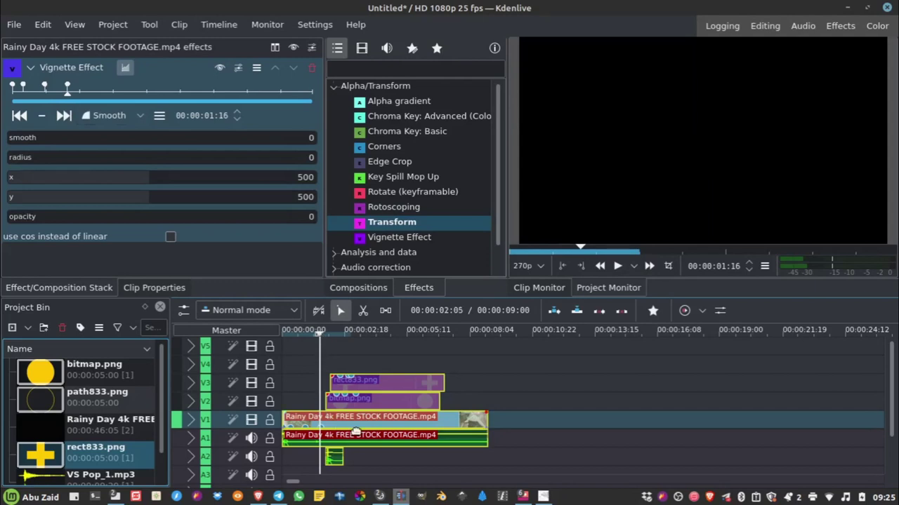
{"action": "left_click", "coordinate": [375, 401]}
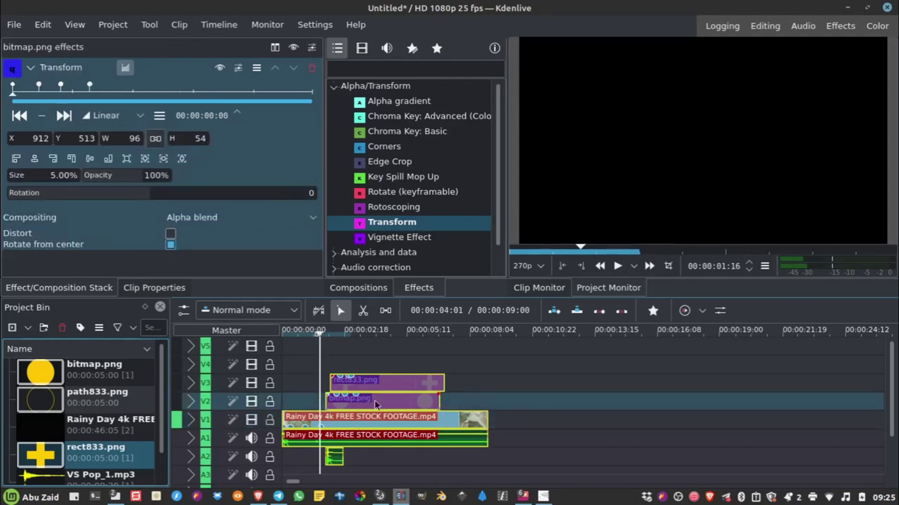
{"action": "left_click", "coordinate": [535, 382]}
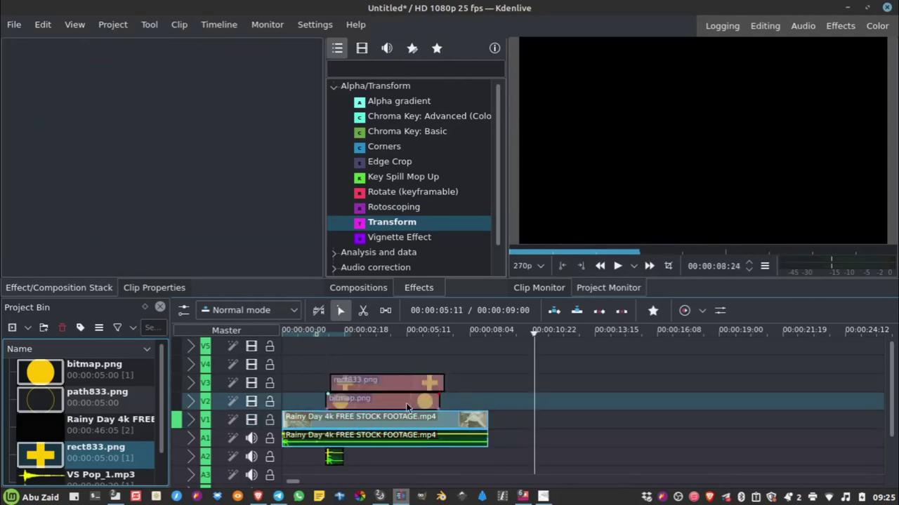
{"action": "left_click", "coordinate": [407, 406]}
{"action": "left_click", "coordinate": [374, 382], "text": "shift"}
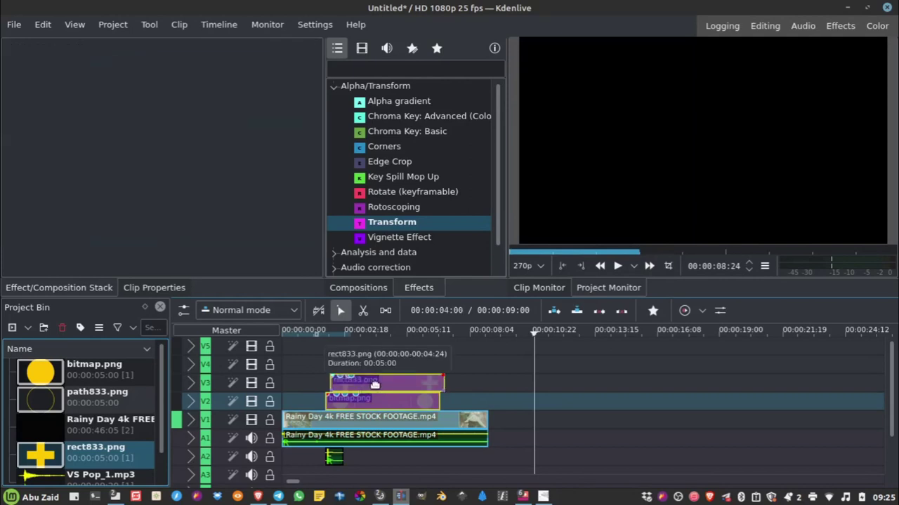
{"action": "left_click_drag", "start_coordinate": [374, 383], "coordinate": [365, 385]}
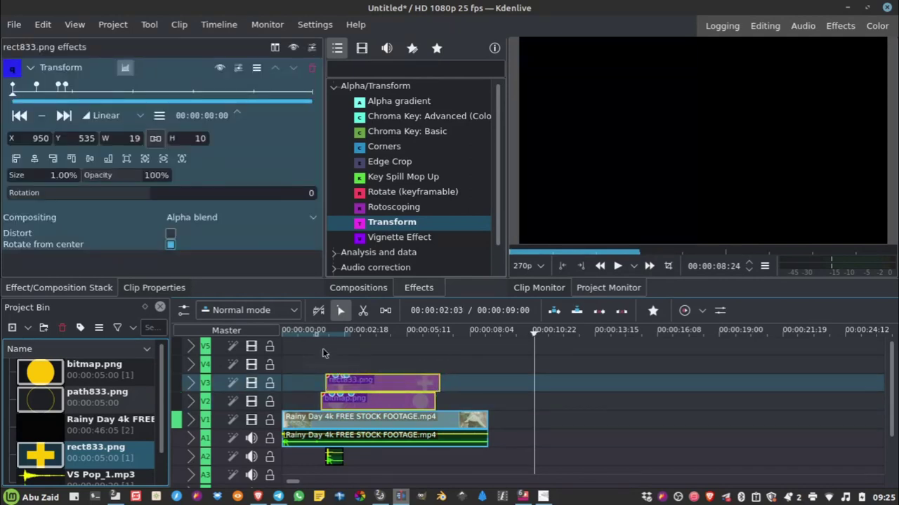
{"action": "left_click_drag", "start_coordinate": [314, 334], "coordinate": [257, 334]}
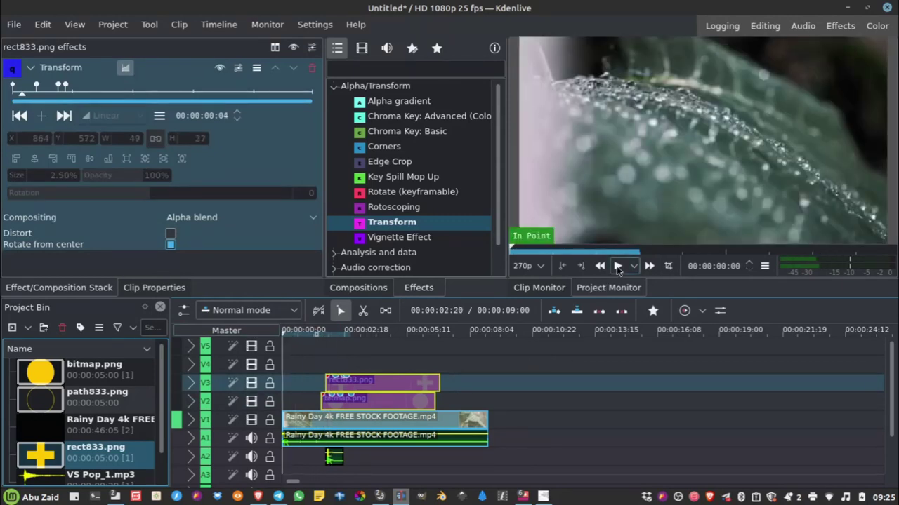
{"action": "left_click", "coordinate": [617, 268]}
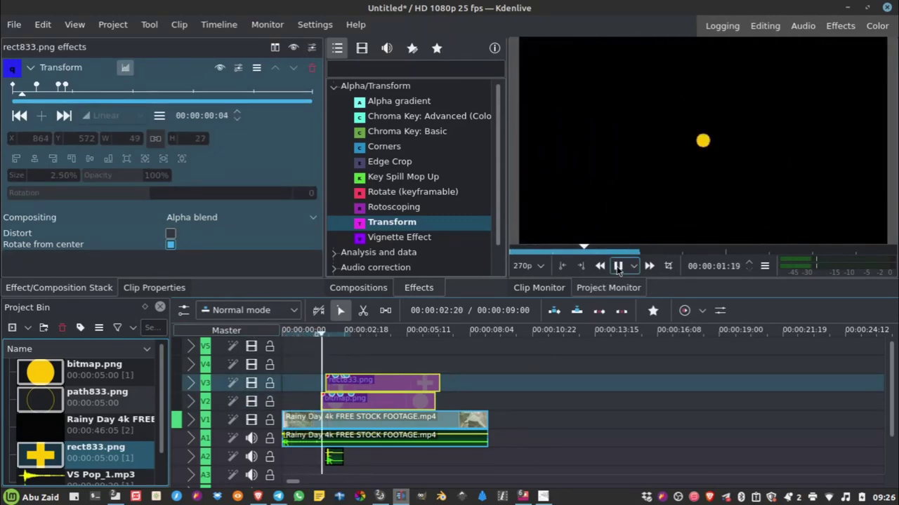
{"action": "key", "text": "space"}
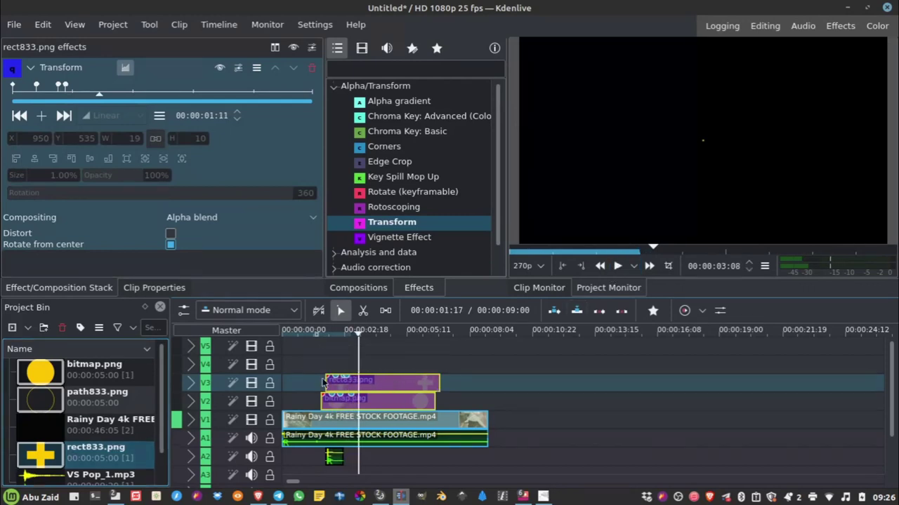
Duplicate the rect833.png cross clip from V3 onto V4, aligned with the original clip's start
{"action": "right_click", "coordinate": [407, 385]}
{"action": "left_click", "coordinate": [577, 423]}
{"action": "left_click", "coordinate": [436, 387]}
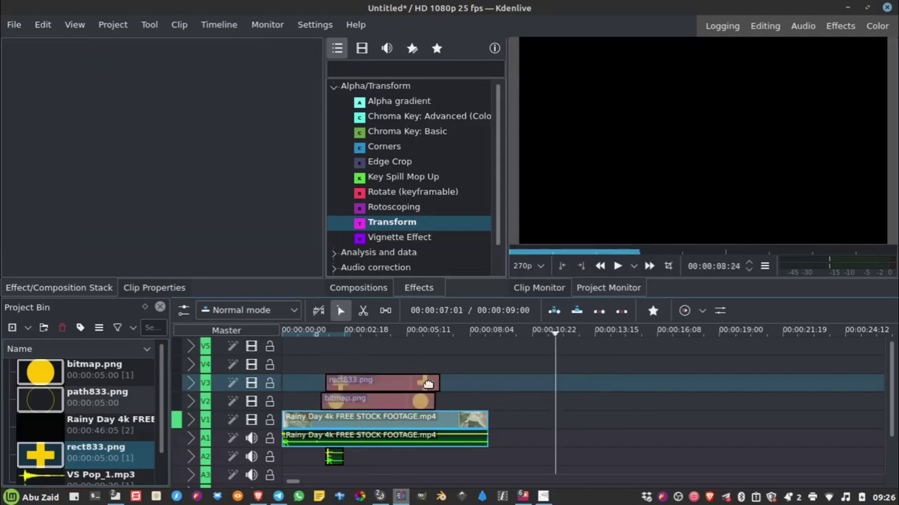
{"action": "right_click", "coordinate": [422, 385]}
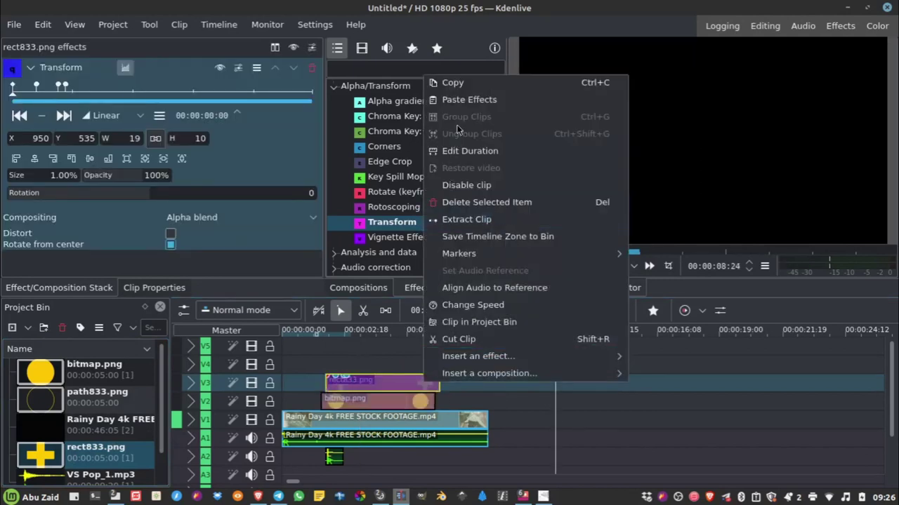
{"action": "left_click", "coordinate": [464, 82]}
{"action": "left_click", "coordinate": [365, 366]}
{"action": "right_click", "coordinate": [365, 367]}
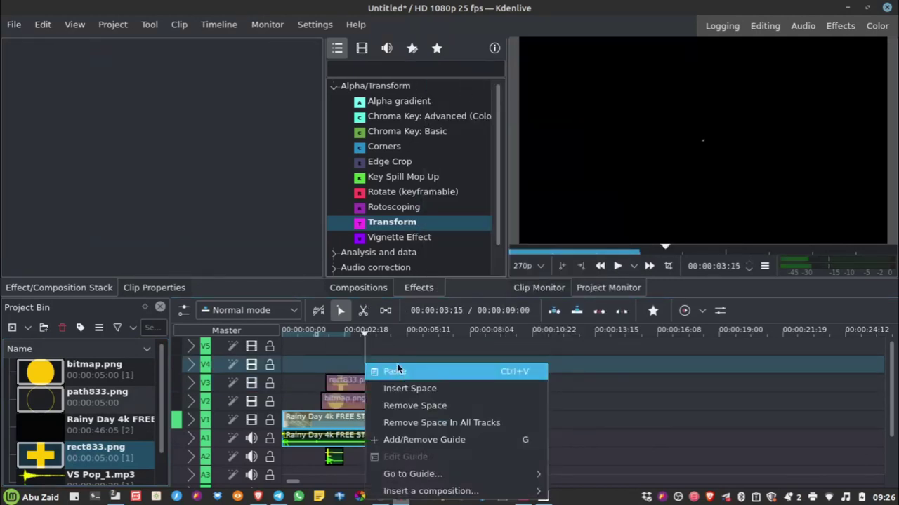
{"action": "left_click", "coordinate": [405, 370]}
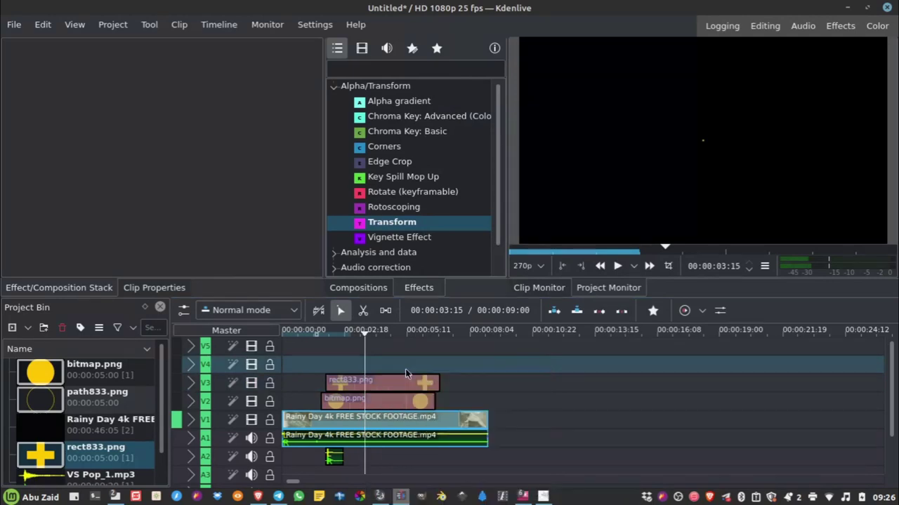
{"action": "left_click_drag", "start_coordinate": [421, 362], "coordinate": [386, 365]}
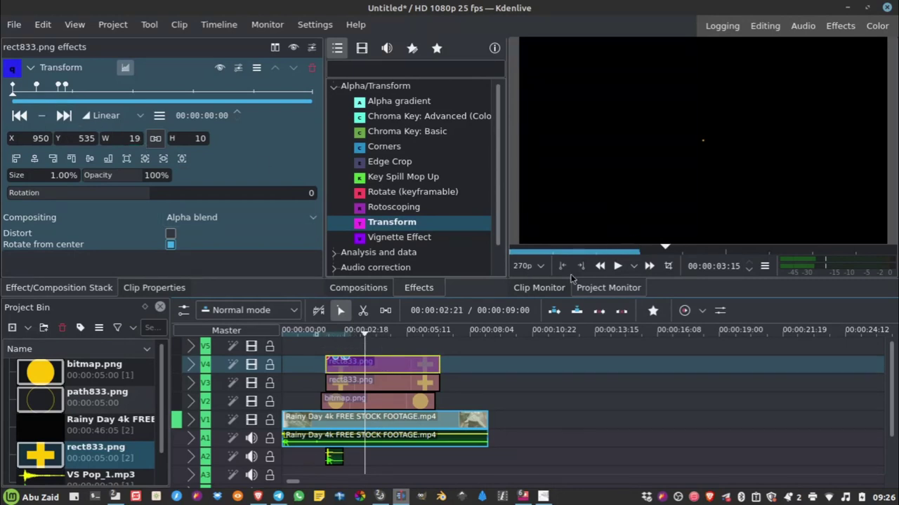
Reposition the V4 cross to about X 1088, Y 701 at keyframe 00:00:00:10 and about X 1101, Y 708 at keyframe 00:00:00:19
{"action": "left_click", "coordinate": [37, 86]}
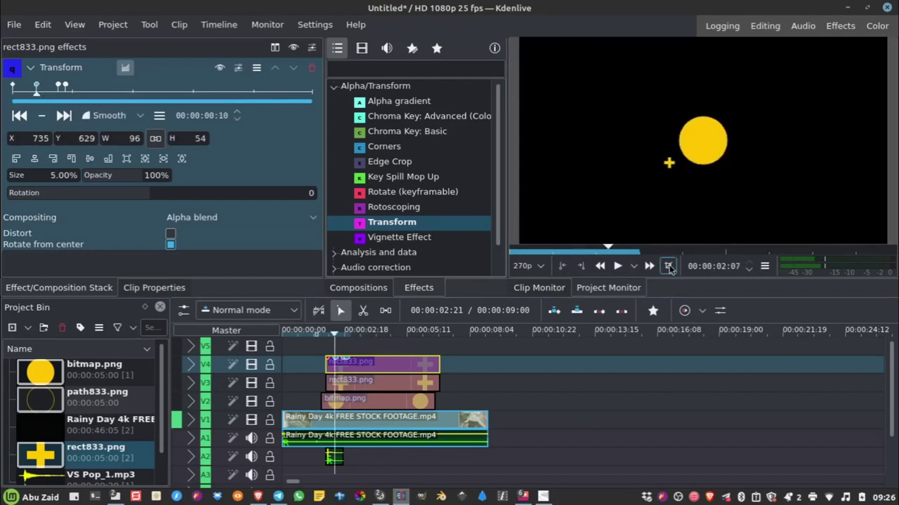
{"action": "left_click", "coordinate": [668, 266]}
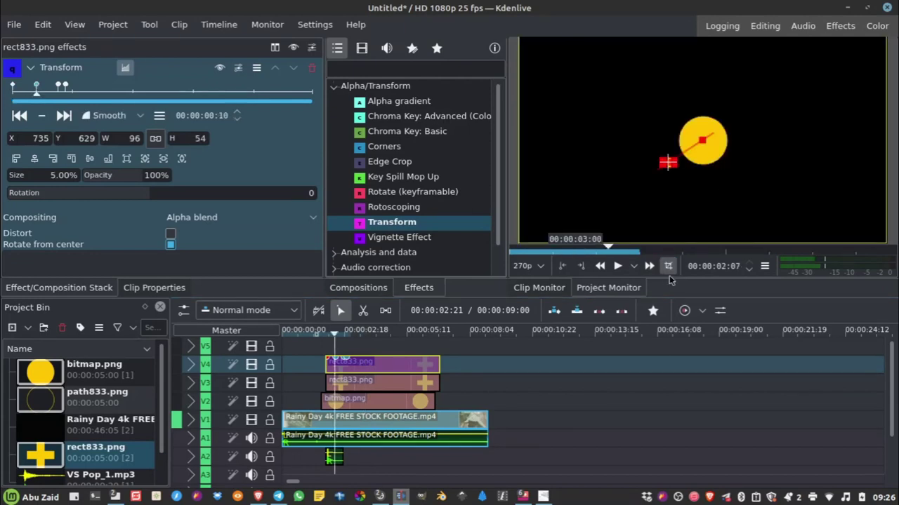
{"action": "left_click_drag", "start_coordinate": [672, 163], "coordinate": [735, 177]}
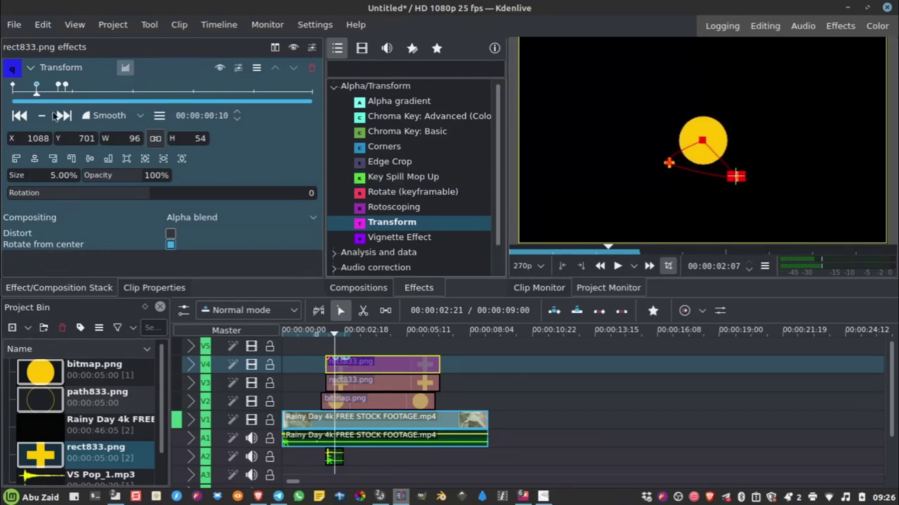
{"action": "left_click", "coordinate": [59, 86]}
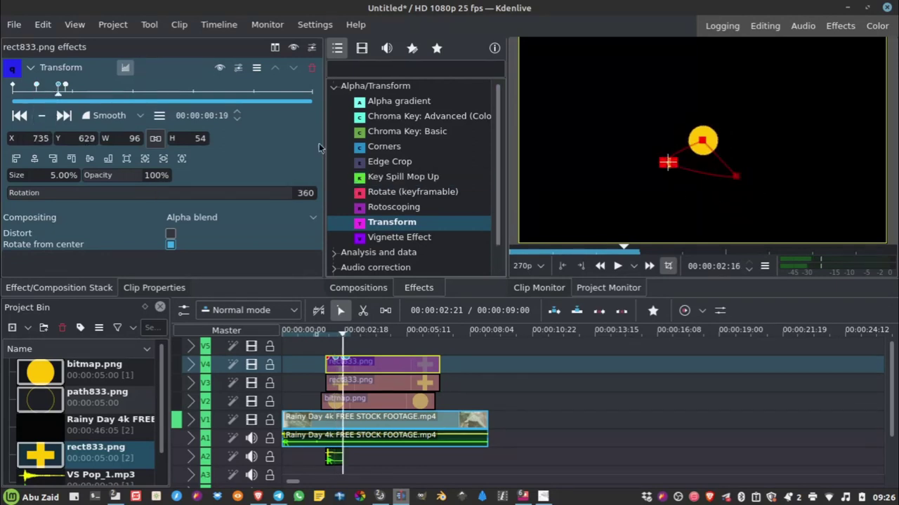
{"action": "left_click_drag", "start_coordinate": [666, 163], "coordinate": [735, 177]}
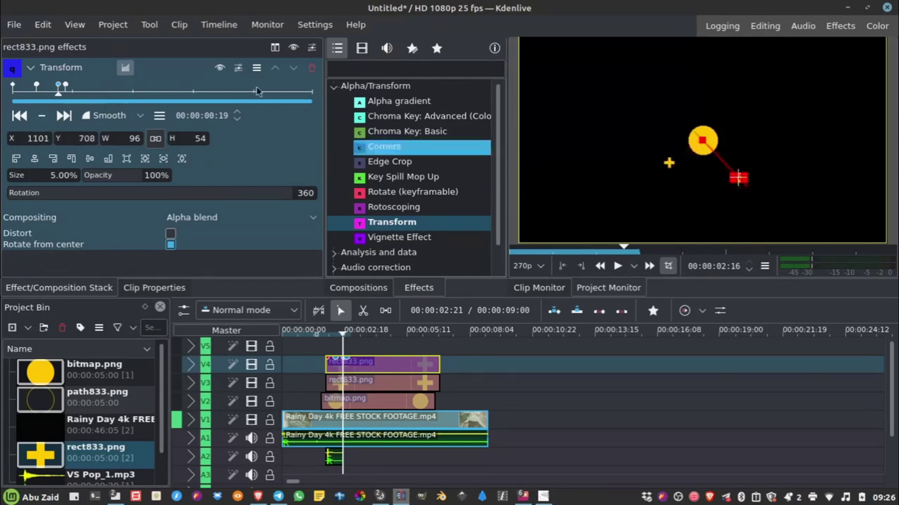
{"action": "left_click", "coordinate": [65, 86]}
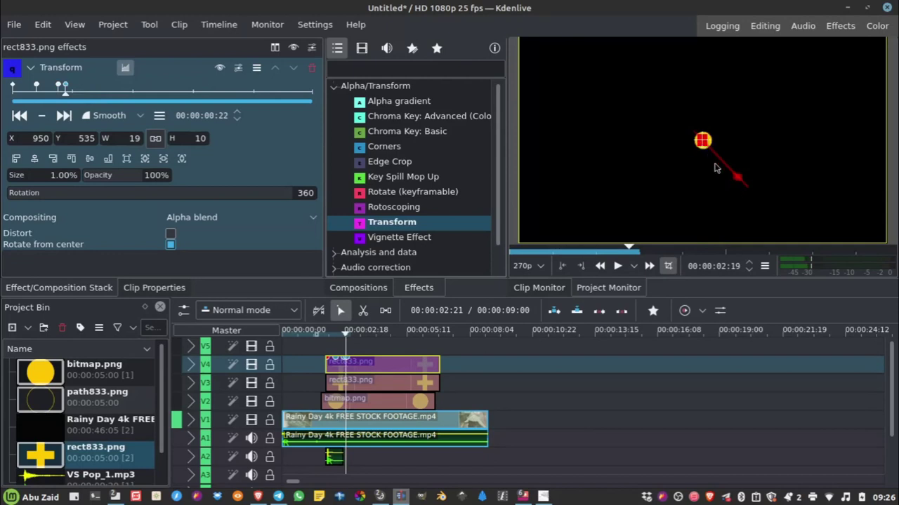
{"action": "left_click", "coordinate": [668, 266]}
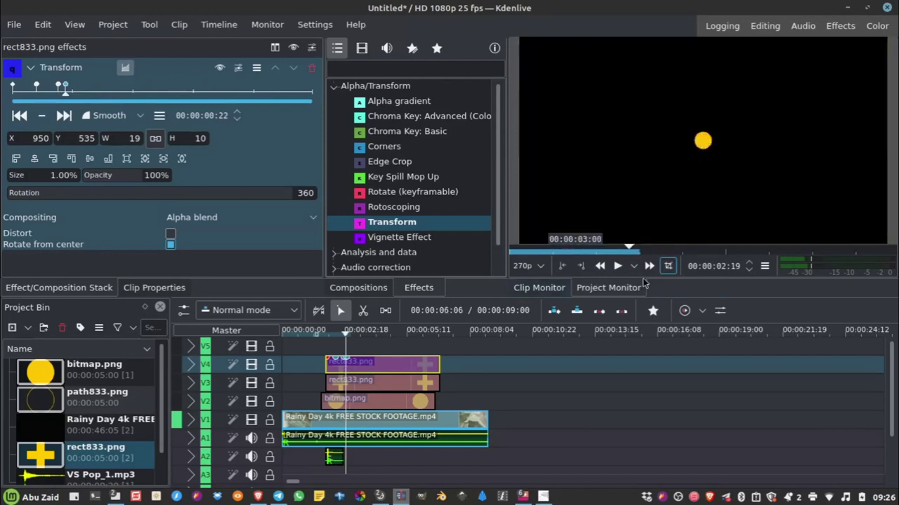
Play back the transition twice from before the circle appears to check both crosses moving out and back
{"action": "left_click", "coordinate": [314, 330]}
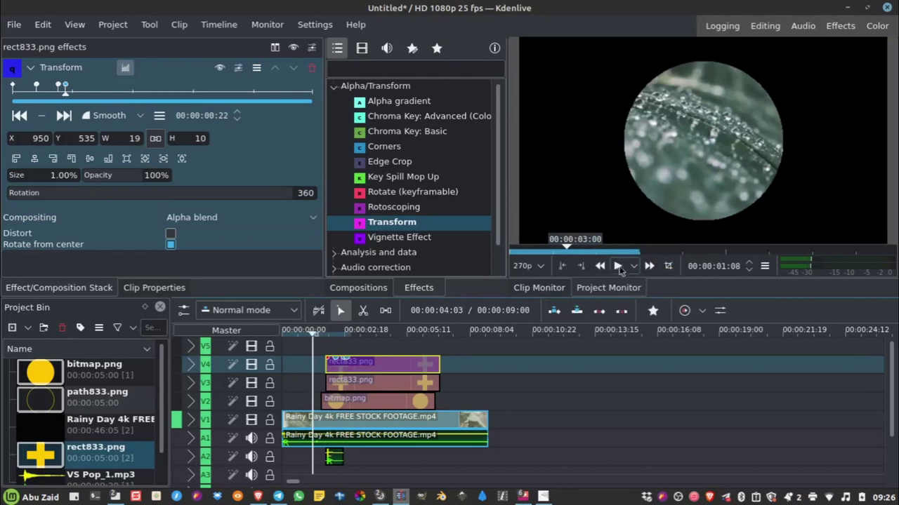
{"action": "left_click", "coordinate": [618, 266]}
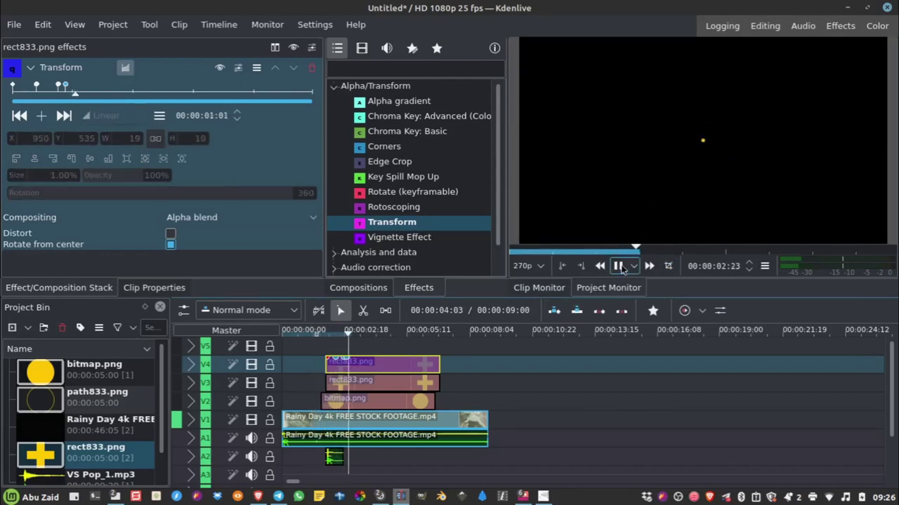
{"action": "left_click", "coordinate": [618, 266]}
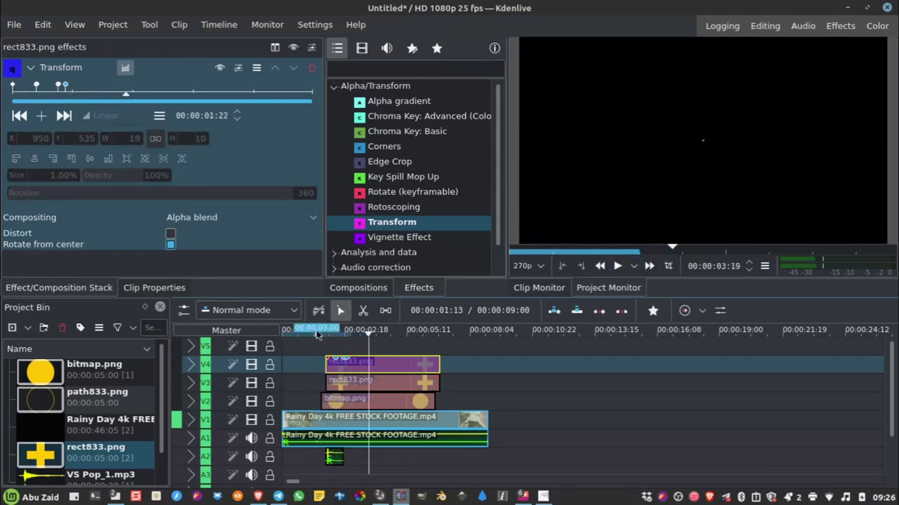
{"action": "left_click", "coordinate": [303, 331]}
{"action": "left_click", "coordinate": [629, 266]}
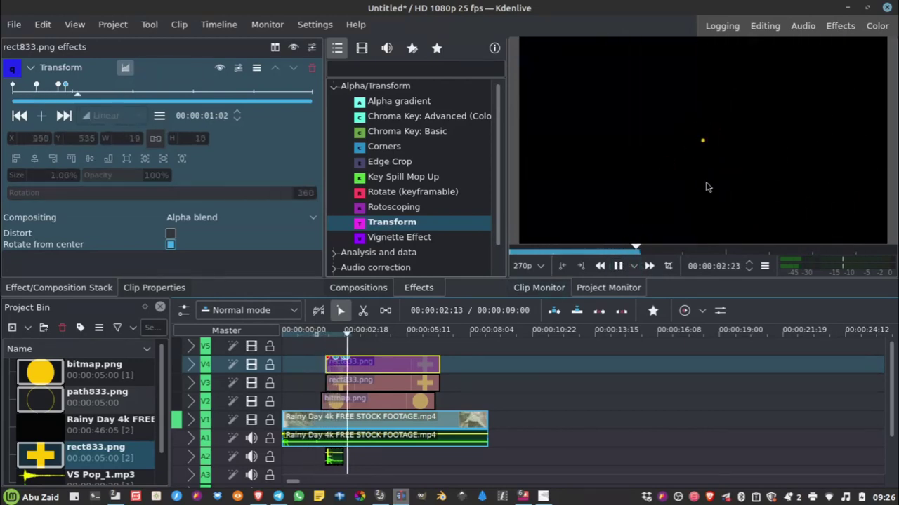
{"action": "left_click", "coordinate": [615, 268]}
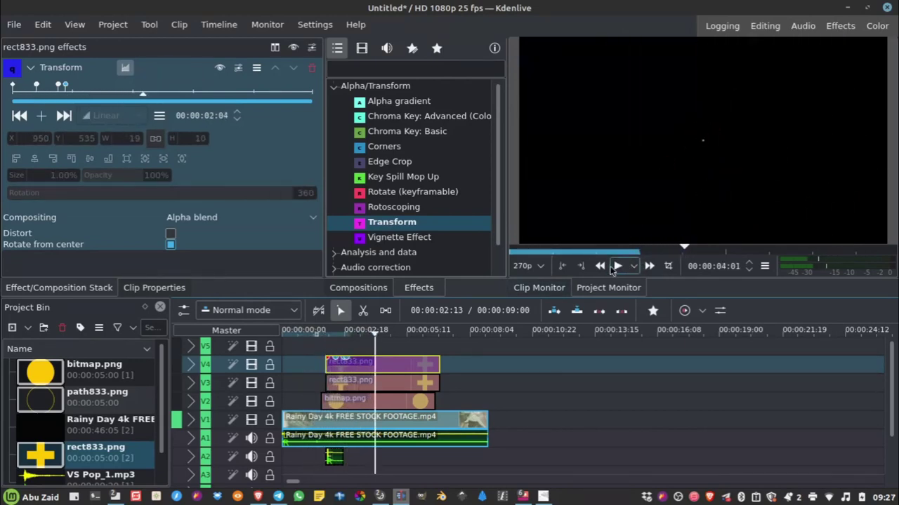
Duplicate the rect833.png cross clip from V4 onto V5, aligned with the start of the other cross clips
{"action": "right_click", "coordinate": [412, 366]}
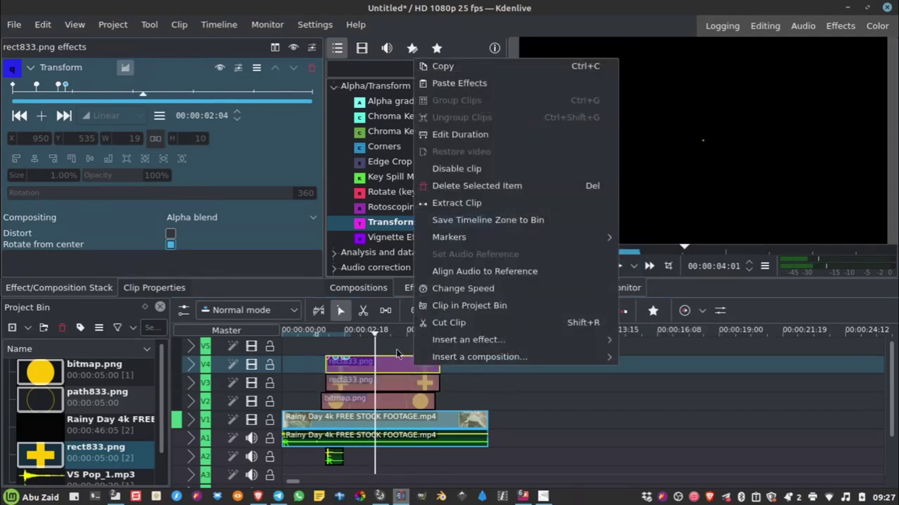
{"action": "left_click", "coordinate": [392, 349]}
{"action": "right_click", "coordinate": [398, 346]}
{"action": "left_click", "coordinate": [425, 353]}
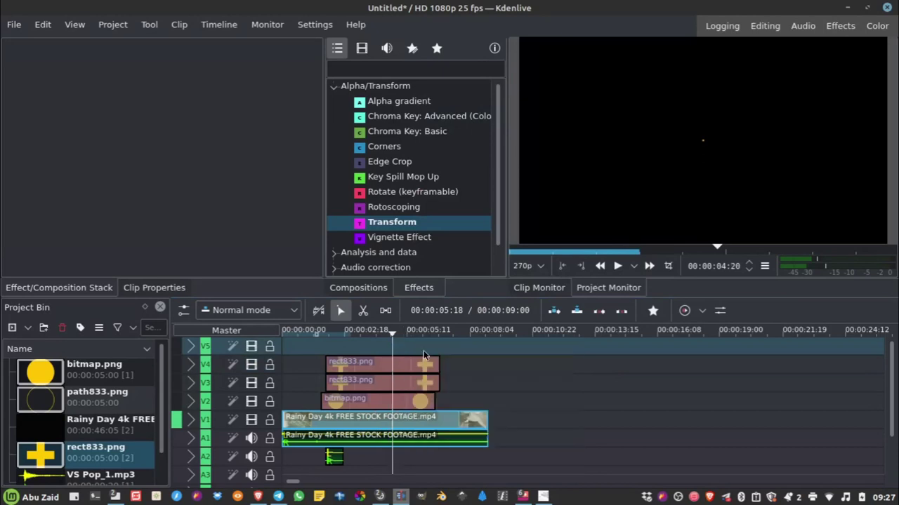
{"action": "left_click_drag", "start_coordinate": [442, 344], "coordinate": [382, 347]}
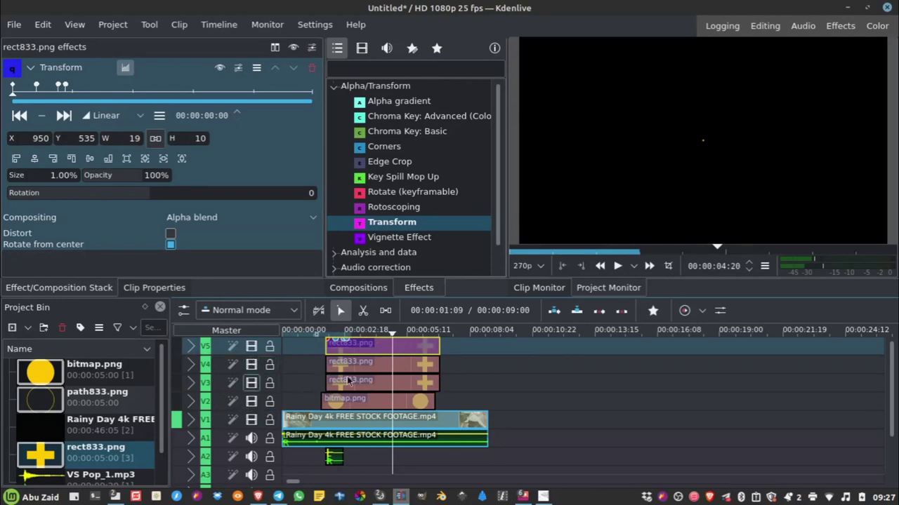
Insert three video tracks above V5 and collapse the new V6, V7 and V8 tracks
{"action": "right_click", "coordinate": [218, 351]}
{"action": "left_click", "coordinate": [230, 362]}
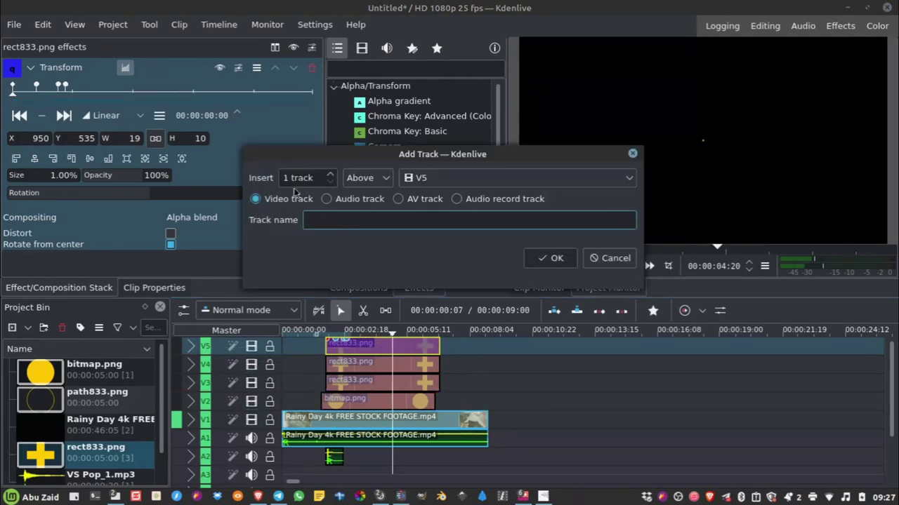
{"action": "left_click", "coordinate": [334, 176]}
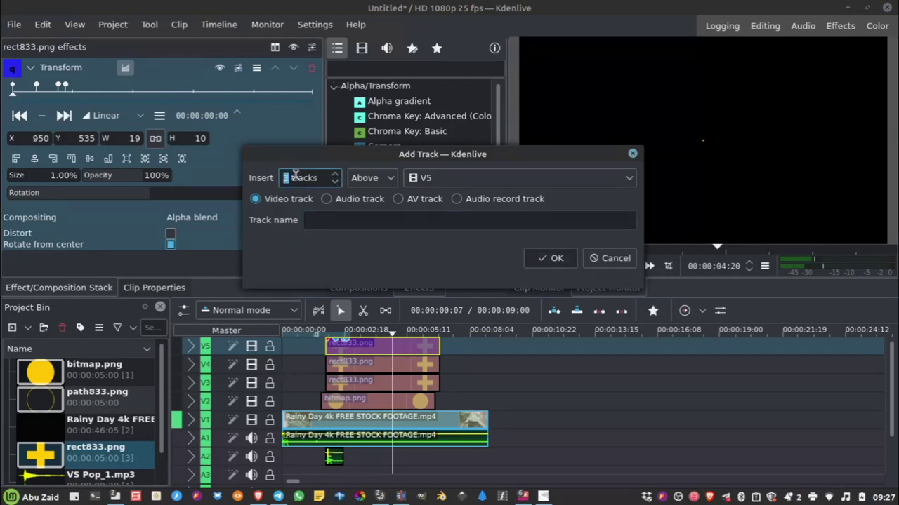
{"action": "left_click", "coordinate": [551, 258]}
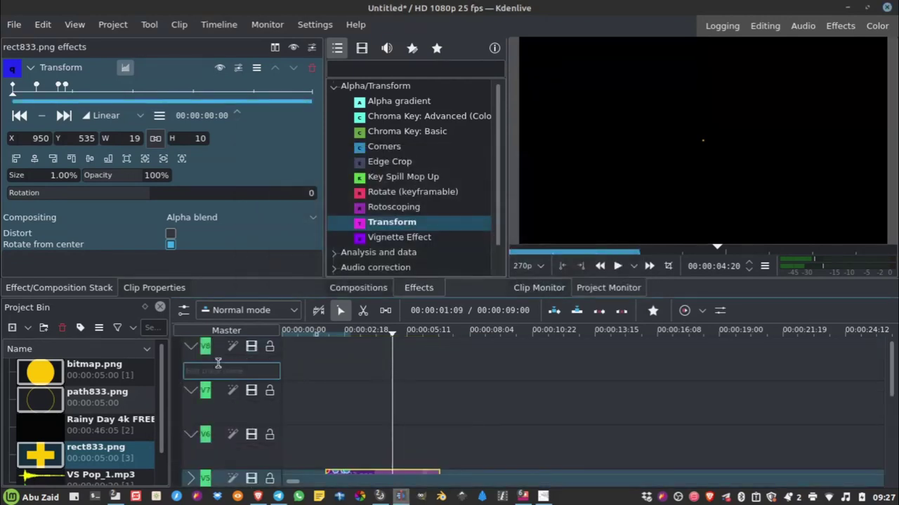
{"action": "left_click", "coordinate": [190, 346]}
{"action": "left_click", "coordinate": [190, 365]}
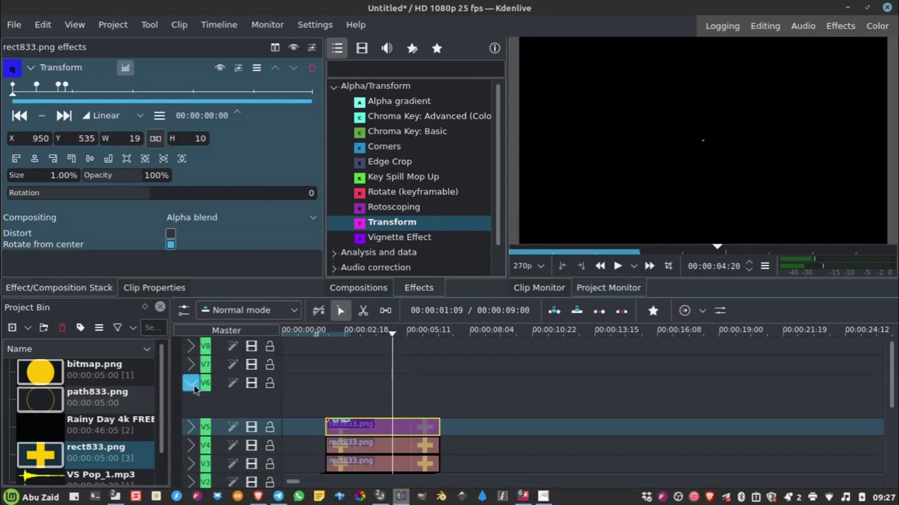
{"action": "left_click", "coordinate": [192, 385]}
Paste another copy of the rect833.png cross clip onto V6, aligned with the start of the crosses below
{"action": "left_click", "coordinate": [414, 384]}
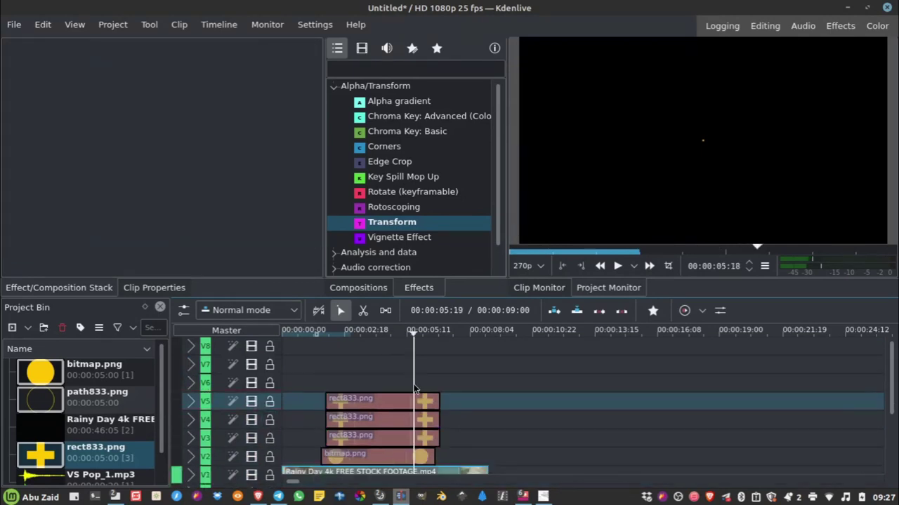
{"action": "right_click", "coordinate": [413, 384]}
{"action": "left_click", "coordinate": [450, 255]}
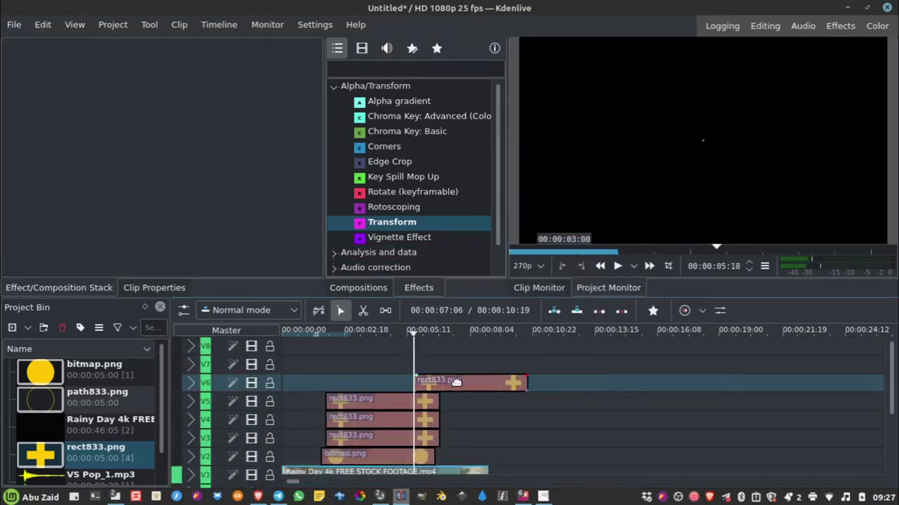
{"action": "left_click_drag", "start_coordinate": [456, 382], "coordinate": [382, 383]}
Reposition the V5 cross to about X 872, Y 327 at keyframe 00:00:00:10 and about X 875, Y 330 at keyframe 00:00:00:19
{"action": "left_click", "coordinate": [391, 403]}
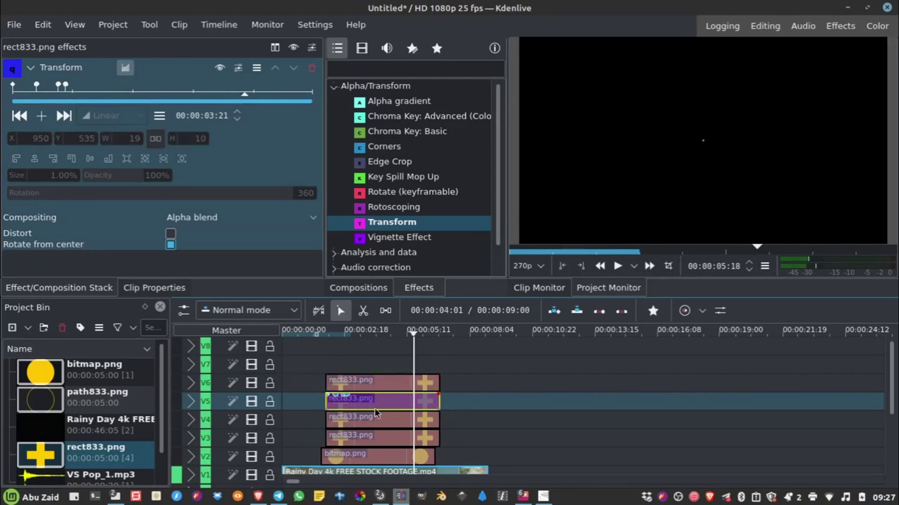
{"action": "left_click", "coordinate": [669, 267]}
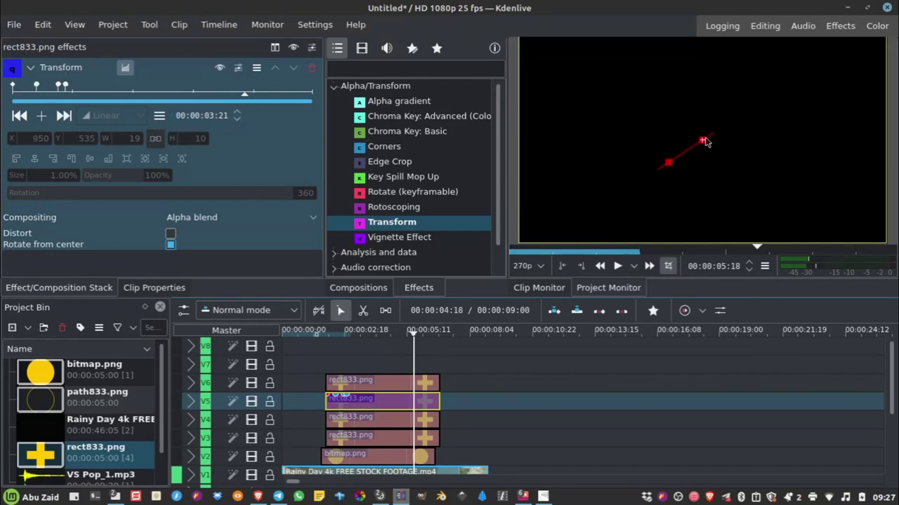
{"action": "left_click", "coordinate": [37, 87]}
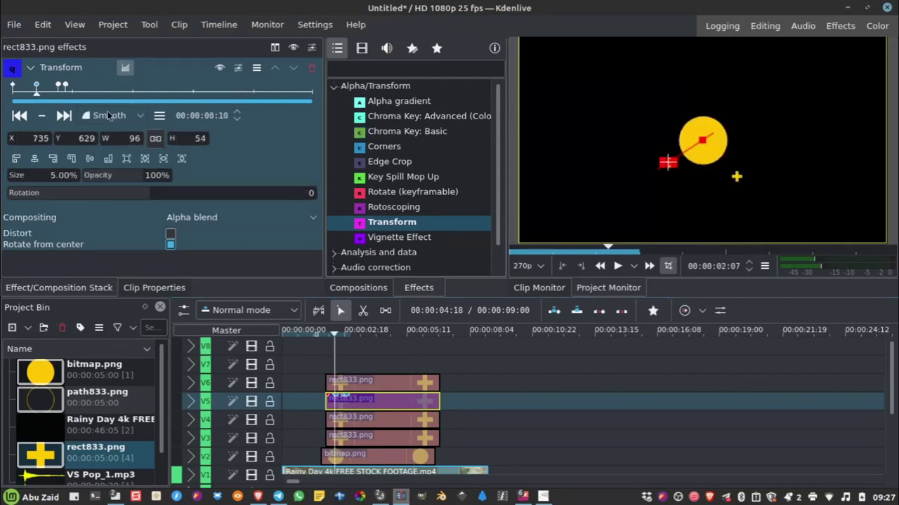
{"action": "left_click_drag", "start_coordinate": [668, 163], "coordinate": [693, 104]}
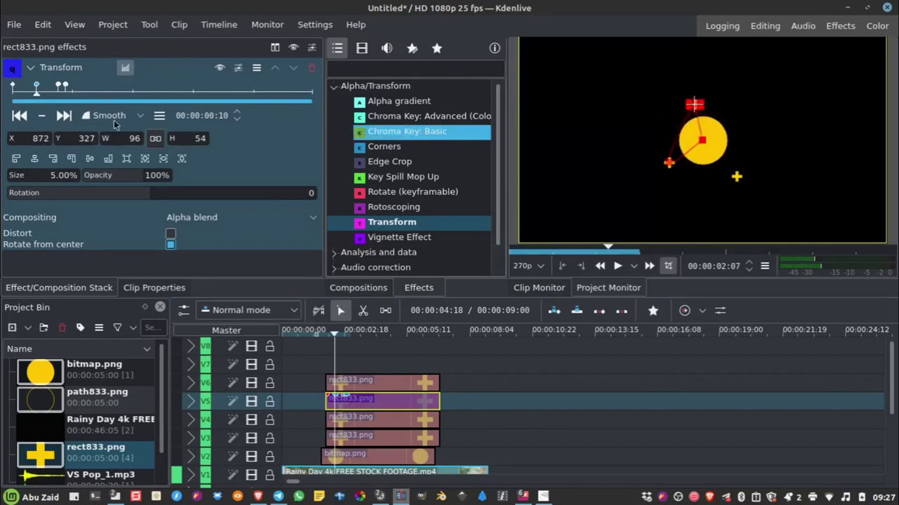
{"action": "left_click", "coordinate": [62, 87]}
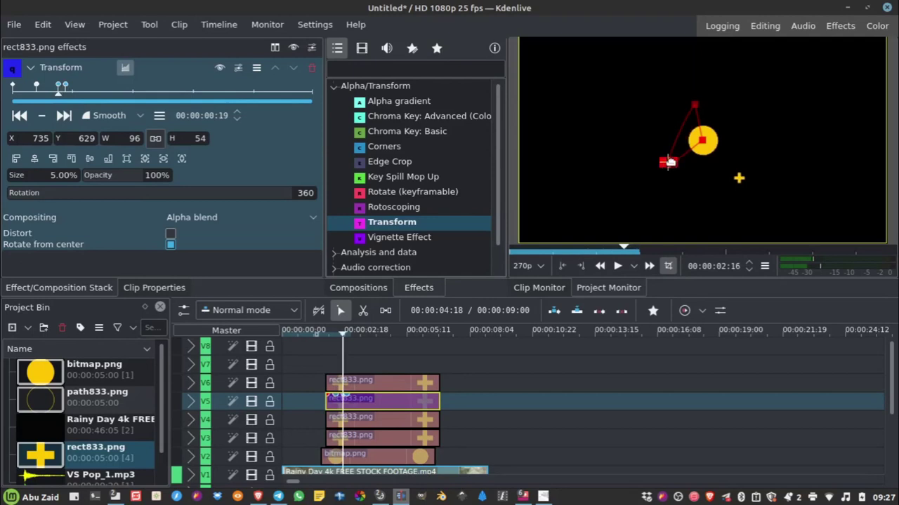
{"action": "left_click_drag", "start_coordinate": [670, 162], "coordinate": [695, 105]}
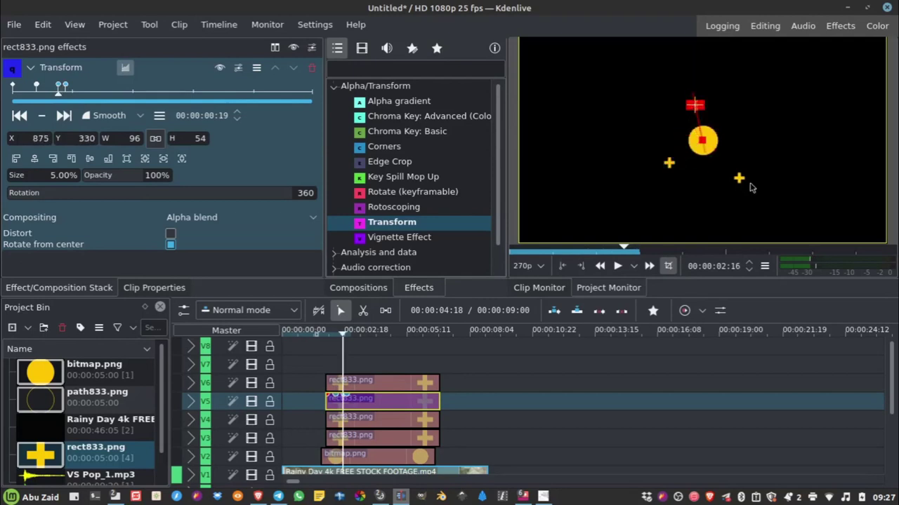
{"action": "left_click", "coordinate": [65, 87]}
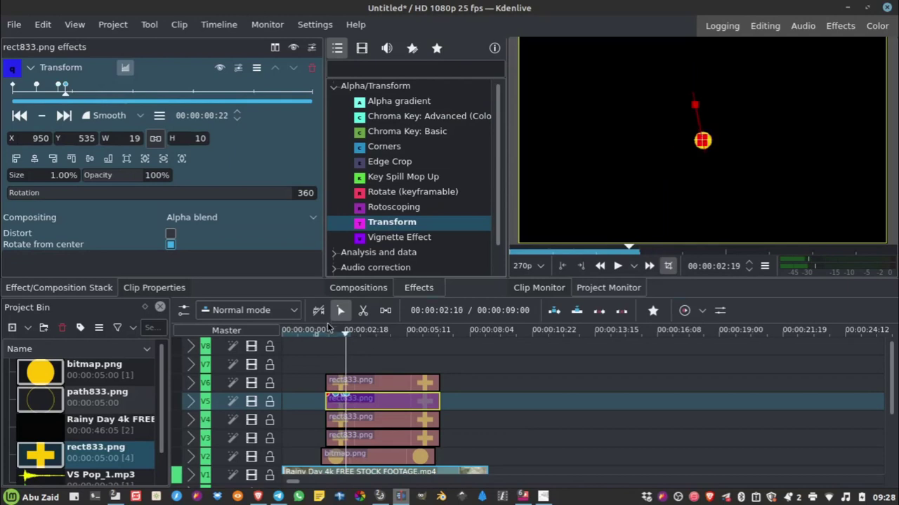
Play back the transition from before the circle appears to check the V5 cross's movement
{"action": "left_click", "coordinate": [303, 331]}
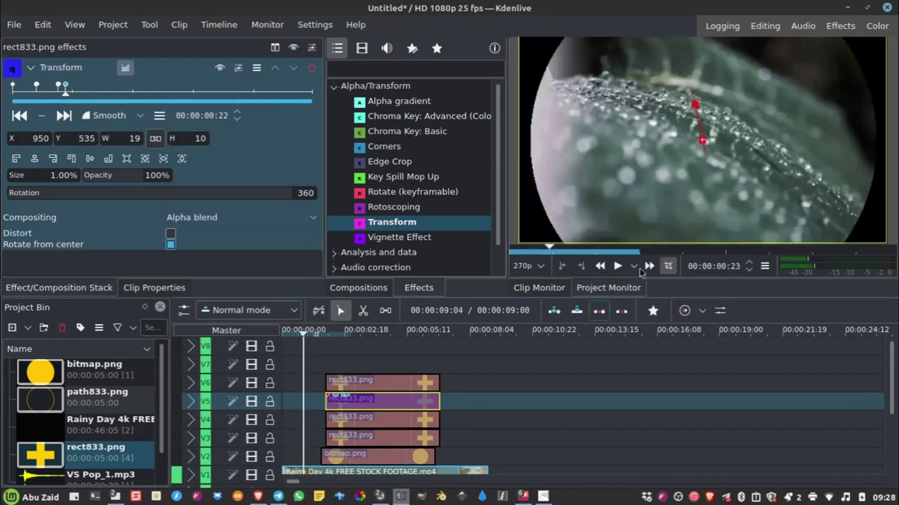
{"action": "left_click", "coordinate": [617, 266]}
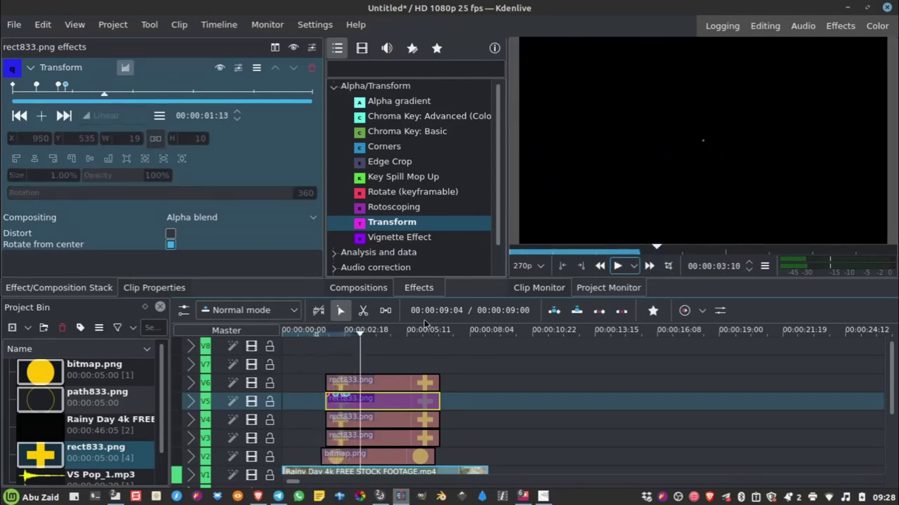
{"action": "key", "text": "space"}
Reposition the V6 cross to about X 1125, Y 498 at keyframe 00:00:00:10 and about X 1122, Y 495 at keyframe 00:00:00:19
{"action": "left_click", "coordinate": [393, 383]}
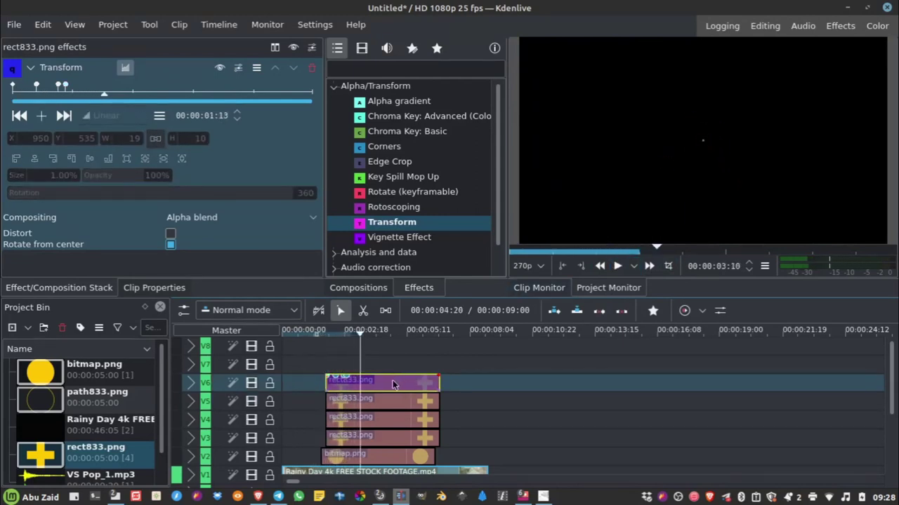
{"action": "left_click", "coordinate": [37, 86]}
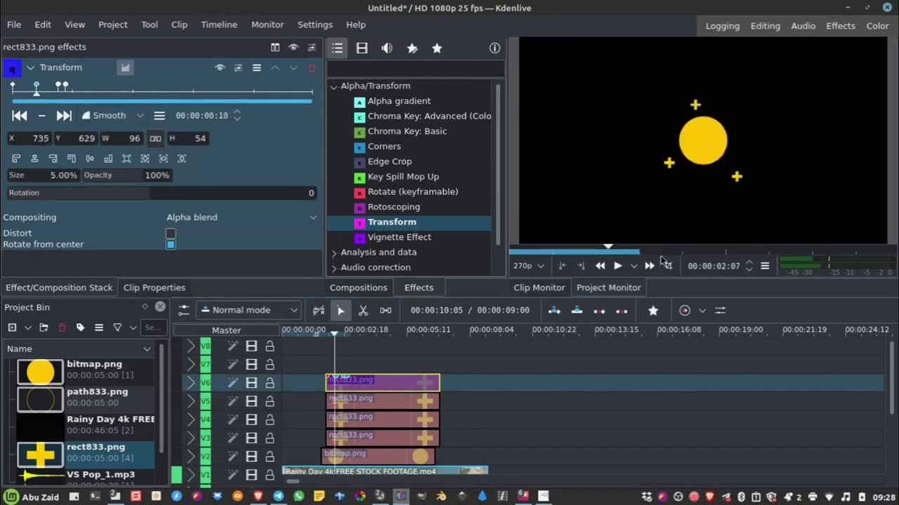
{"action": "left_click", "coordinate": [668, 268]}
{"action": "left_click_drag", "start_coordinate": [675, 164], "coordinate": [743, 137]}
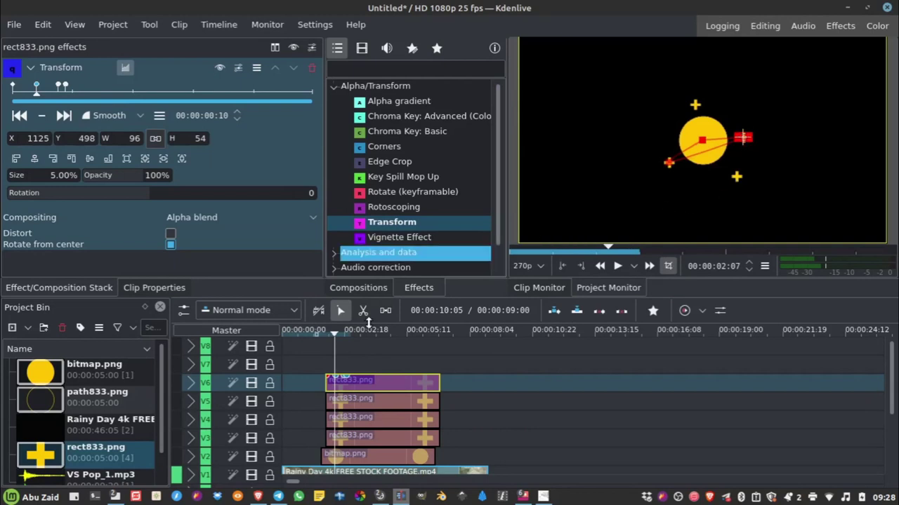
{"action": "left_click", "coordinate": [64, 115]}
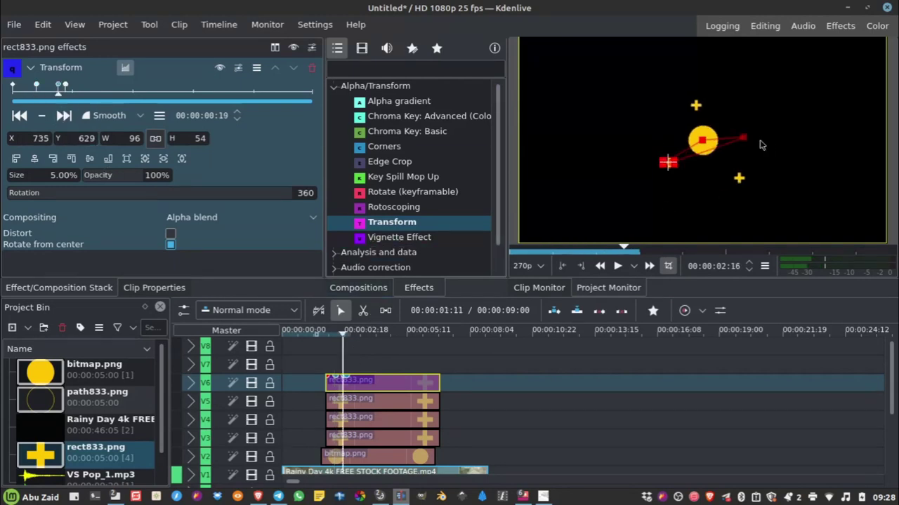
{"action": "left_click_drag", "start_coordinate": [669, 160], "coordinate": [742, 135]}
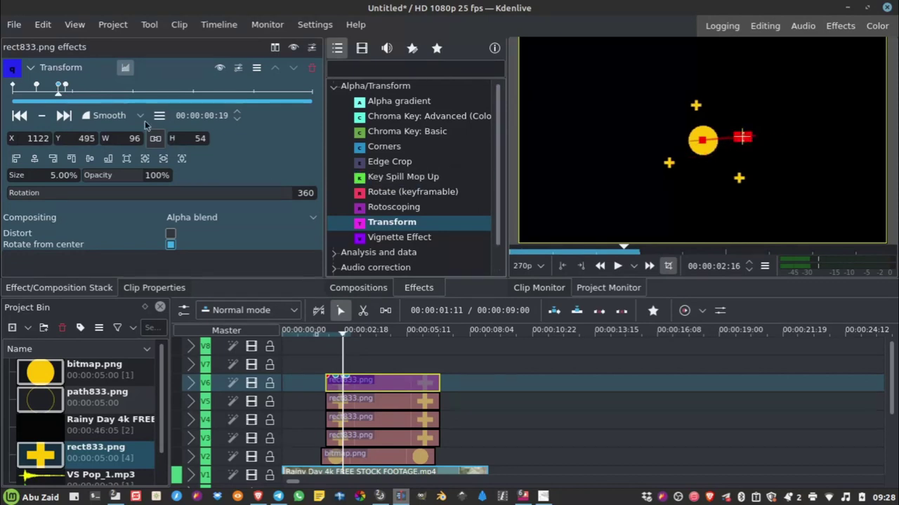
{"action": "left_click", "coordinate": [64, 86]}
{"action": "scroll", "coordinate": [725, 165], "scroll_direction": "down", "scroll_amount": 3}
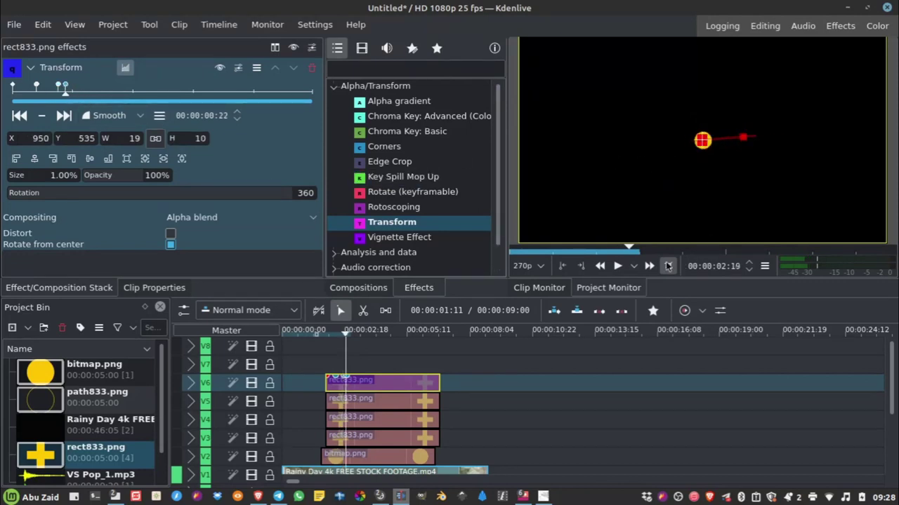
{"action": "left_click", "coordinate": [667, 266]}
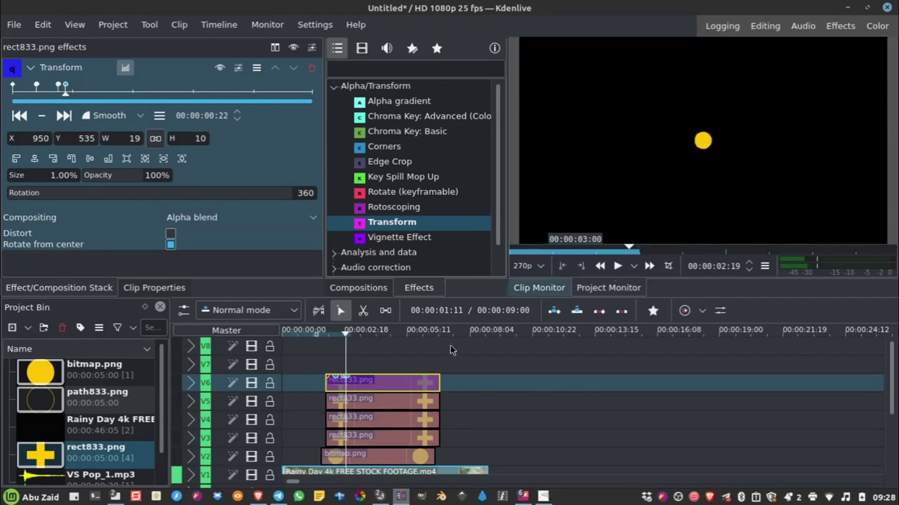
Play back the transition from about 00:00:01:02 to check all four crosses moving out and back
{"action": "left_click", "coordinate": [307, 337]}
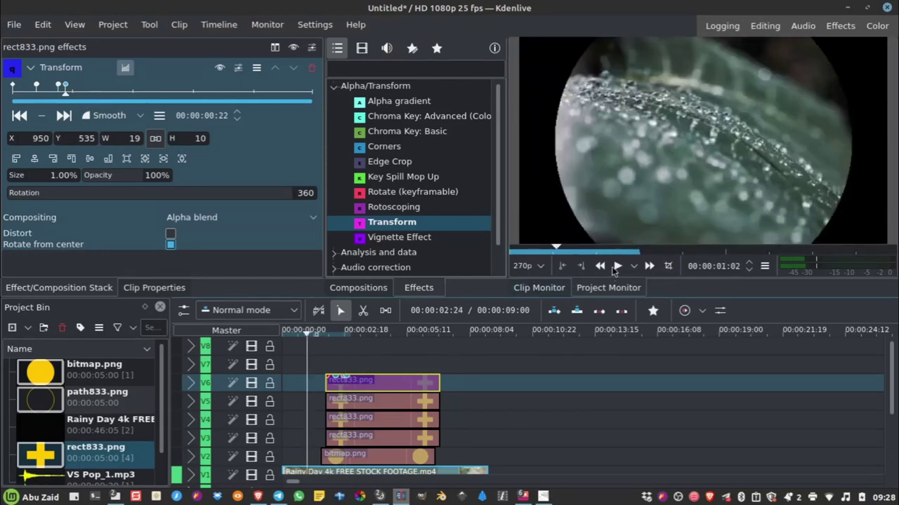
{"action": "left_click", "coordinate": [617, 266]}
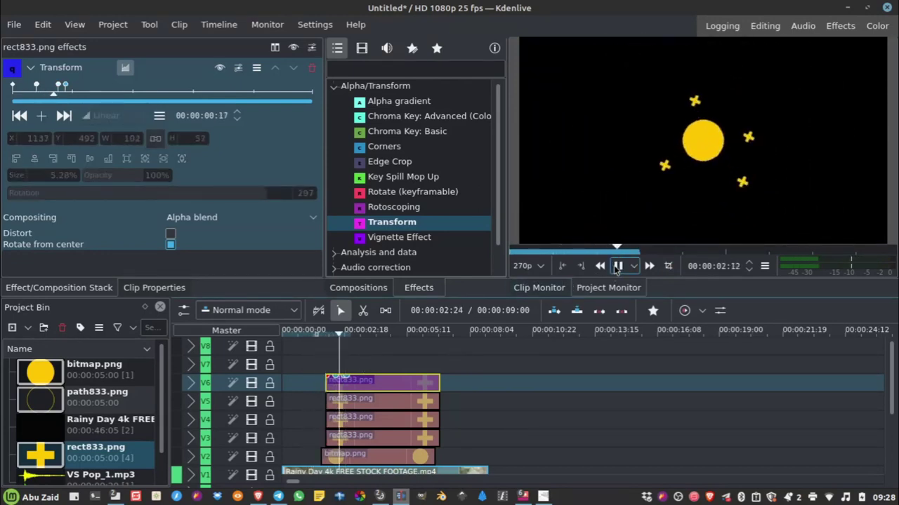
{"action": "left_click", "coordinate": [616, 267]}
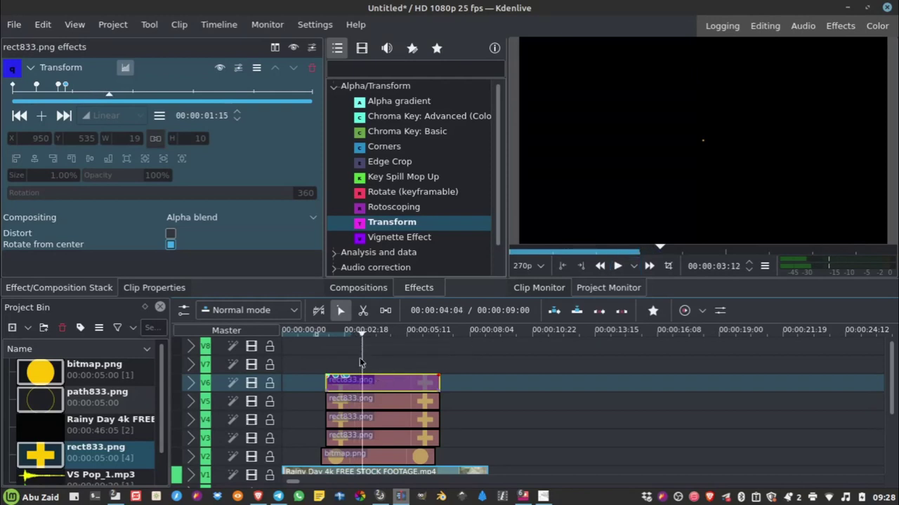
Scrub through the crosses' movement and examine the V6 cross's Transform keyframes for position, size and rotation
{"action": "left_click", "coordinate": [328, 331]}
{"action": "mouse_move", "coordinate": [333, 332]}
{"action": "left_mouse_down"}
{"action": "mouse_move", "coordinate": [351, 332]}
{"action": "mouse_move", "coordinate": [324, 332]}
{"action": "mouse_move", "coordinate": [342, 332]}
{"action": "left_mouse_up"}
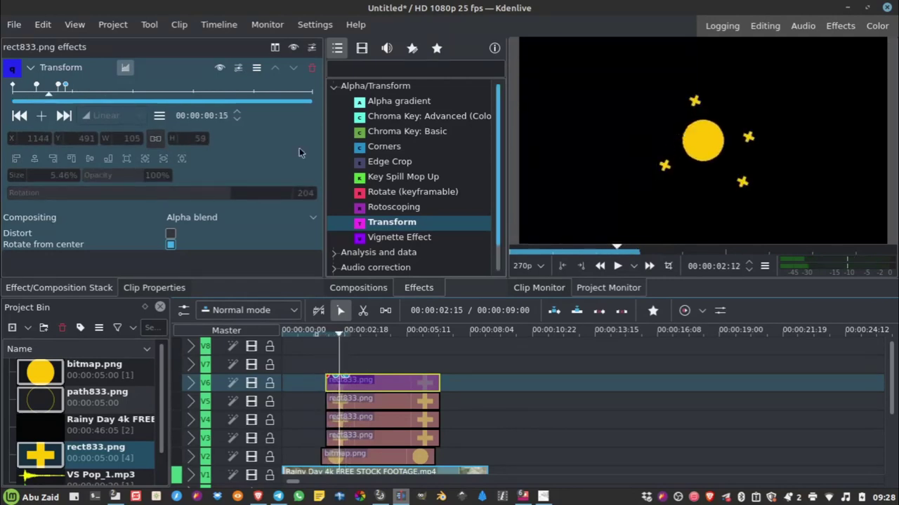
{"action": "left_click", "coordinate": [55, 96]}
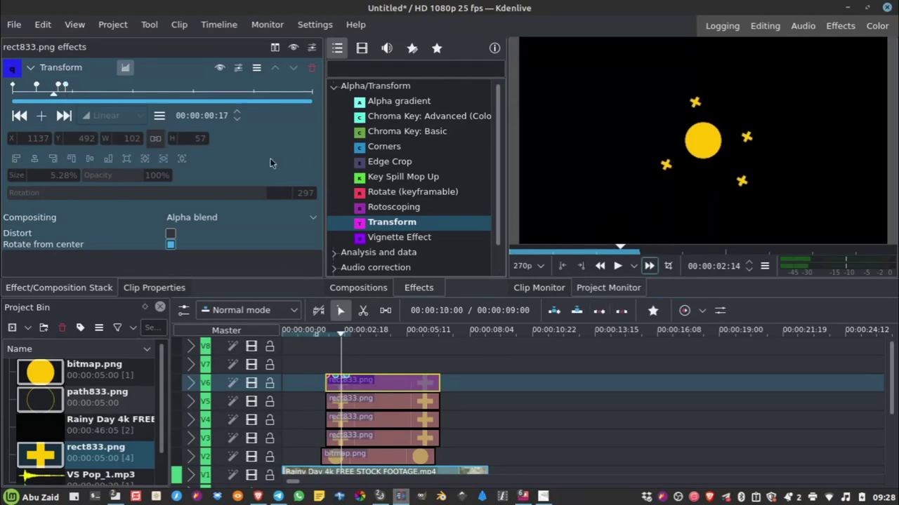
{"action": "left_click", "coordinate": [60, 85]}
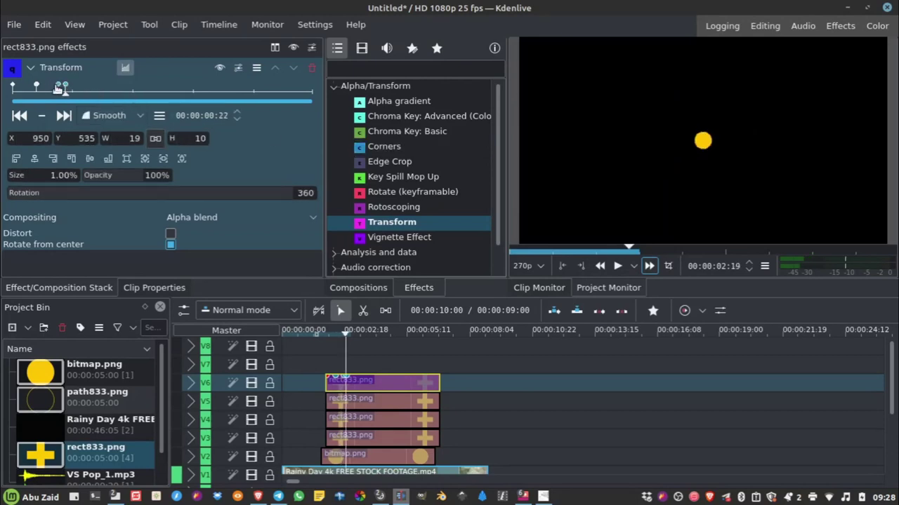
{"action": "left_click", "coordinate": [59, 86]}
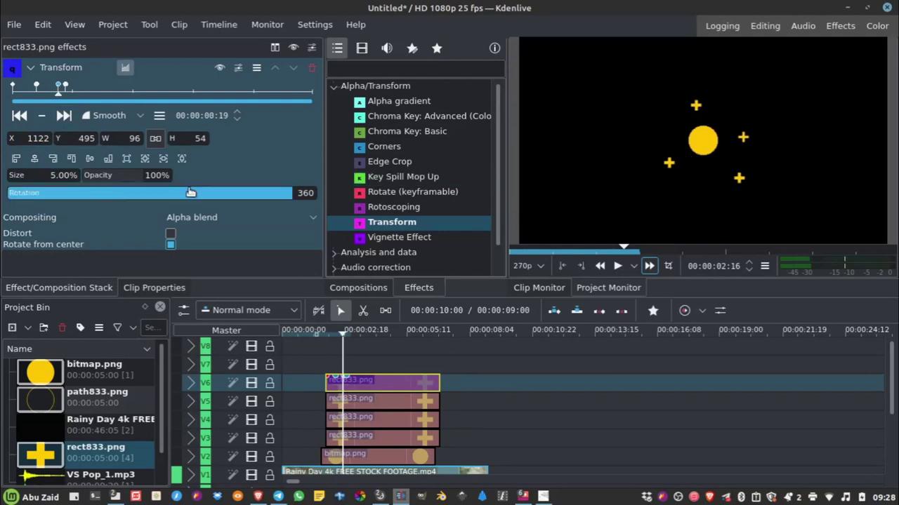
{"action": "left_click", "coordinate": [13, 87]}
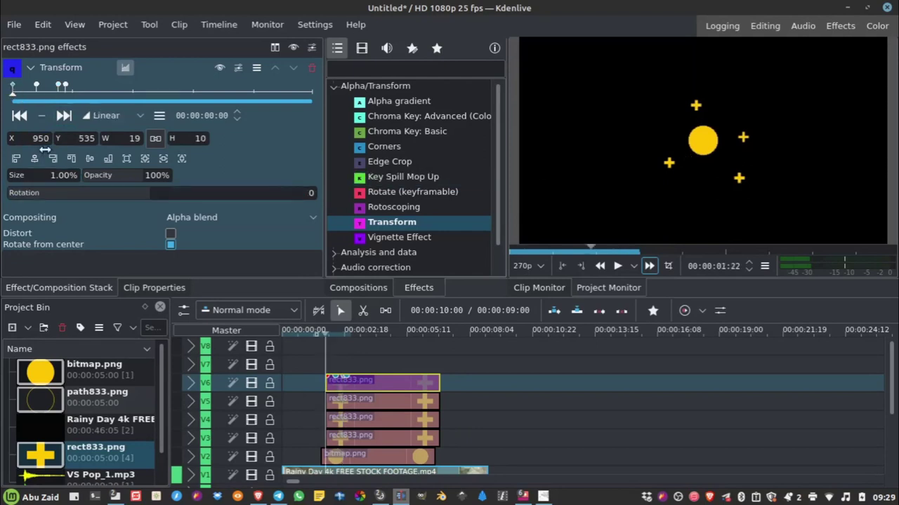
{"action": "left_click", "coordinate": [36, 87]}
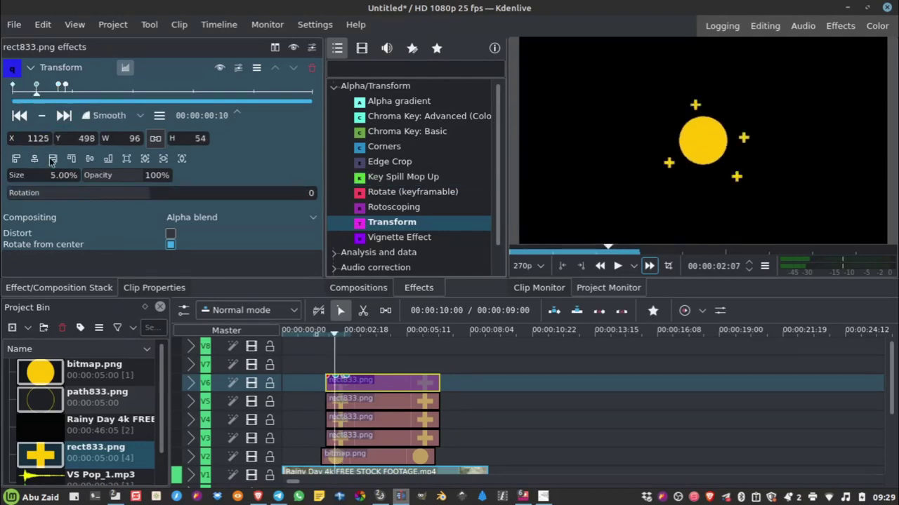
{"action": "left_click", "coordinate": [59, 86]}
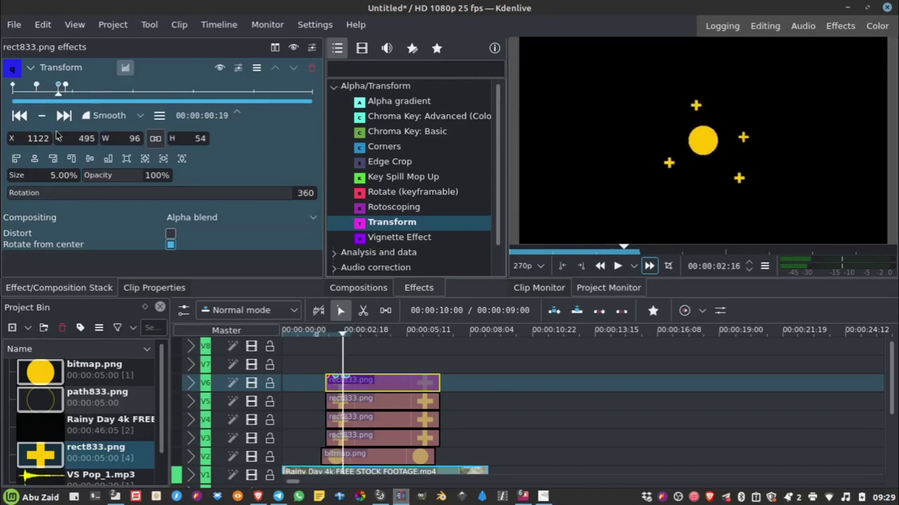
Set the V6 cross's size to 3% at keyframe 00:00:00:19 and play back the movement from its first keyframe
{"action": "type", "text": "3"}
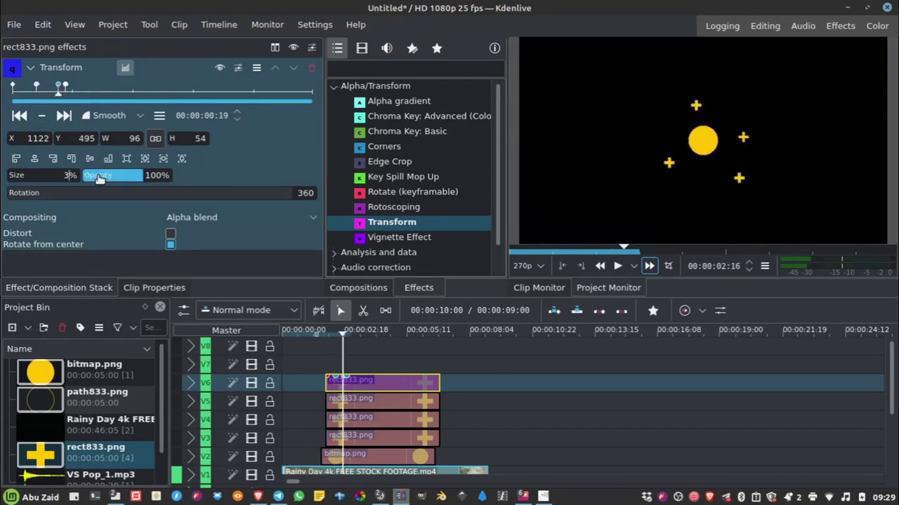
{"action": "key", "text": "Return"}
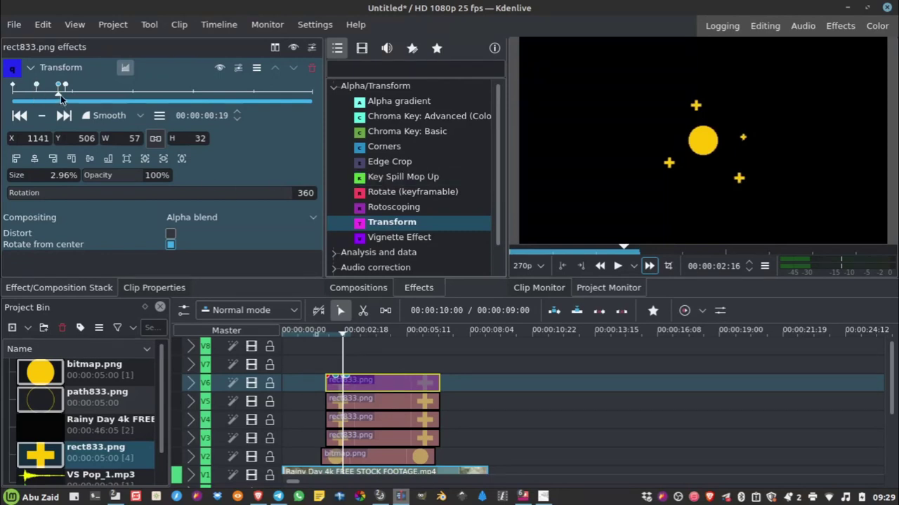
{"action": "left_click", "coordinate": [12, 86]}
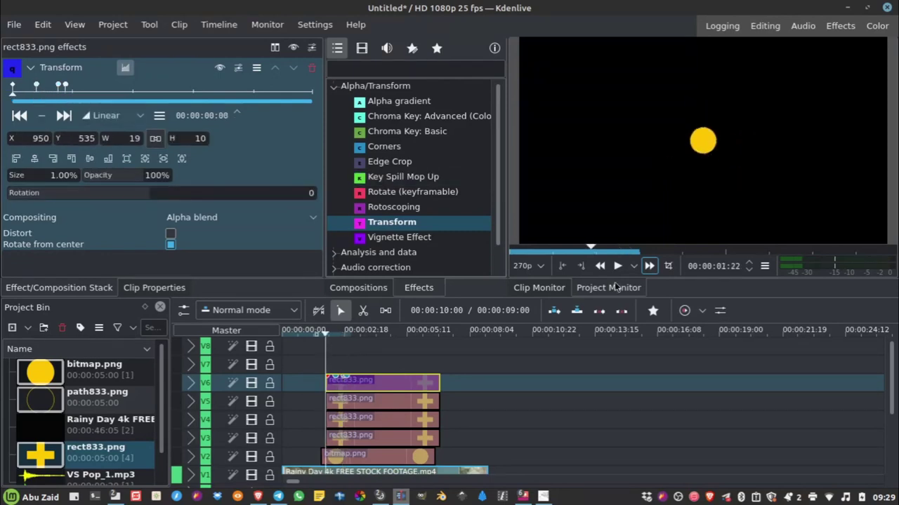
{"action": "left_click", "coordinate": [618, 266]}
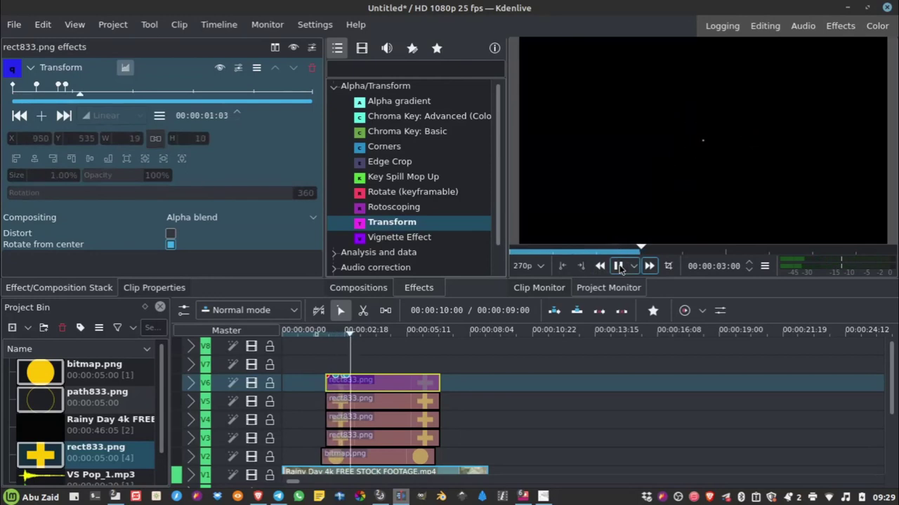
{"action": "left_click", "coordinate": [618, 266]}
Set the V5 cross's size to 3% at its Transform keyframe 00:00:00:19
{"action": "left_click", "coordinate": [406, 402]}
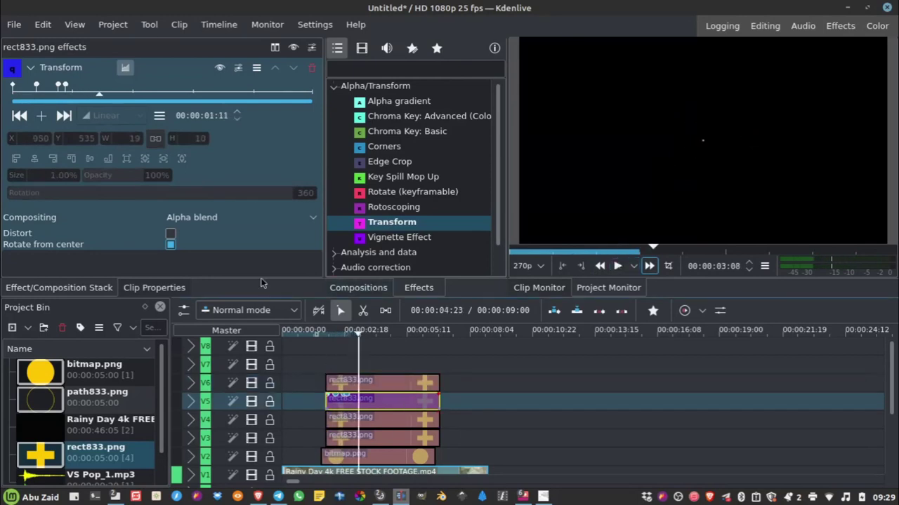
{"action": "left_click", "coordinate": [59, 86]}
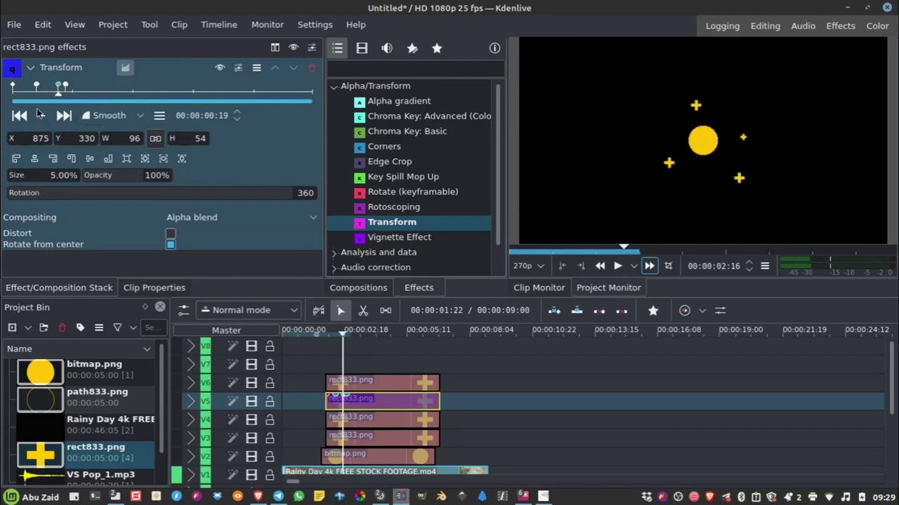
{"action": "left_click", "coordinate": [63, 175]}
{"action": "type", "text": "3"}
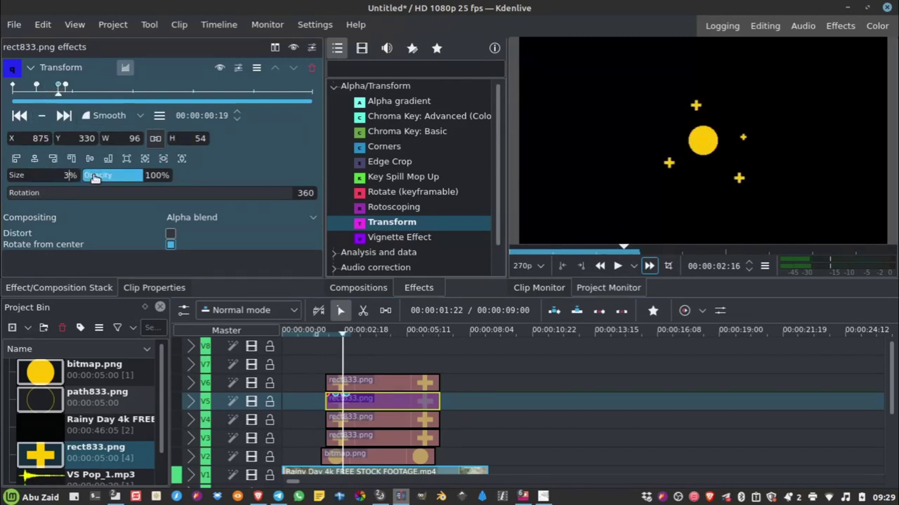
{"action": "key", "text": "Return"}
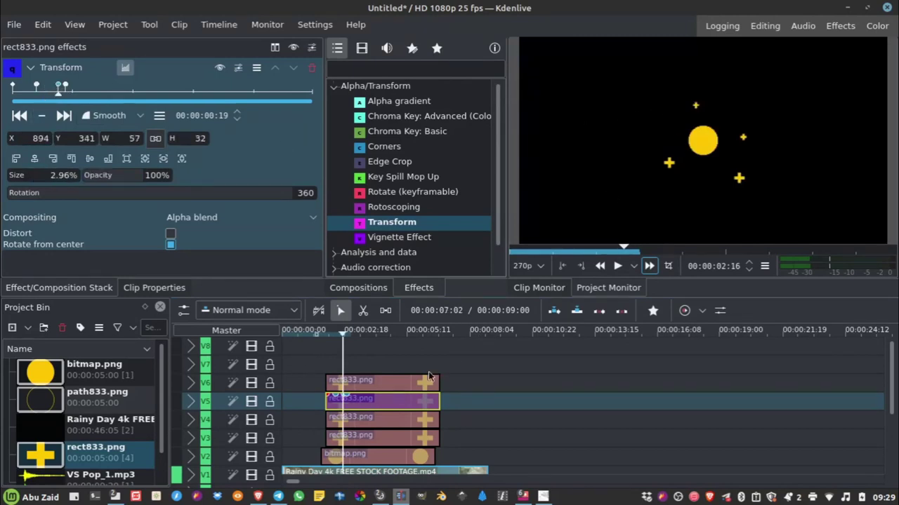
Set the size of the V4 and V3 crosses to 3% at keyframe 00:00:00:19
{"action": "left_click", "coordinate": [381, 419]}
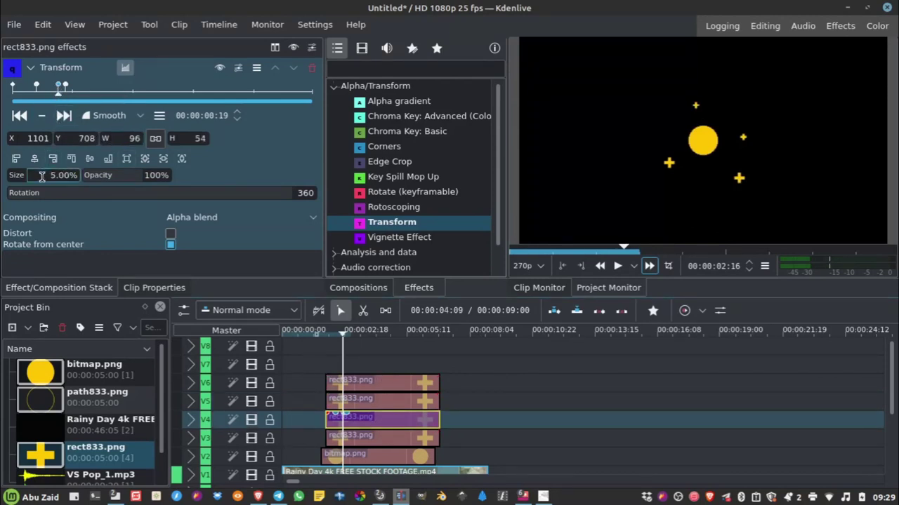
{"action": "left_click", "coordinate": [67, 176]}
{"action": "key", "text": "Return"}
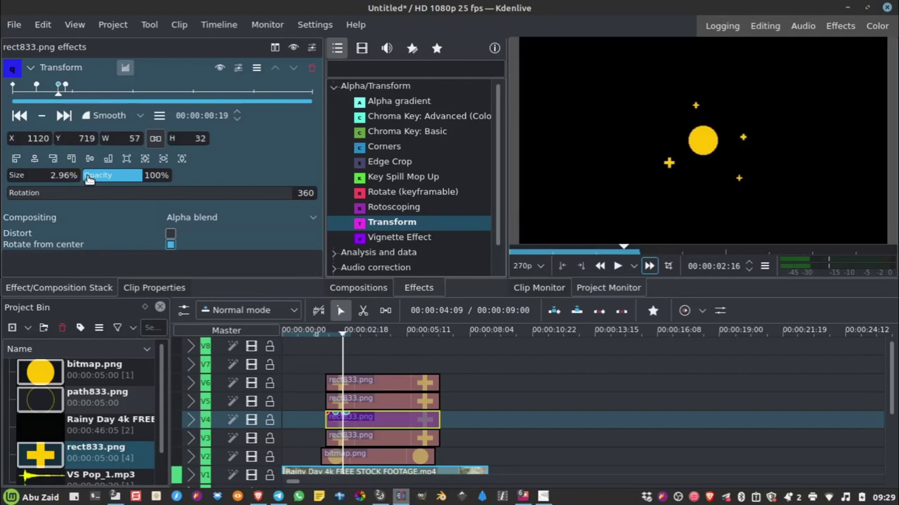
{"action": "left_click", "coordinate": [397, 444]}
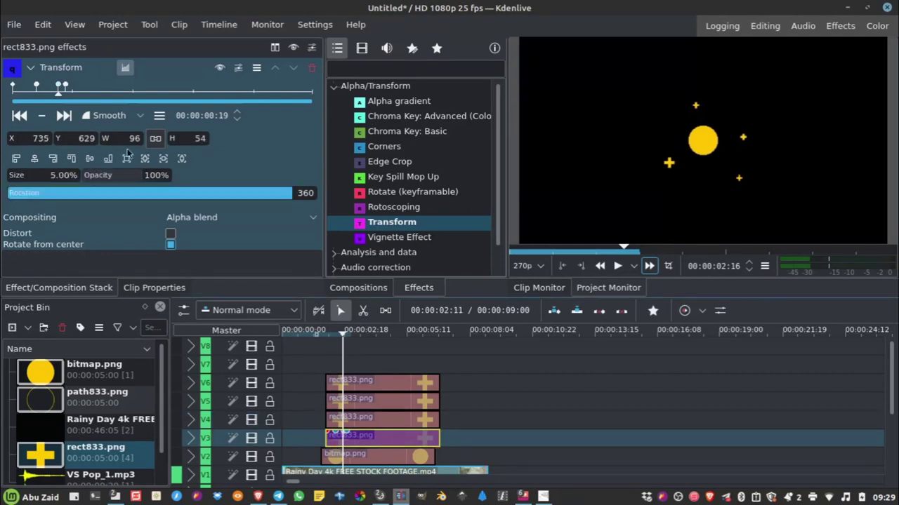
{"action": "left_click", "coordinate": [49, 175]}
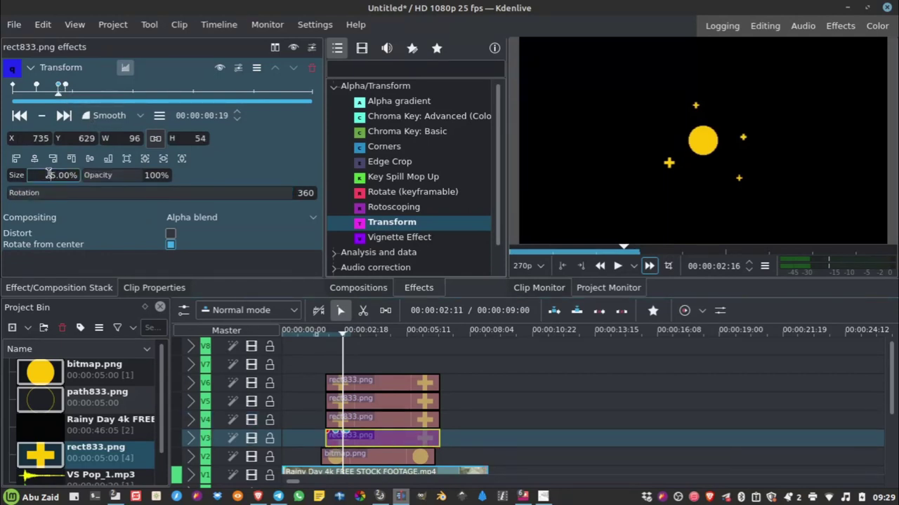
{"action": "type", "text": "3"}
{"action": "key", "text": "Return"}
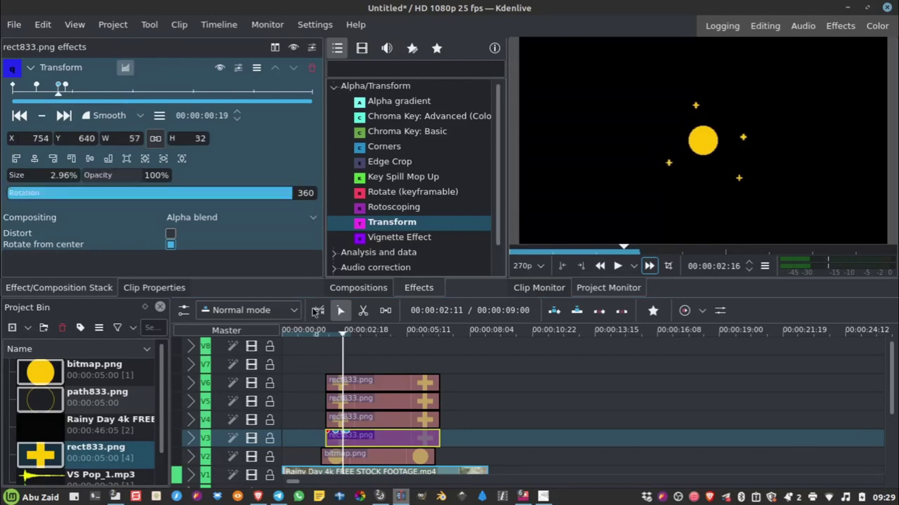
Play back the transition from the start of the timeline to check the crosses shrinking on their return
{"action": "left_click", "coordinate": [312, 332]}
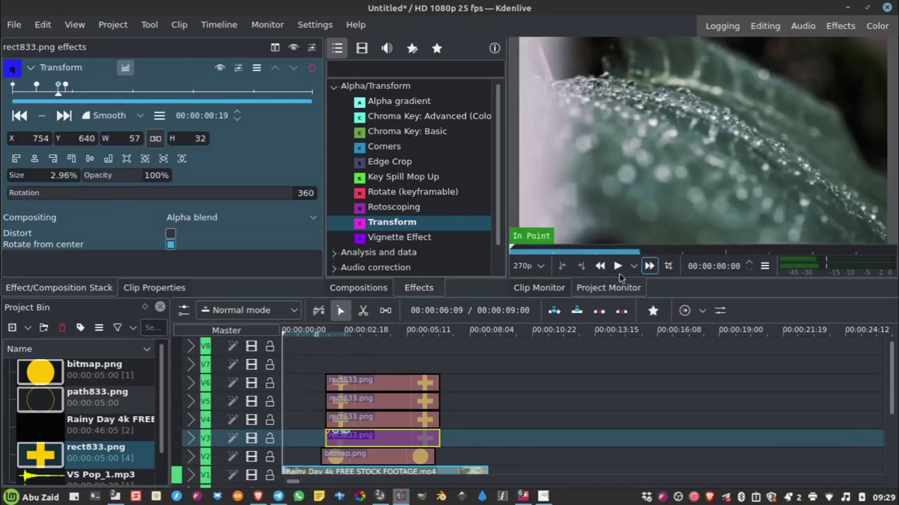
{"action": "left_click", "coordinate": [618, 271]}
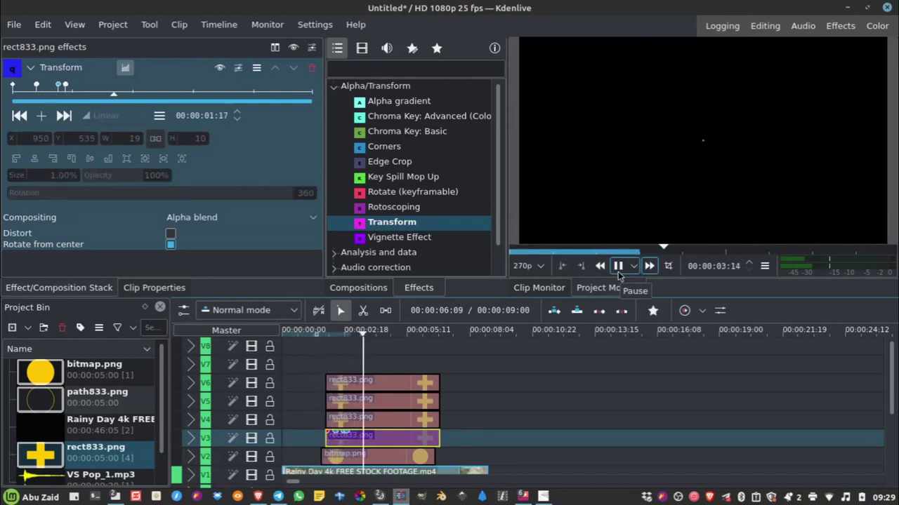
{"action": "left_click", "coordinate": [617, 266]}
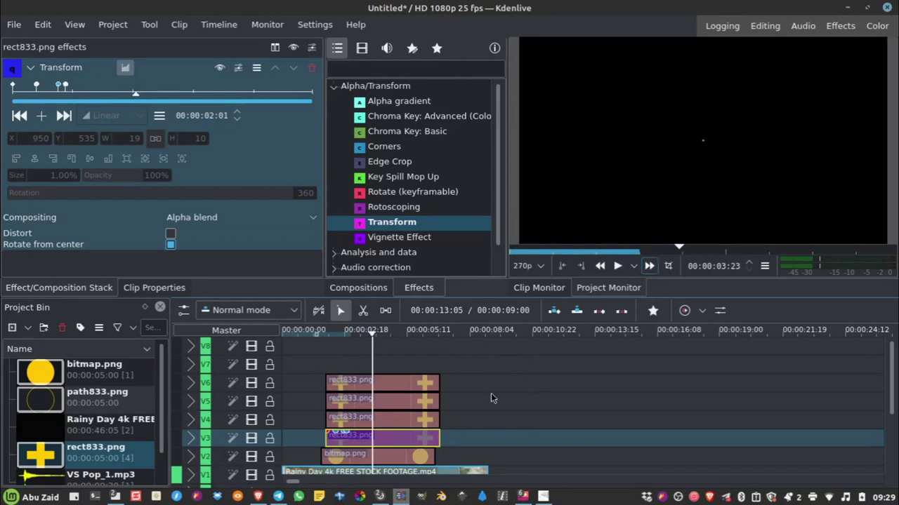
Import VS Pop_2.mp3 from the Pops Pack - Vilkas Sound folder in Music into the Project Bin
{"action": "left_click", "coordinate": [115, 496]}
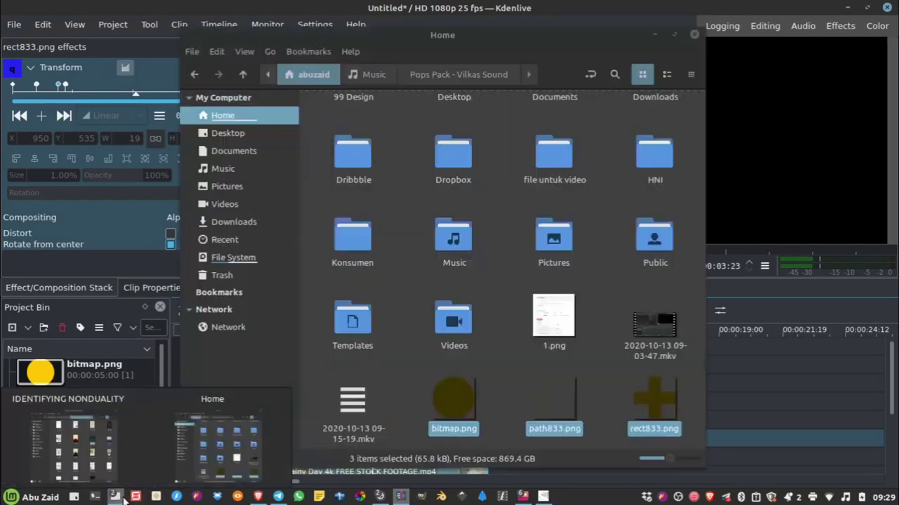
{"action": "left_click", "coordinate": [228, 186]}
{"action": "left_click", "coordinate": [238, 170]}
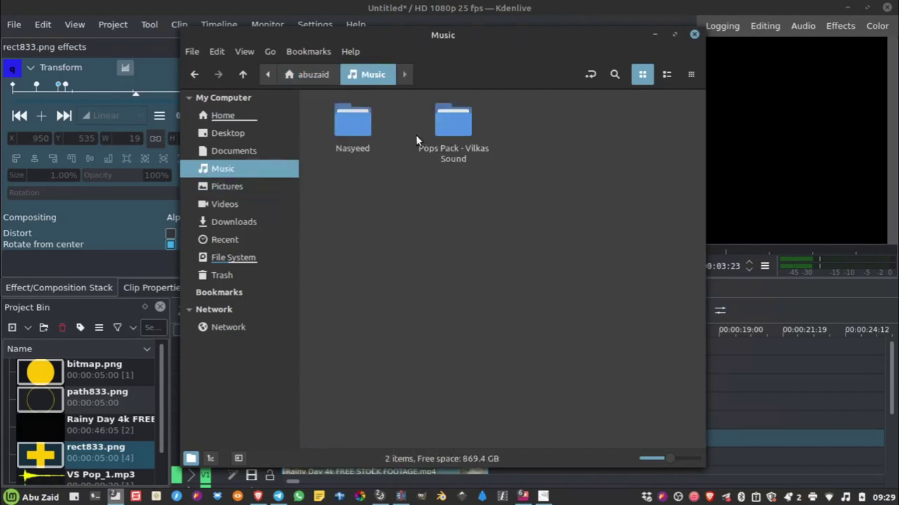
{"action": "double_click", "coordinate": [439, 126]}
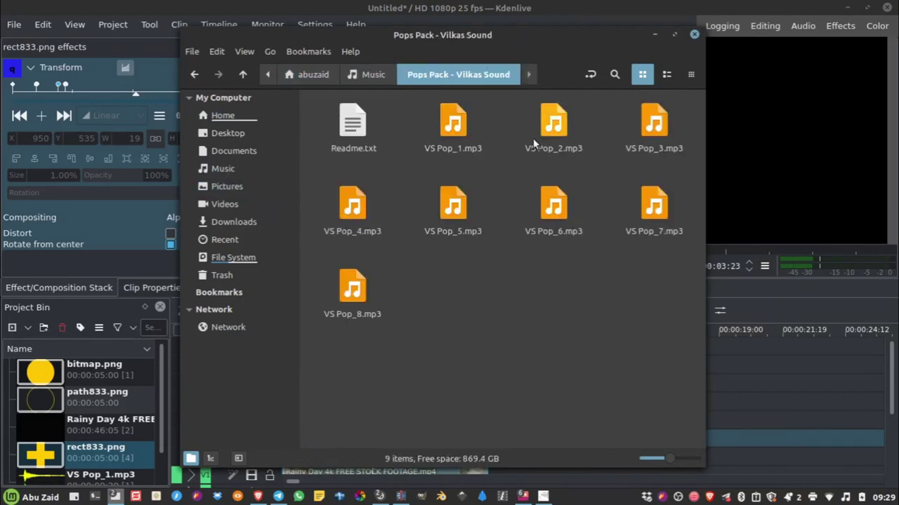
{"action": "left_click_drag", "start_coordinate": [533, 138], "coordinate": [100, 416]}
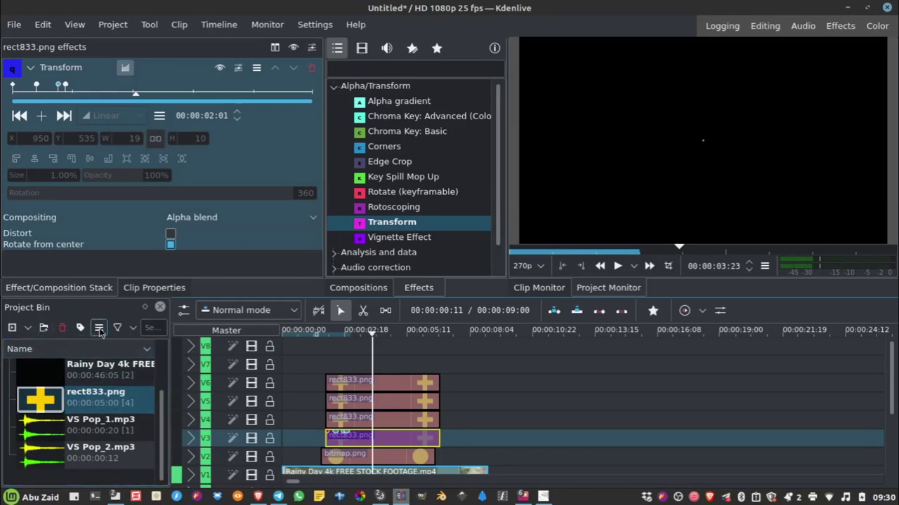
Reduce the Project Bin's thumbnail zoom and switch the bin to Icon View
{"action": "left_click", "coordinate": [99, 328]}
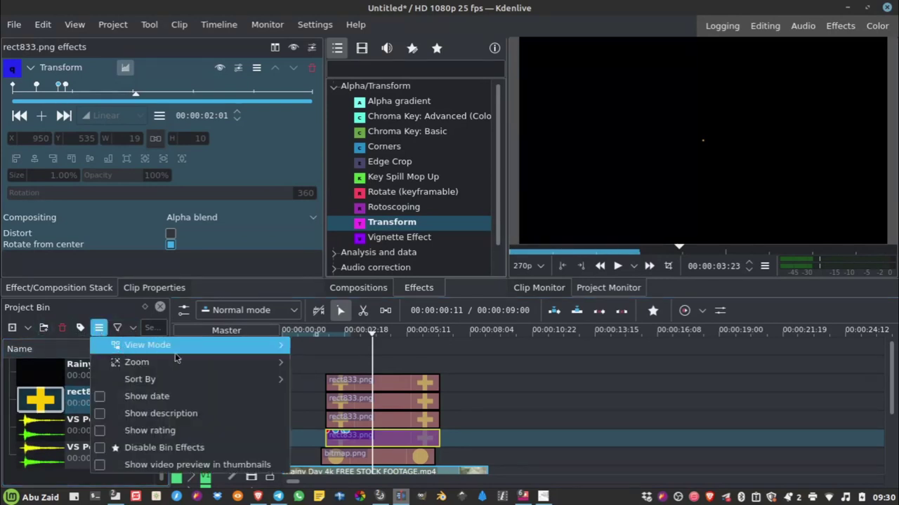
{"action": "mouse_move", "coordinate": [190, 365]}
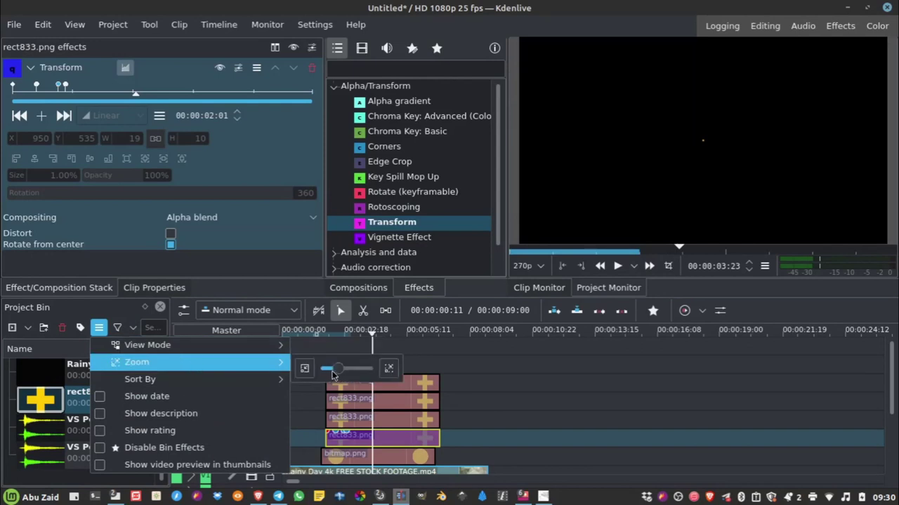
{"action": "left_click", "coordinate": [328, 372]}
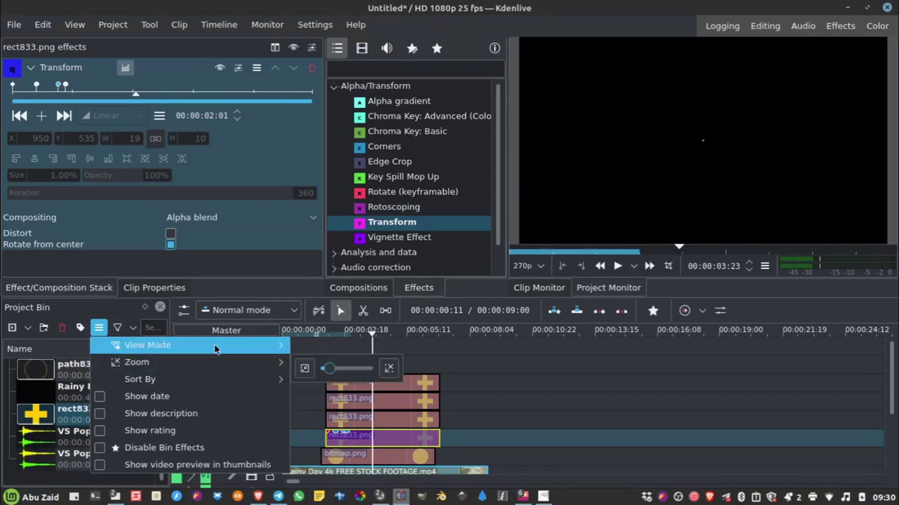
{"action": "mouse_move", "coordinate": [215, 349]}
{"action": "left_click", "coordinate": [321, 368]}
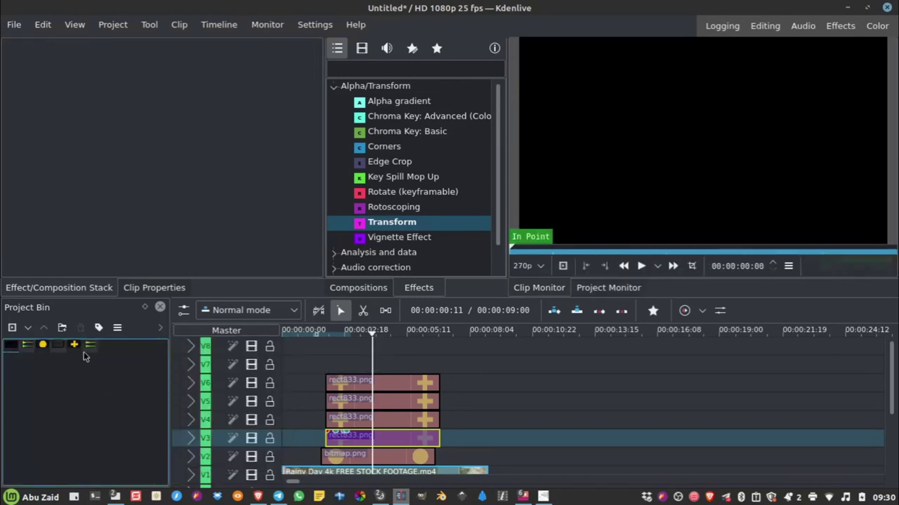
Enlarge the Project Bin's icon thumbnails so the clips are easy to recognise
{"action": "left_click", "coordinate": [119, 328]}
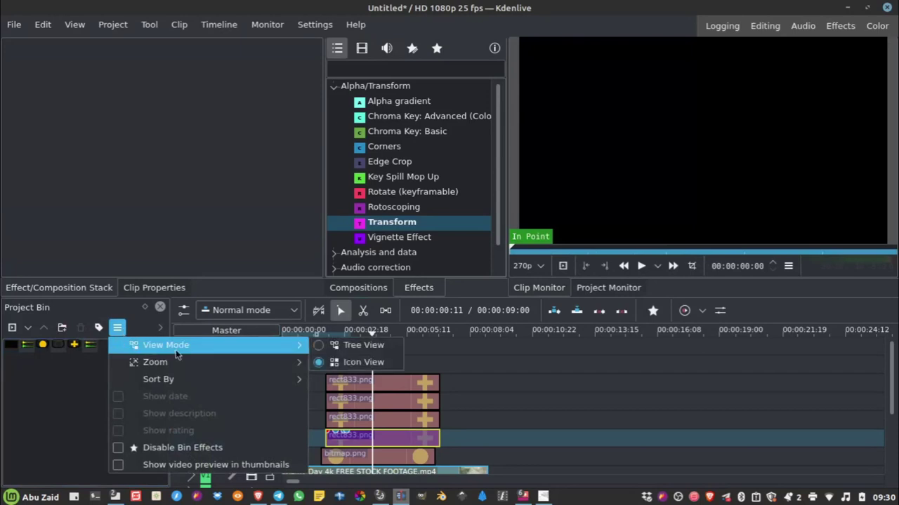
{"action": "mouse_move", "coordinate": [295, 379]}
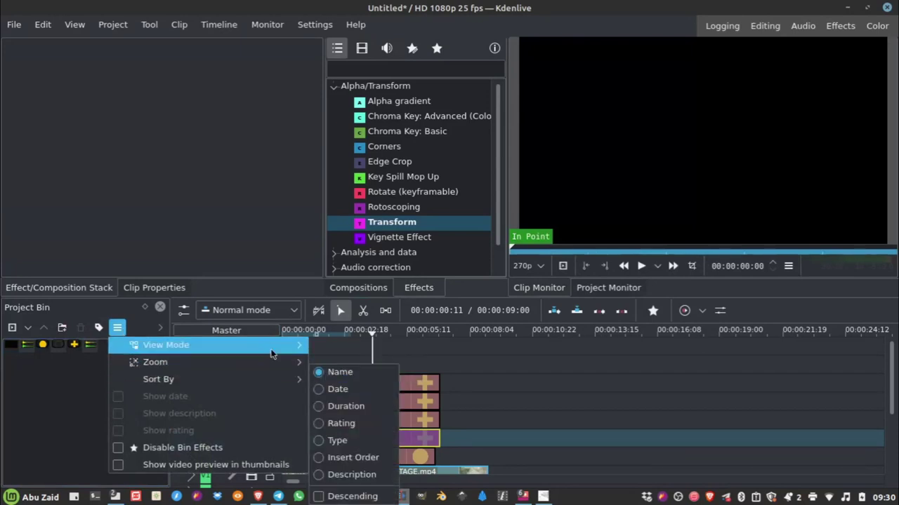
{"action": "mouse_move", "coordinate": [288, 361]}
{"action": "left_click_drag", "start_coordinate": [353, 371], "coordinate": [362, 372]}
{"action": "key", "text": "Escape"}
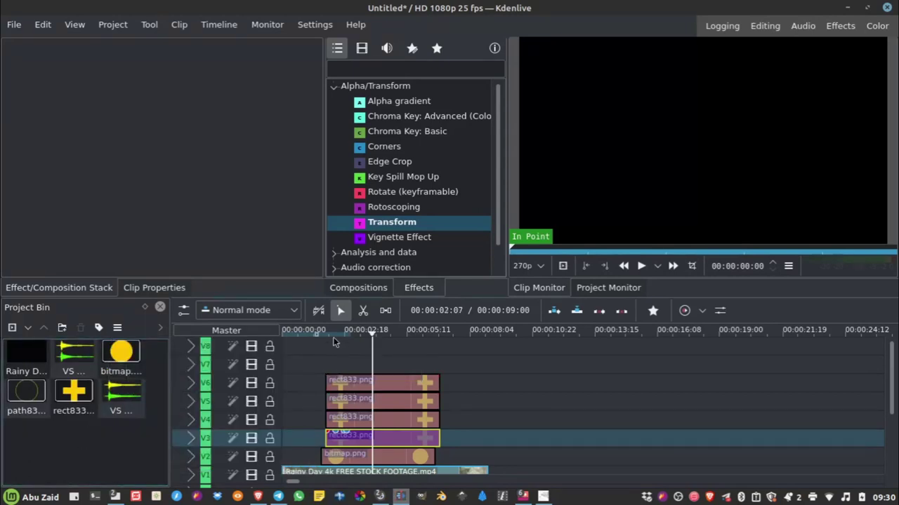
Play back the transition from about 00:00:00:22 until the crosses have moved out around the circle
{"action": "key", "text": "j"}
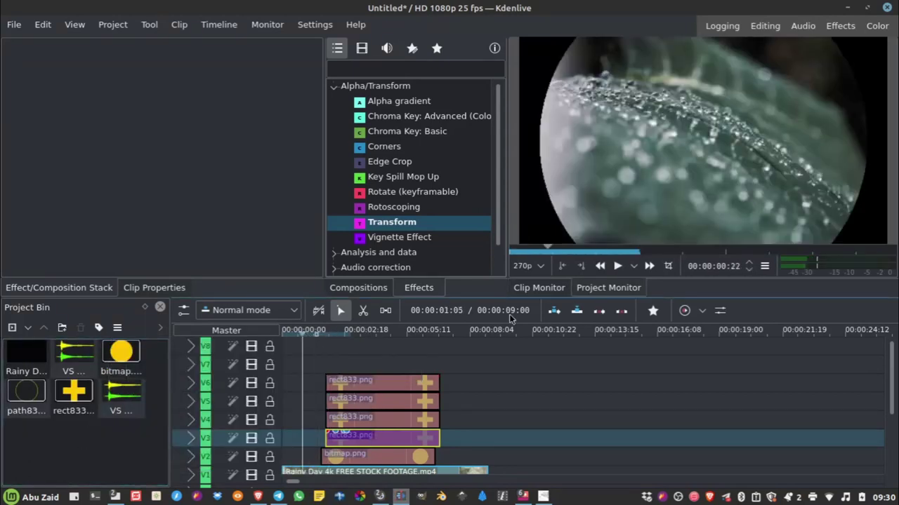
{"action": "left_click", "coordinate": [617, 268]}
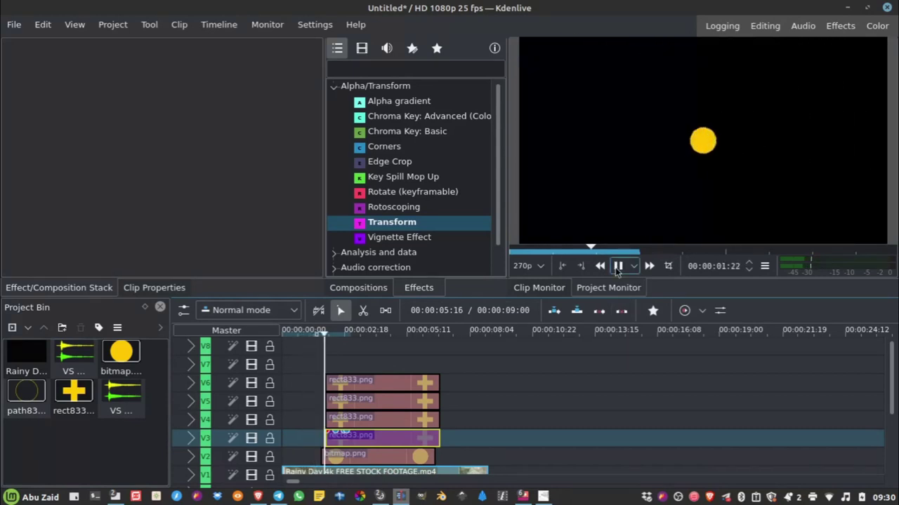
{"action": "key", "text": "k"}
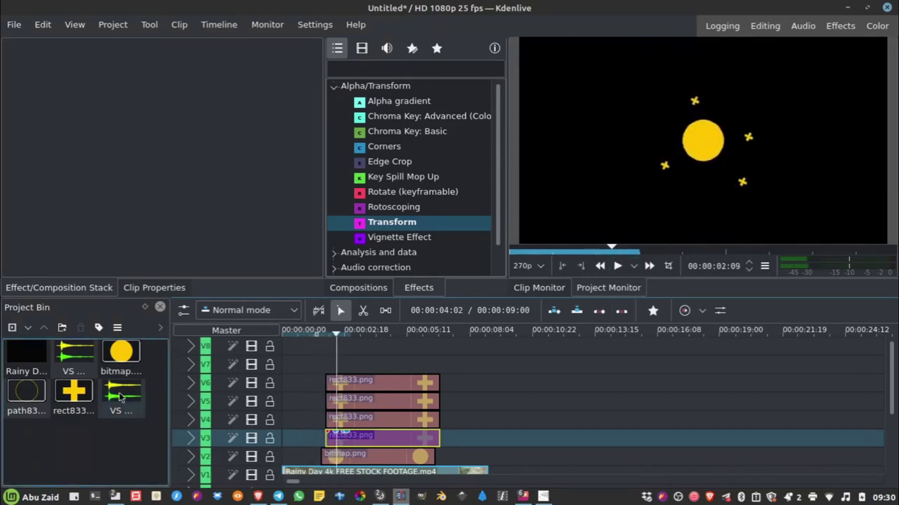
Add a second VS Pop_1.mp3 on track A3 and move it to start just before 00:00:02:22, when the circle shrinks
{"action": "left_click", "coordinate": [121, 397]}
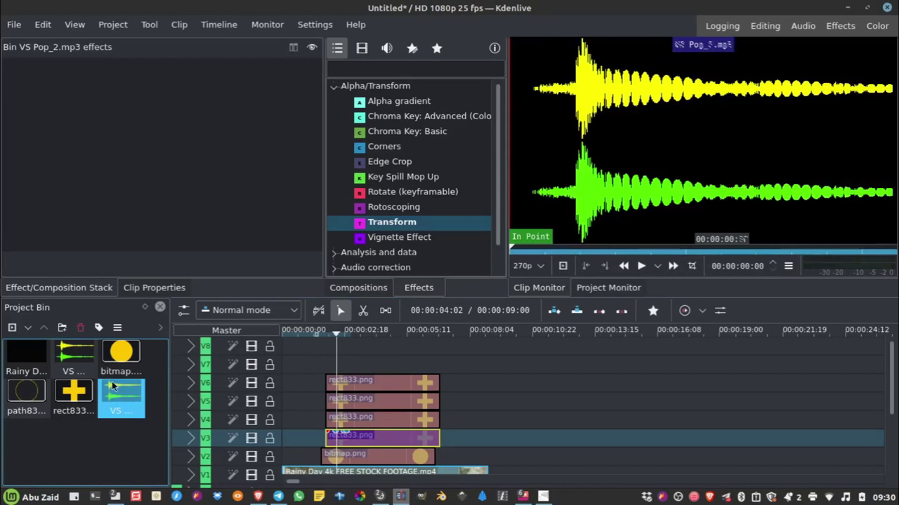
{"action": "left_click", "coordinate": [83, 359]}
{"action": "left_click_drag", "start_coordinate": [83, 359], "coordinate": [361, 410]}
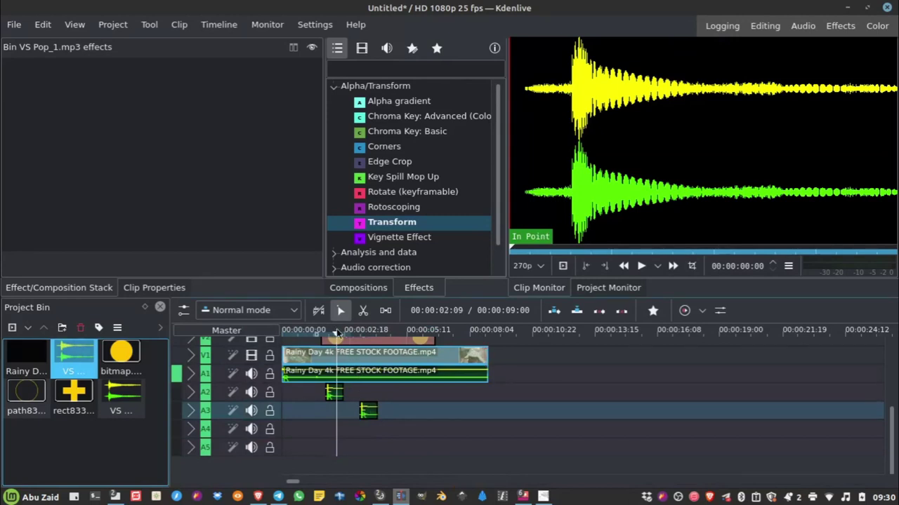
{"action": "mouse_move", "coordinate": [338, 333]}
{"action": "left_mouse_down"}
{"action": "mouse_move", "coordinate": [383, 335]}
{"action": "mouse_move", "coordinate": [314, 335]}
{"action": "mouse_move", "coordinate": [349, 333]}
{"action": "left_mouse_up"}
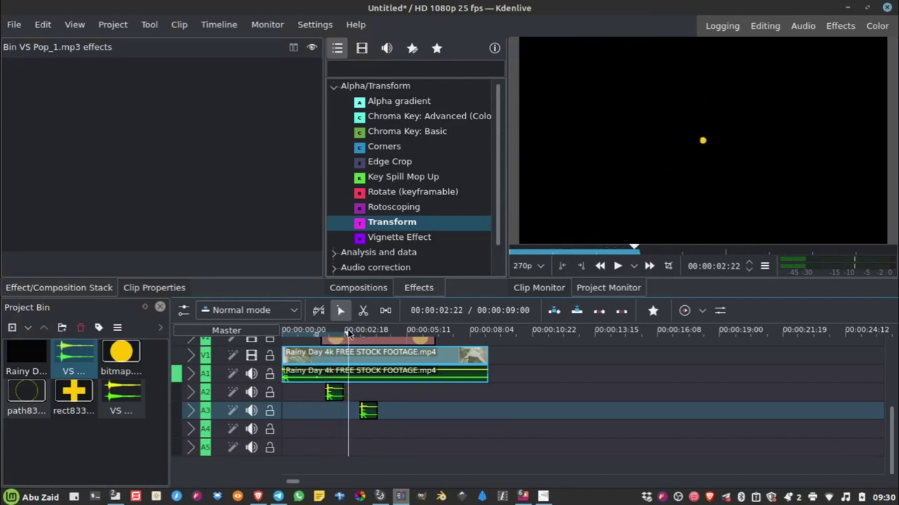
{"action": "left_click_drag", "start_coordinate": [366, 407], "coordinate": [351, 409]}
Play back the transition twice from the start of the timeline to check the timing of the two pop sounds
{"action": "left_click_drag", "start_coordinate": [315, 336], "coordinate": [271, 332]}
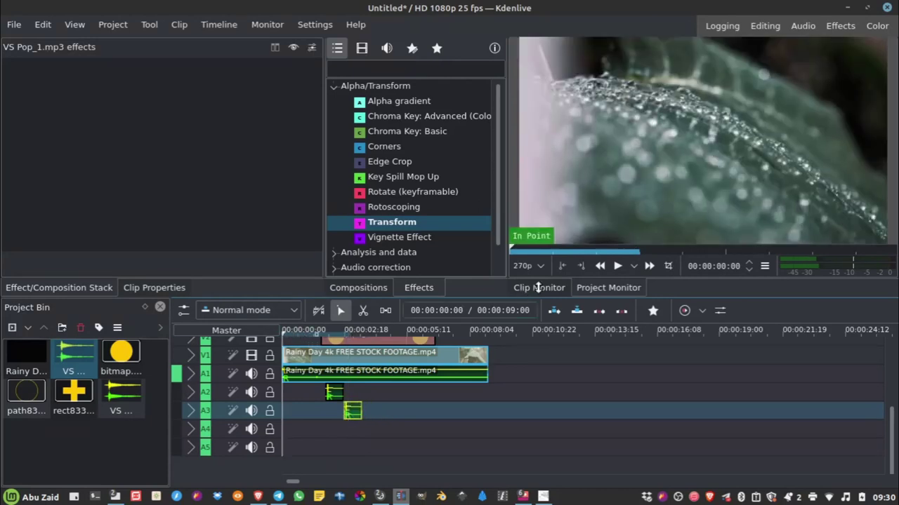
{"action": "left_click", "coordinate": [616, 266]}
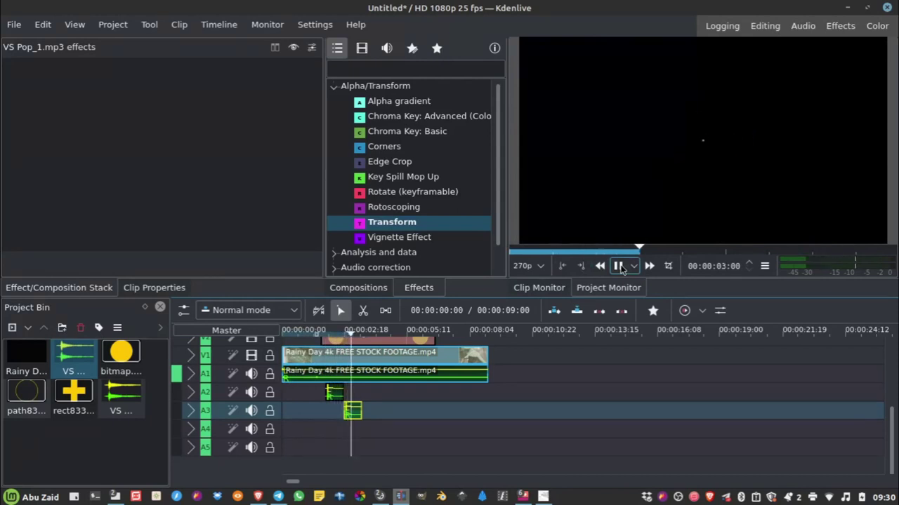
{"action": "left_click", "coordinate": [619, 266]}
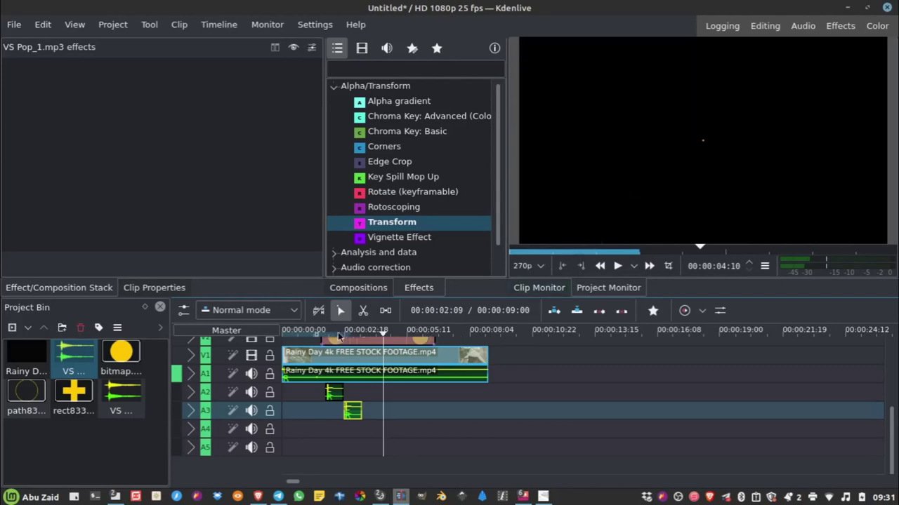
{"action": "left_click_drag", "start_coordinate": [340, 332], "coordinate": [337, 332]}
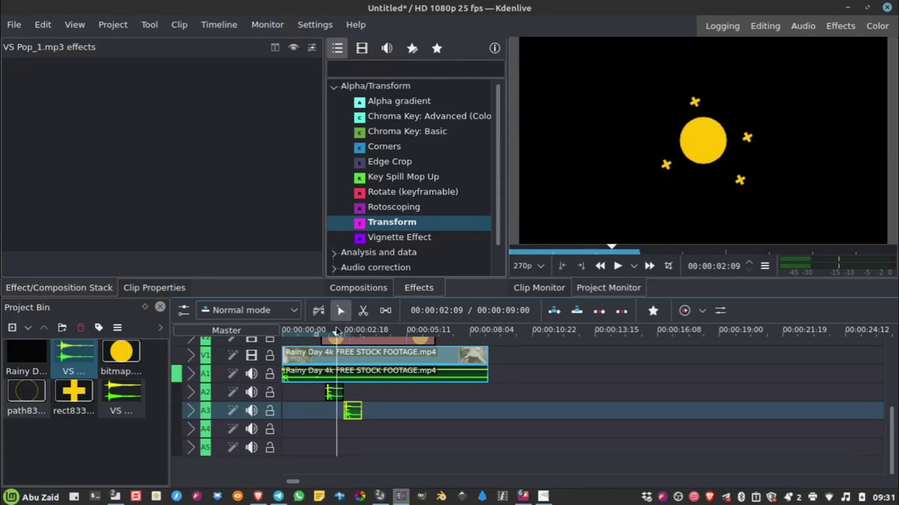
{"action": "left_click", "coordinate": [381, 240]}
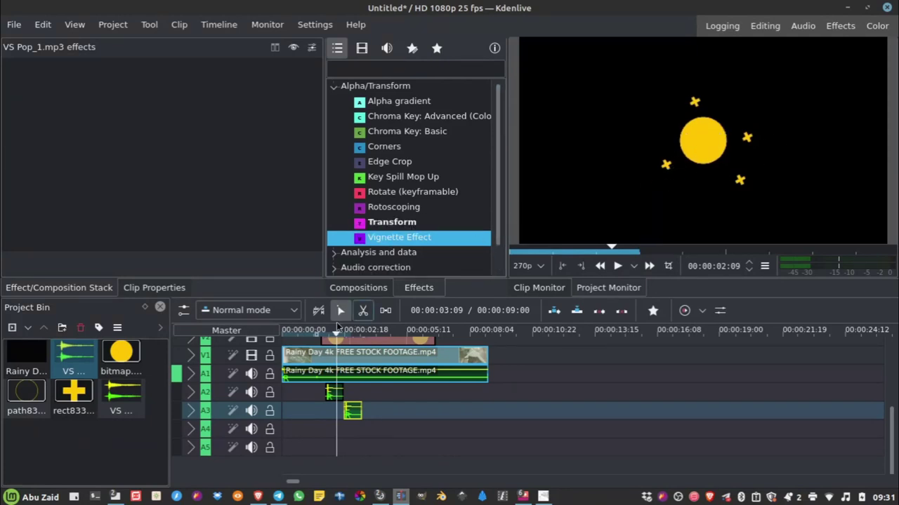
{"action": "left_click_drag", "start_coordinate": [336, 335], "coordinate": [282, 334]}
{"action": "left_click", "coordinate": [613, 265]}
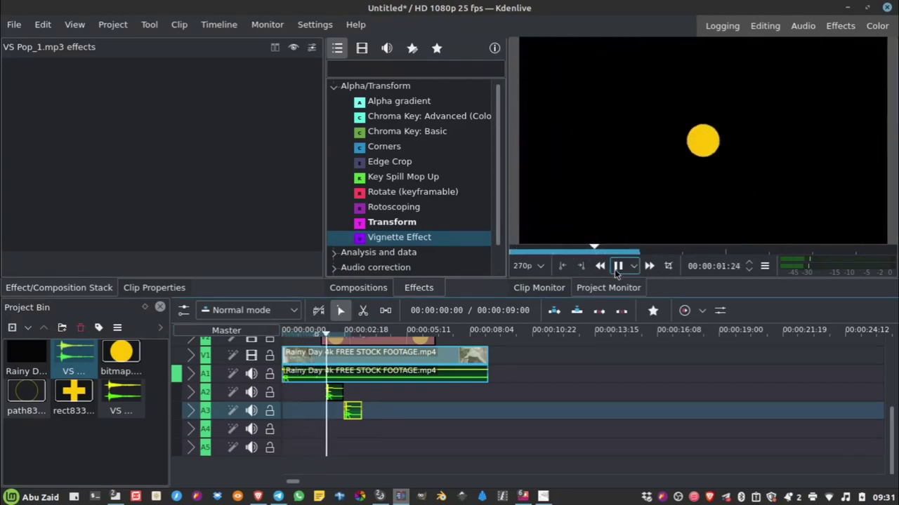
{"action": "left_click", "coordinate": [617, 266]}
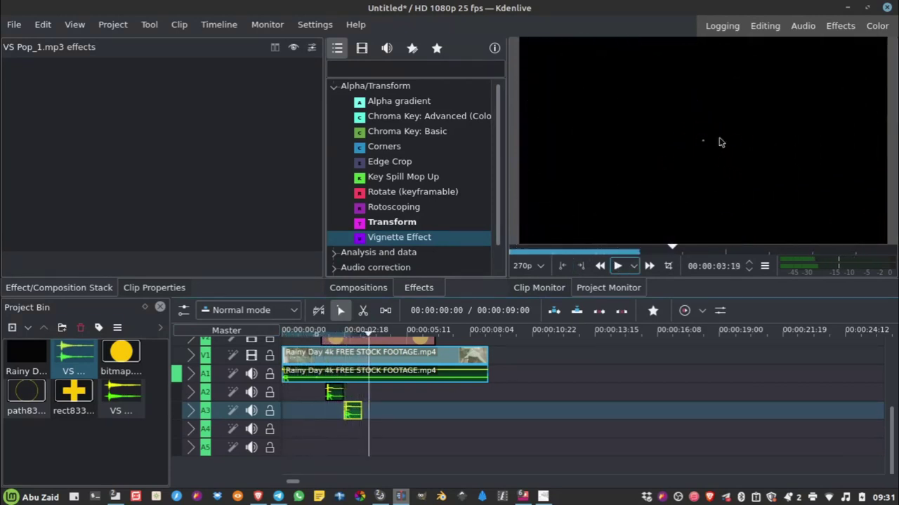
Start a new title clip with the project background shown and enter the channel name in capitals as text near the centre
{"action": "scroll", "coordinate": [894, 431], "scroll_direction": "up", "scroll_amount": 5}
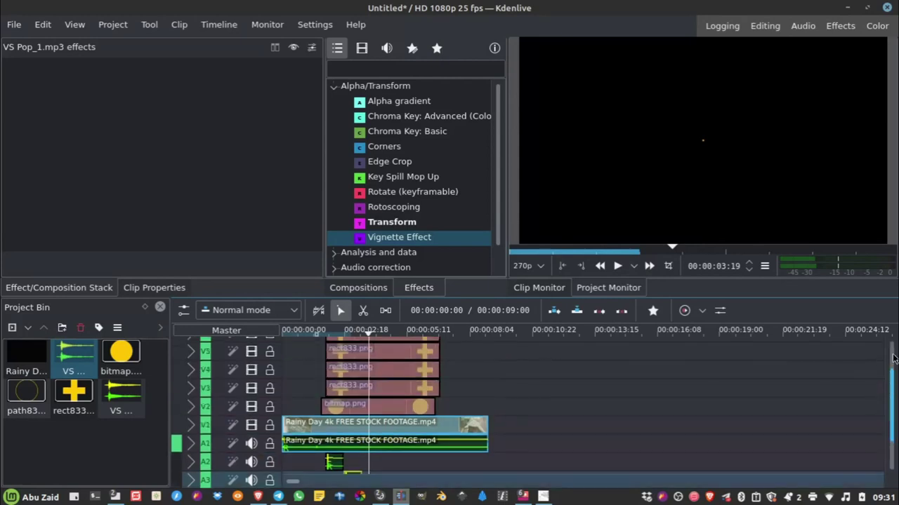
{"action": "left_click", "coordinate": [402, 366]}
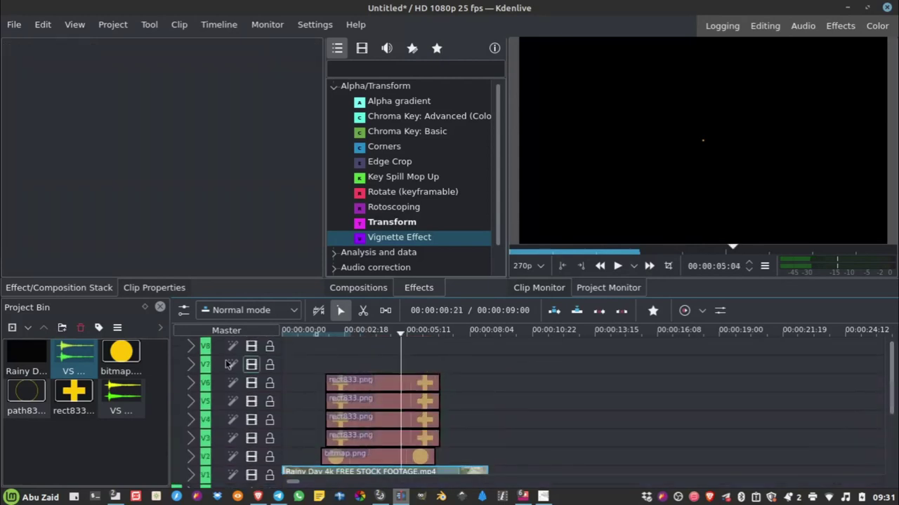
{"action": "left_click", "coordinate": [27, 327]}
{"action": "left_click", "coordinate": [41, 397]}
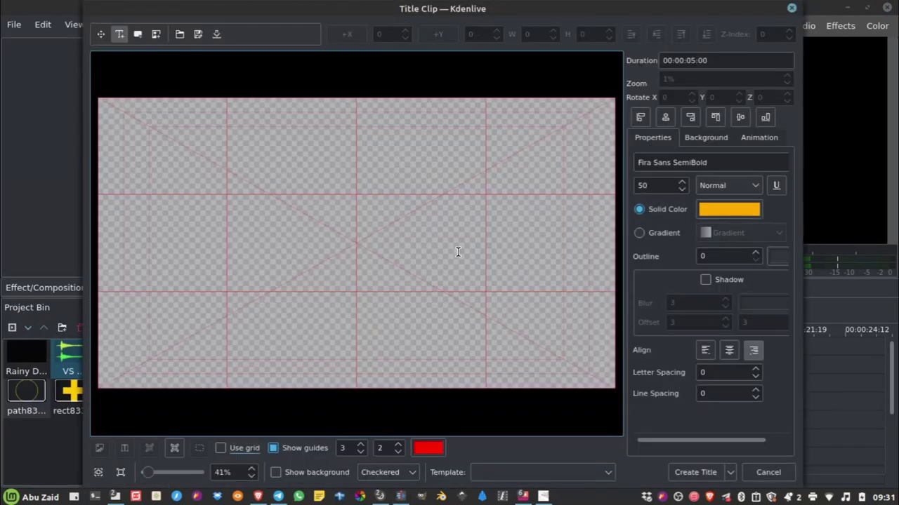
{"action": "left_click", "coordinate": [276, 472]}
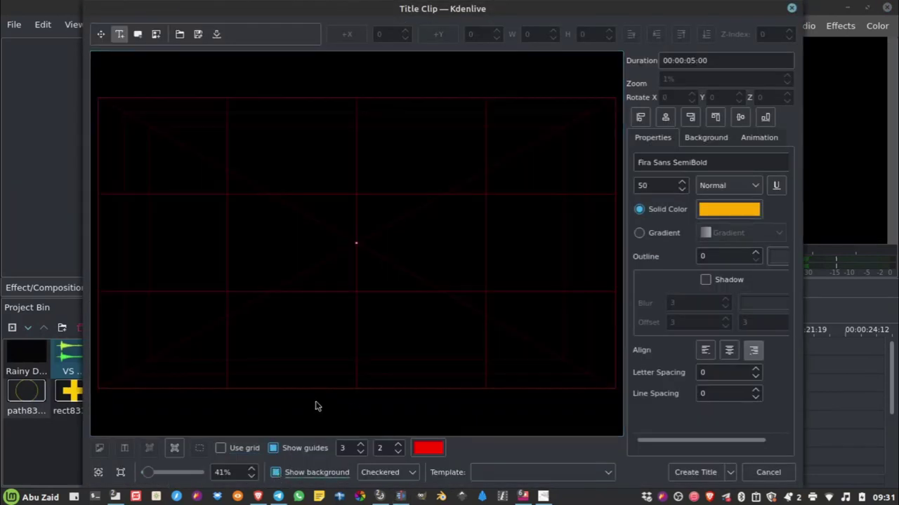
{"action": "left_click", "coordinate": [334, 244]}
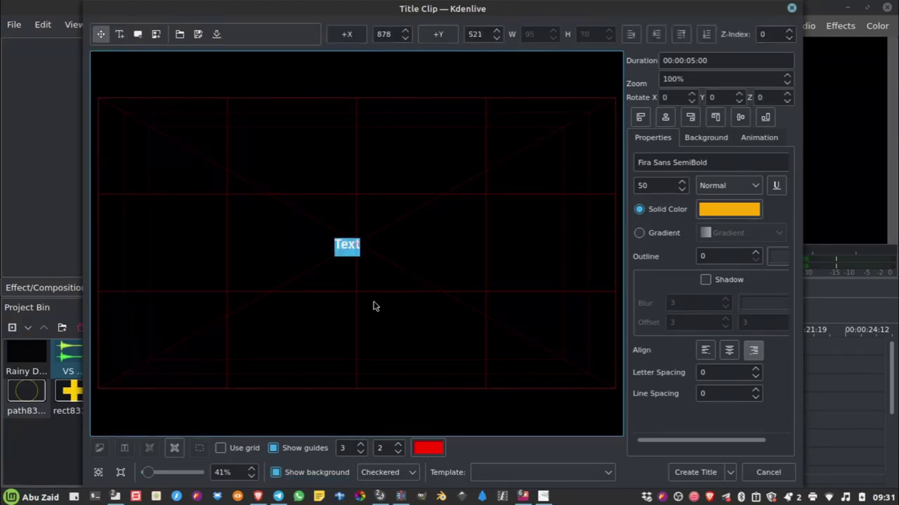
{"action": "type", "text": "ABU"}
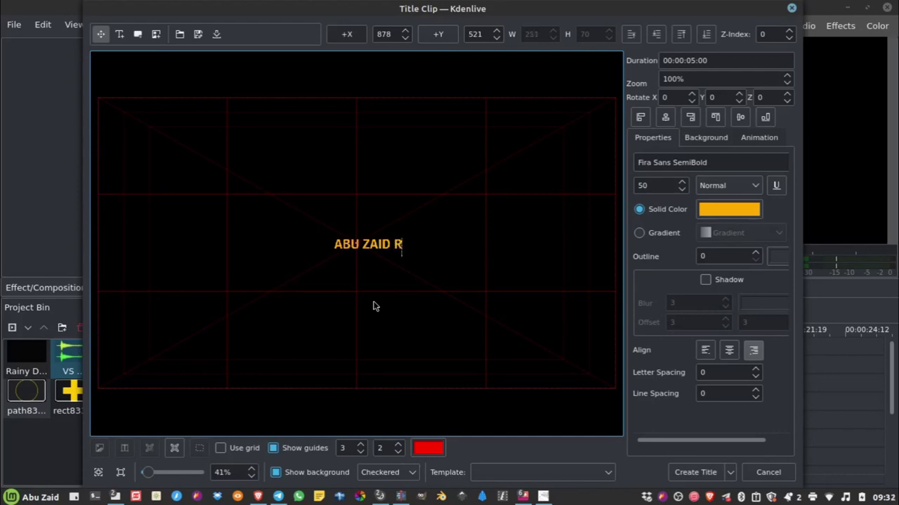
{"action": "type", "text": " ZAID TUTORIAL"}
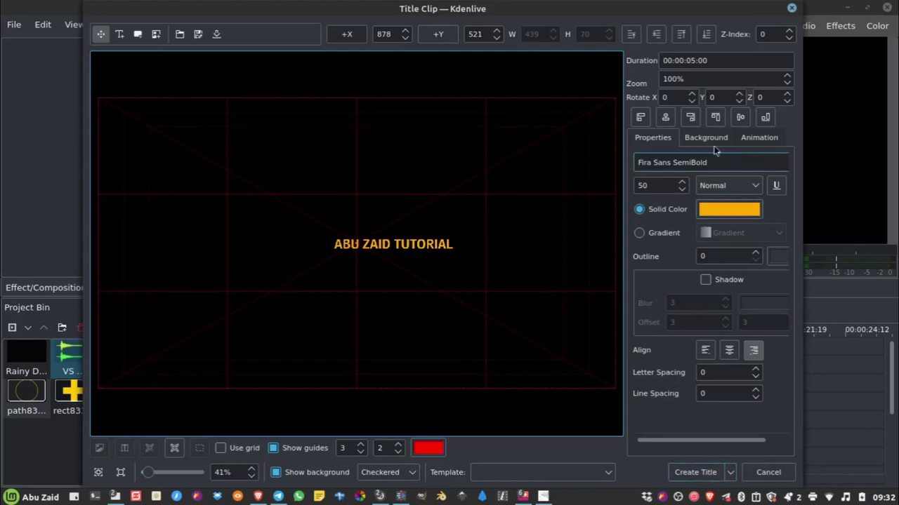
Centre the title text horizontally and vertically in the frame, colour it white and create the title clip
{"action": "left_click", "coordinate": [665, 118]}
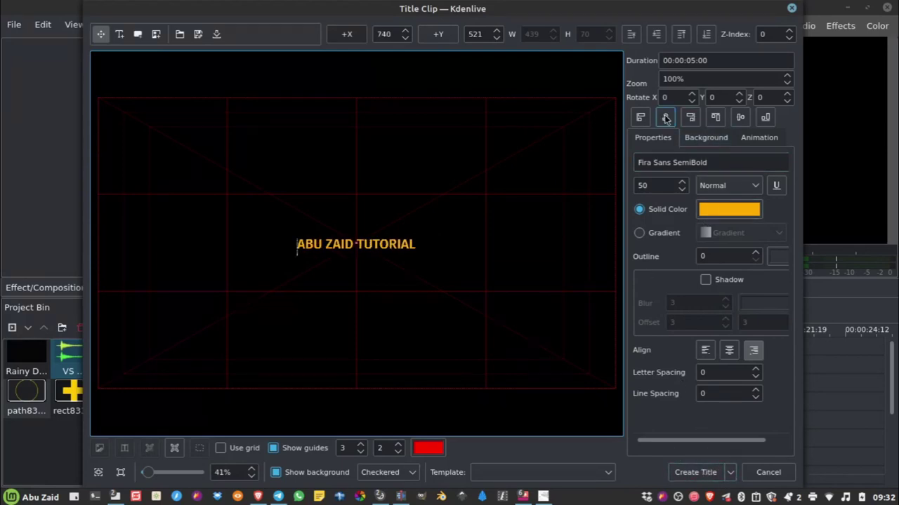
{"action": "left_click", "coordinate": [738, 118]}
{"action": "key", "text": "ctrl+a"}
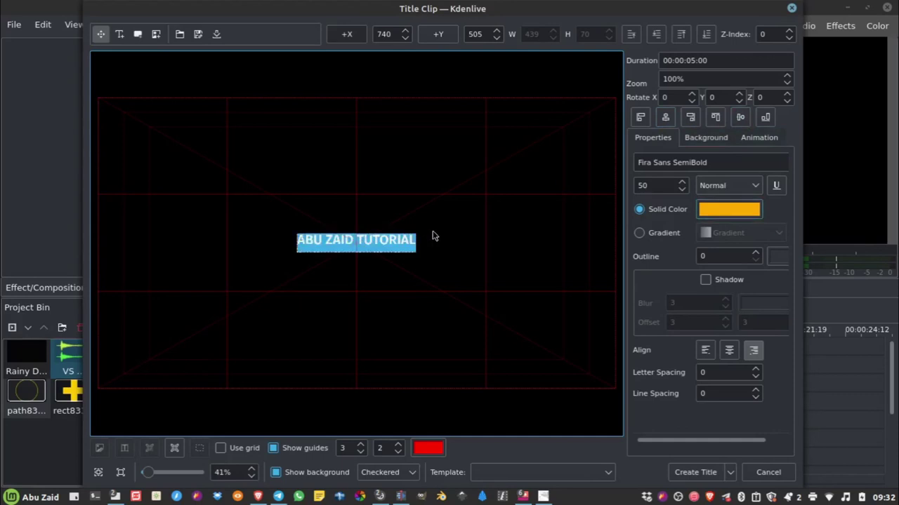
{"action": "left_click", "coordinate": [719, 210]}
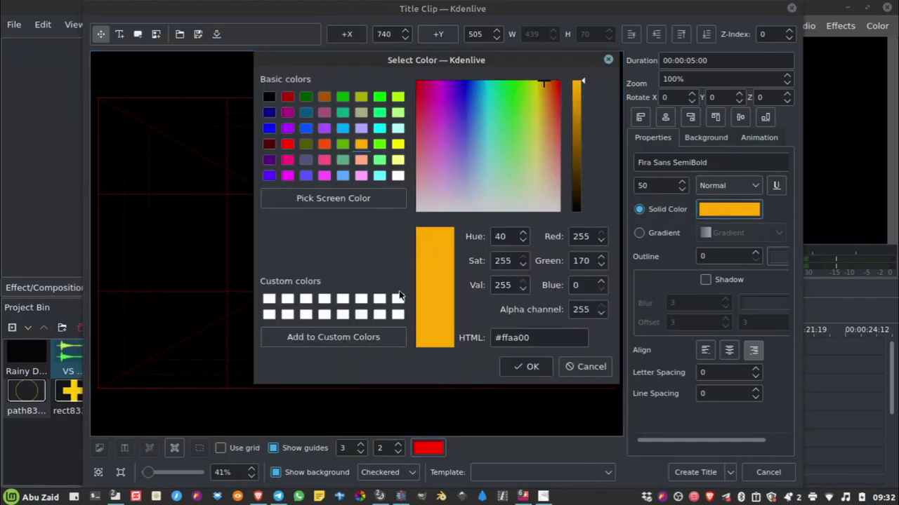
{"action": "left_click", "coordinate": [398, 299]}
{"action": "left_click", "coordinate": [525, 367]}
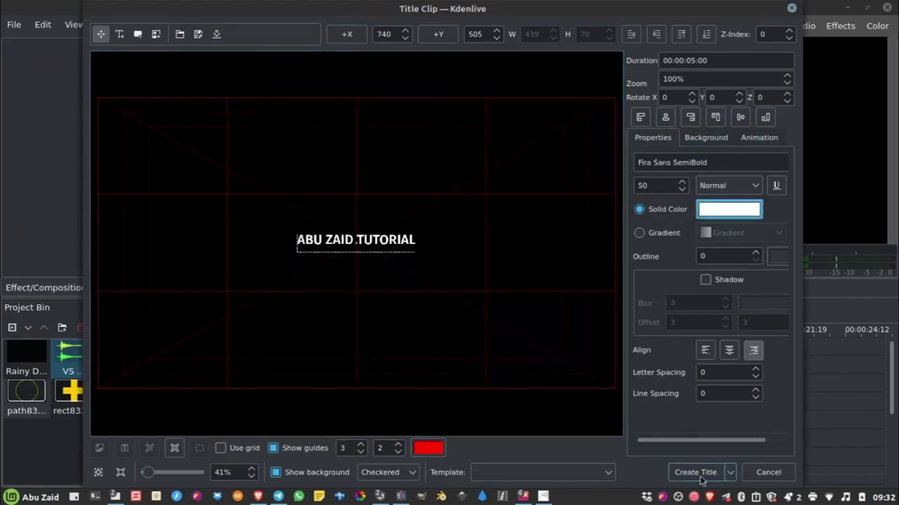
{"action": "left_click", "coordinate": [695, 473]}
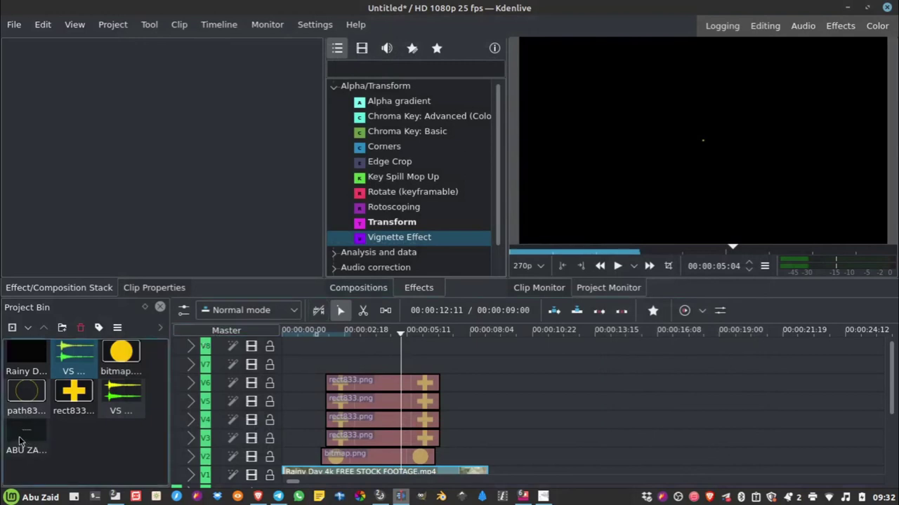
Place the title clip on track V7 starting at 00:00:03:08, after the circle has shrunk, and play that part back
{"action": "left_click_drag", "start_coordinate": [20, 443], "coordinate": [414, 363]}
{"action": "left_click_drag", "start_coordinate": [388, 332], "coordinate": [352, 337]}
{"action": "left_click_drag", "start_coordinate": [483, 363], "coordinate": [426, 364]}
{"action": "left_click_drag", "start_coordinate": [335, 337], "coordinate": [360, 334]}
{"action": "left_click_drag", "start_coordinate": [378, 364], "coordinate": [395, 364]}
{"action": "left_click", "coordinate": [339, 333]}
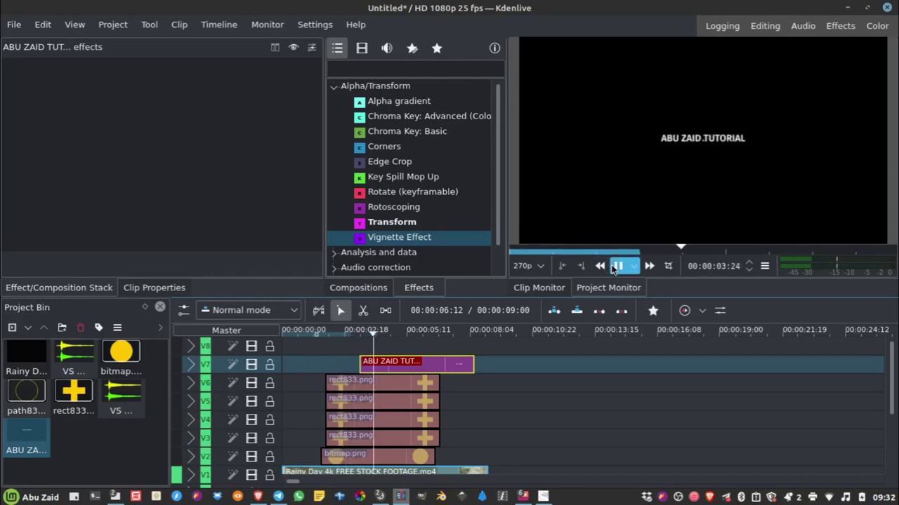
{"action": "left_click", "coordinate": [617, 266]}
Add a Transform effect to the title clip on V7 and set its size to 1% at the first keyframe
{"action": "scroll", "coordinate": [388, 361], "scroll_direction": "up", "scroll_amount": 4, "text": "ctrl"}
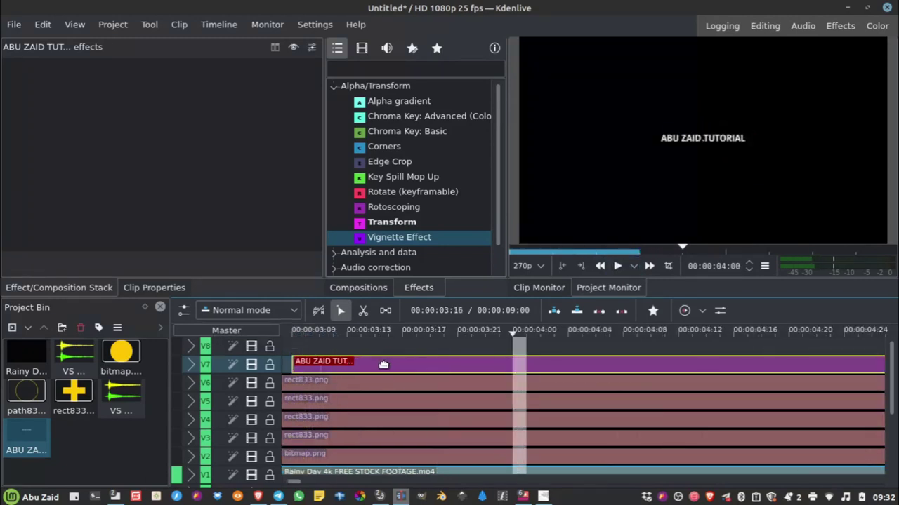
{"action": "scroll", "coordinate": [414, 372], "scroll_direction": "down", "scroll_amount": 3, "text": "ctrl"}
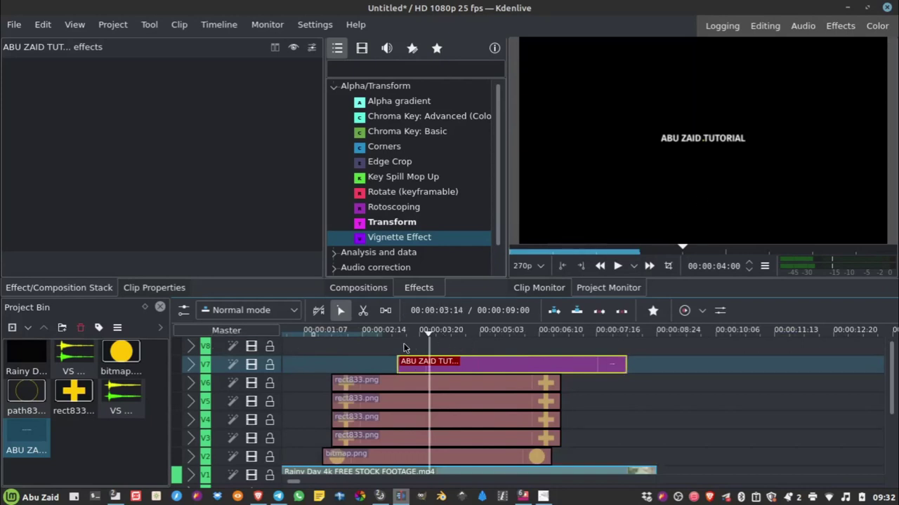
{"action": "left_click", "coordinate": [397, 239]}
{"action": "left_click", "coordinate": [375, 225]}
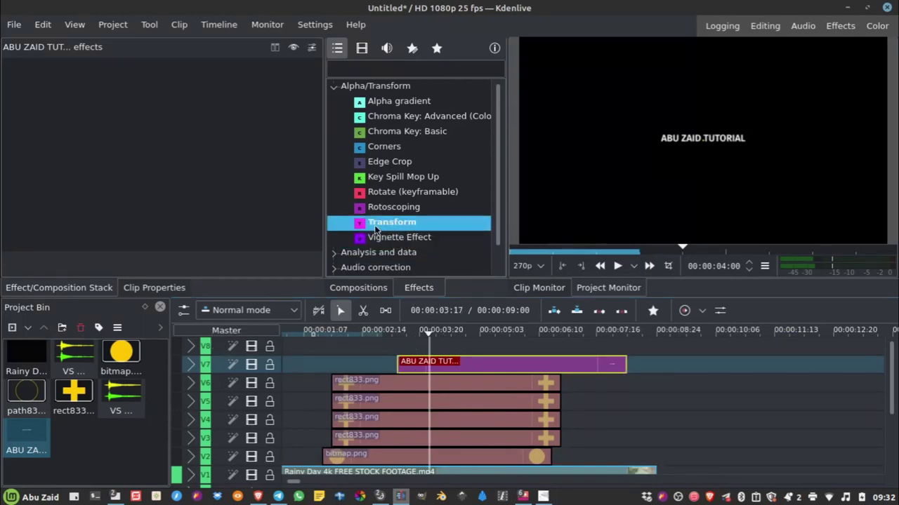
{"action": "left_click_drag", "start_coordinate": [386, 222], "coordinate": [443, 363]}
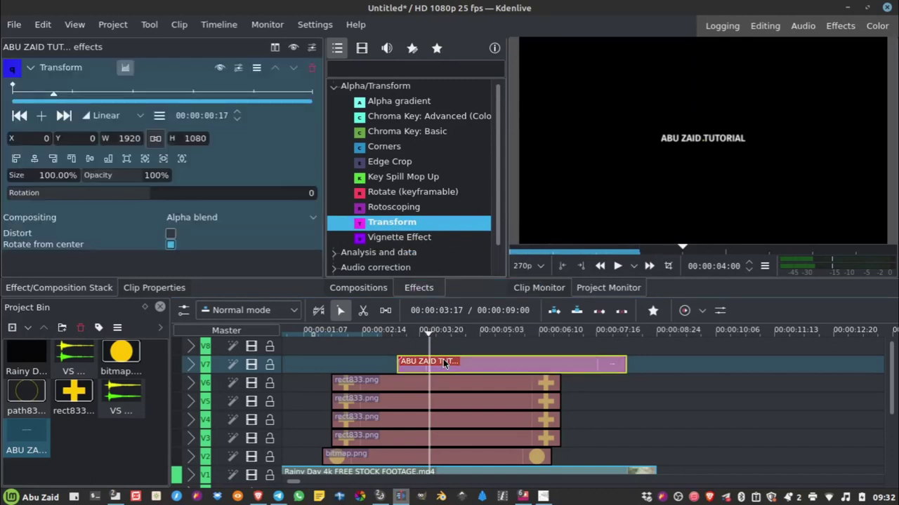
{"action": "left_click_drag", "start_coordinate": [52, 96], "coordinate": [12, 90]}
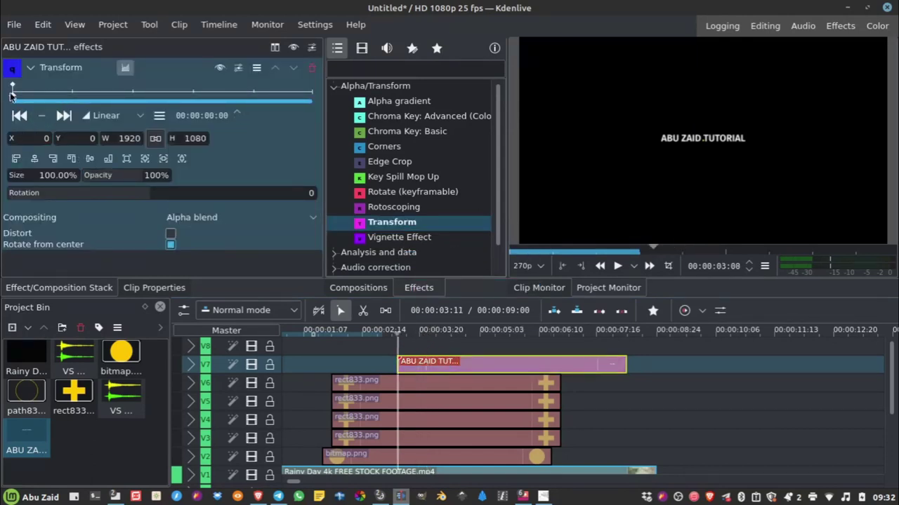
{"action": "left_click", "coordinate": [36, 175]}
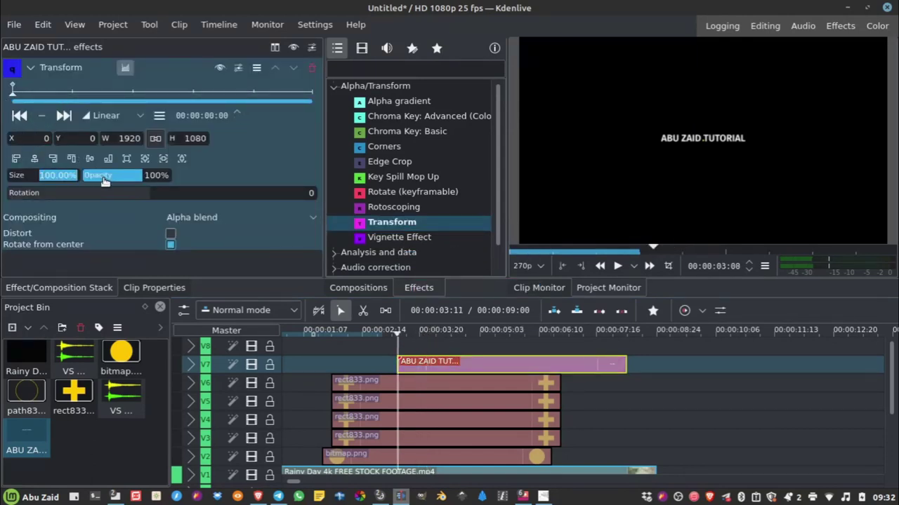
{"action": "type", "text": "1"}
{"action": "key", "text": "Return"}
Add a Transform keyframe at 00:00:00:19 of the title clip with the size set to 80%
{"action": "left_click", "coordinate": [58, 90]}
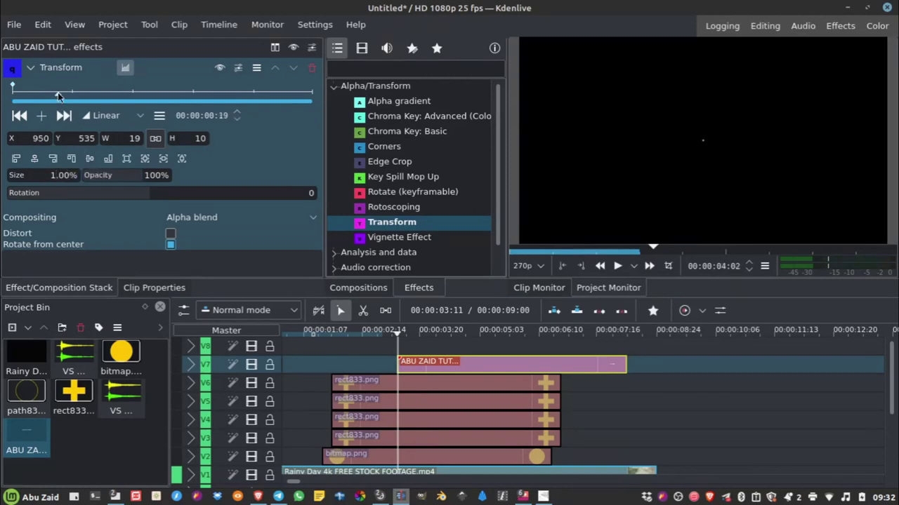
{"action": "left_click", "coordinate": [41, 115]}
{"action": "left_click", "coordinate": [78, 175]}
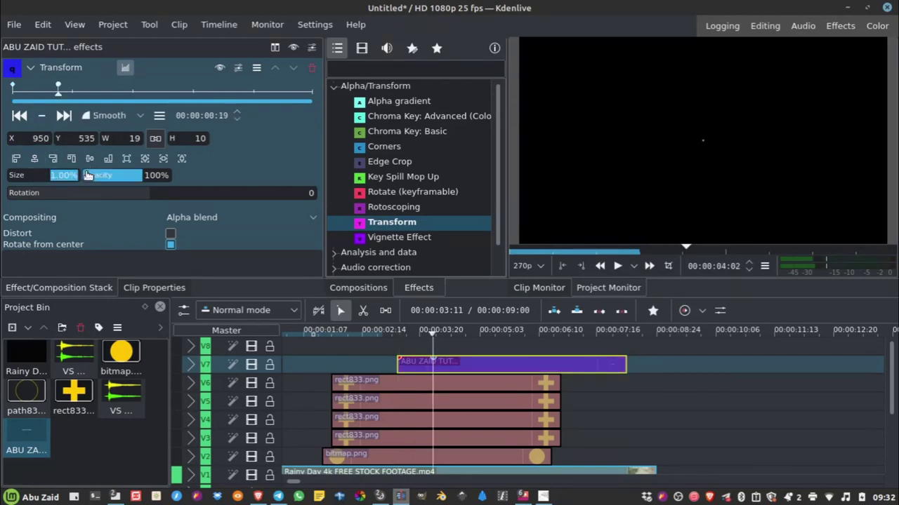
{"action": "type", "text": "80"}
{"action": "key", "text": "Return"}
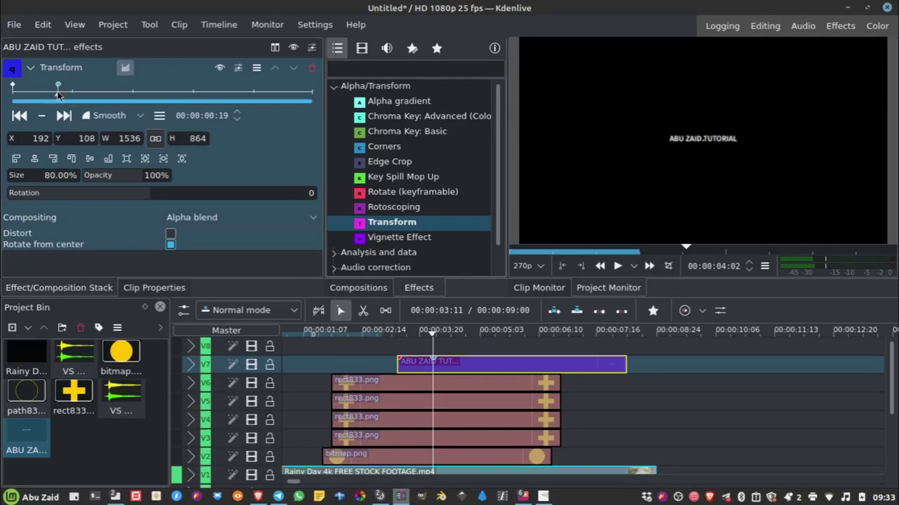
Add another Transform keyframe at 00:00:00:22 of the title clip and set its size to 60%
{"action": "left_click_drag", "start_coordinate": [60, 95], "coordinate": [64, 95]}
{"action": "left_click", "coordinate": [42, 115]}
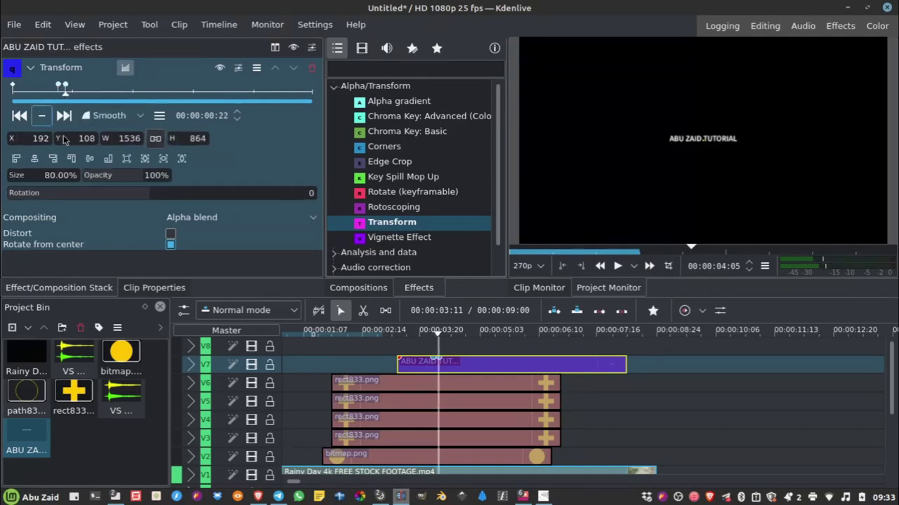
{"action": "double_click", "coordinate": [71, 175]}
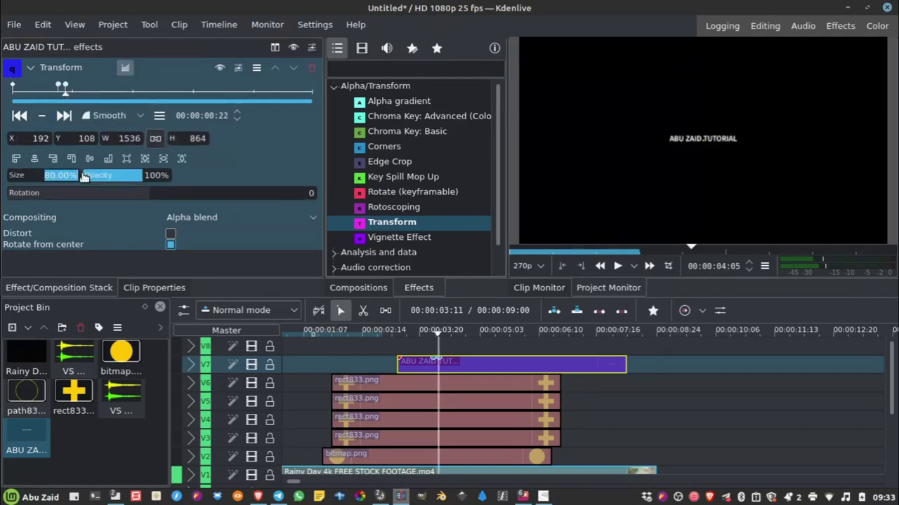
{"action": "type", "text": "60"}
{"action": "key", "text": "Return"}
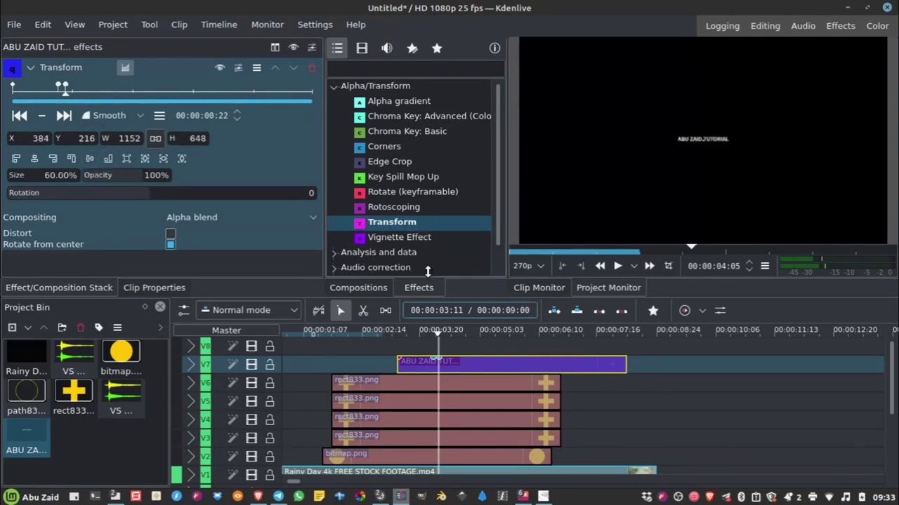
Play back the title's size animation and return the playhead to 00:00:04:01 to examine how the text scales
{"action": "key", "text": "Left"}
{"action": "key", "text": "Left"}
{"action": "key", "text": "Left"}
{"action": "key", "text": "Left"}
{"action": "key", "text": "Left"}
{"action": "key", "text": "Left"}
{"action": "key", "text": "Left"}
{"action": "key", "text": "Left"}
{"action": "key", "text": "Left"}
{"action": "key", "text": "Left"}
{"action": "key", "text": "Left"}
{"action": "key", "text": "Left"}
{"action": "key", "text": "Left"}
{"action": "key", "text": "Left"}
{"action": "key", "text": "Left"}
{"action": "key", "text": "Left"}
{"action": "key", "text": "Left"}
{"action": "key", "text": "Left"}
{"action": "key", "text": "Left"}
{"action": "key", "text": "Left"}
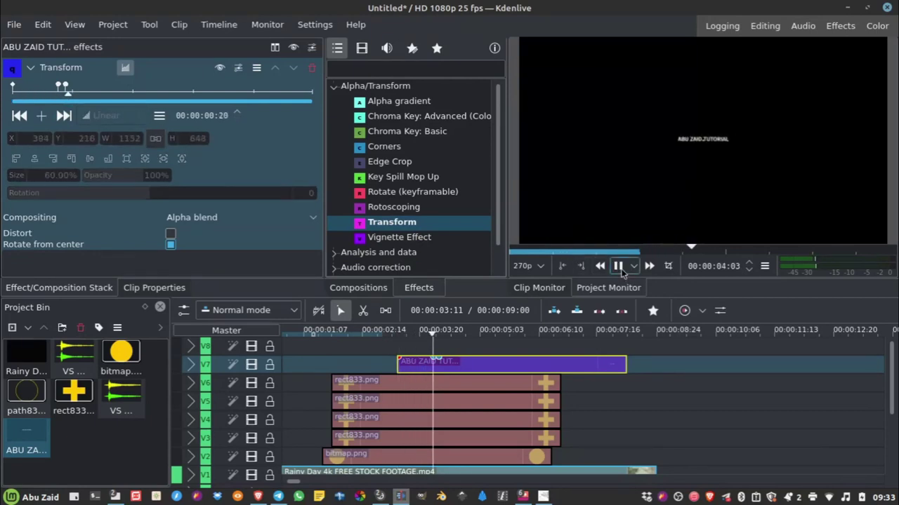
{"action": "key", "text": "space"}
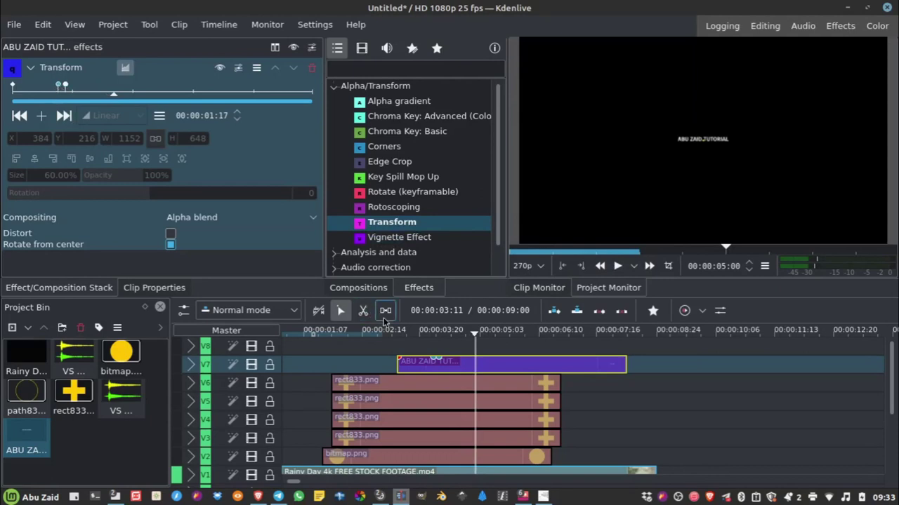
{"action": "left_click_drag", "start_coordinate": [397, 336], "coordinate": [431, 334]}
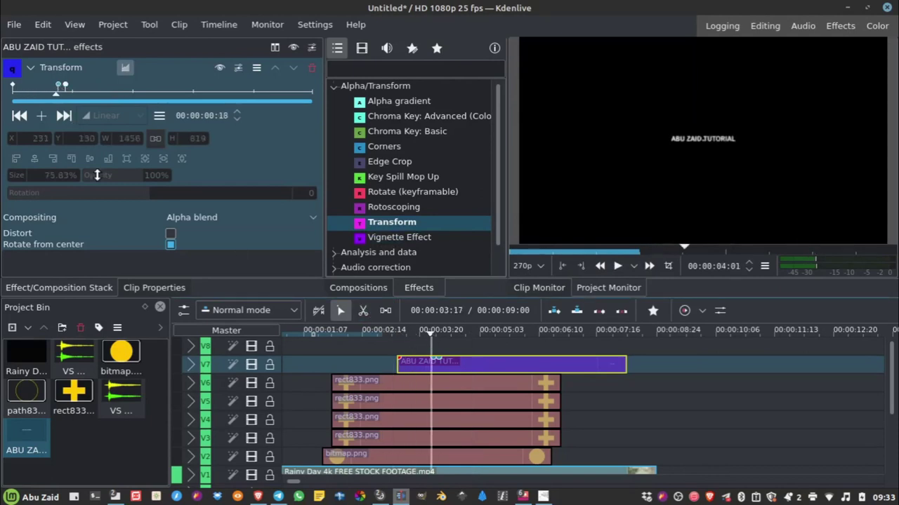
Move the title clip's 80% and 60% size keyframes earlier, close to the clip's start, and play back the faster pop-in
{"action": "left_click_drag", "start_coordinate": [37, 87], "coordinate": [12, 90]}
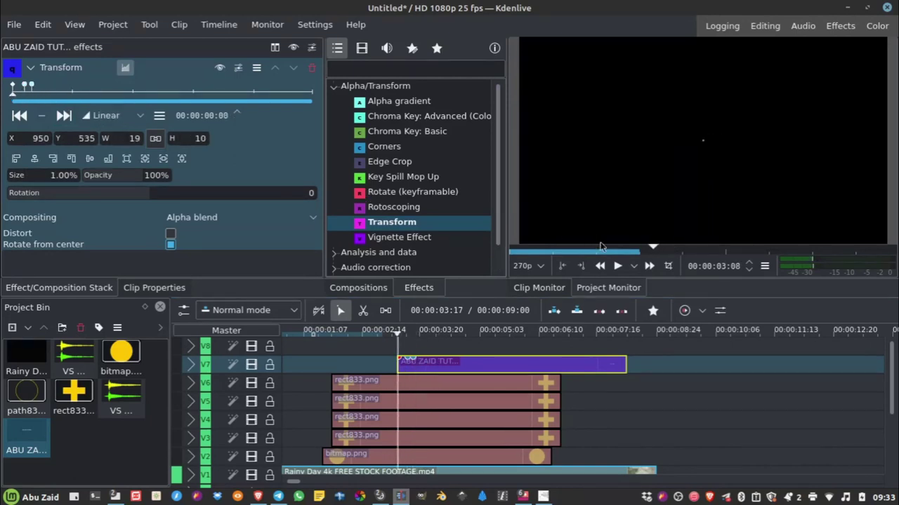
{"action": "left_click", "coordinate": [617, 267]}
{"action": "left_click", "coordinate": [617, 266]}
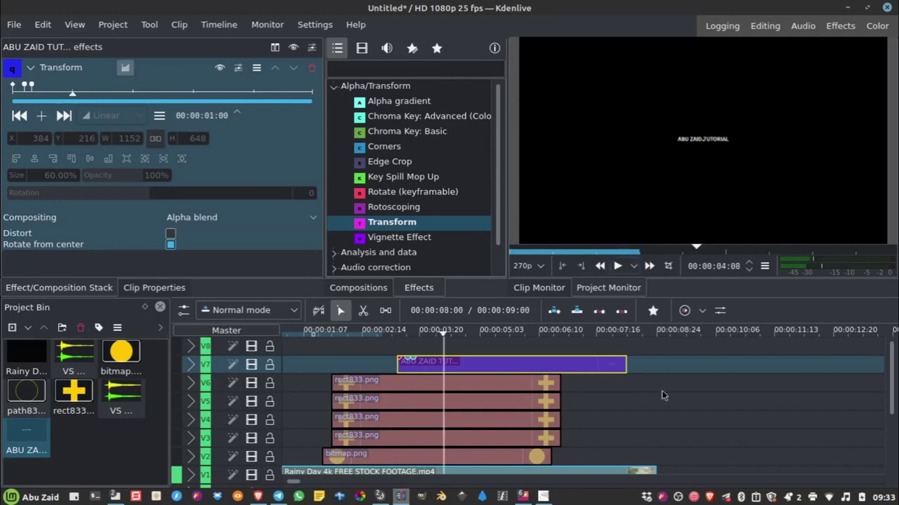
Try to set the size of the bitmap.png circle on V2 to 0% at its last Transform keyframe
{"action": "scroll", "coordinate": [891, 378], "scroll_direction": "down", "scroll_amount": 2}
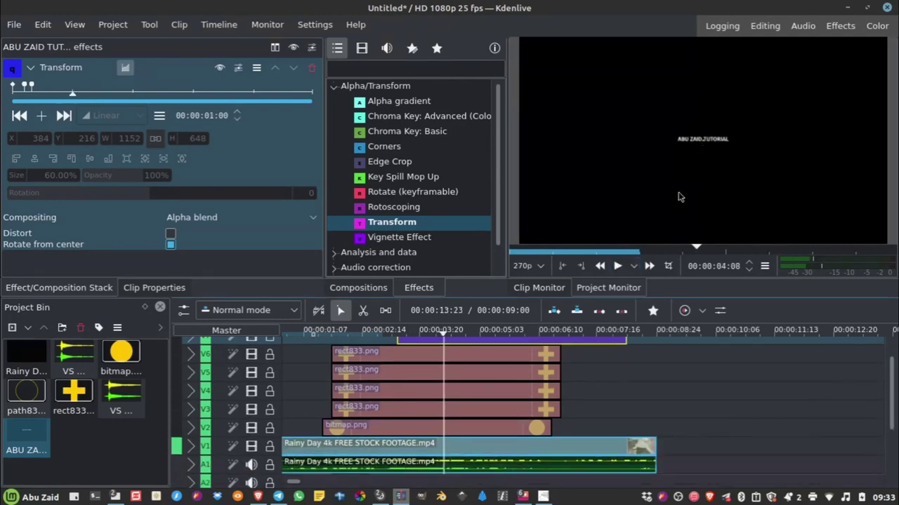
{"action": "left_click", "coordinate": [538, 430]}
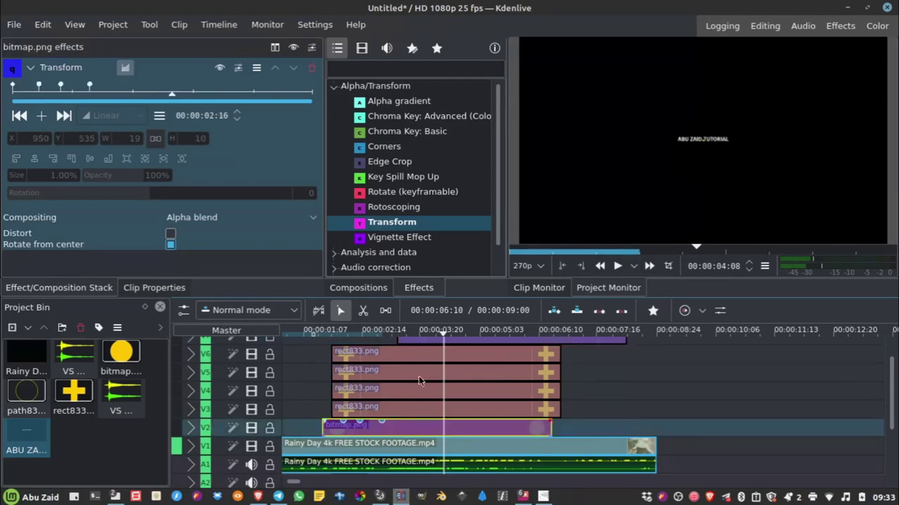
{"action": "left_click", "coordinate": [90, 86]}
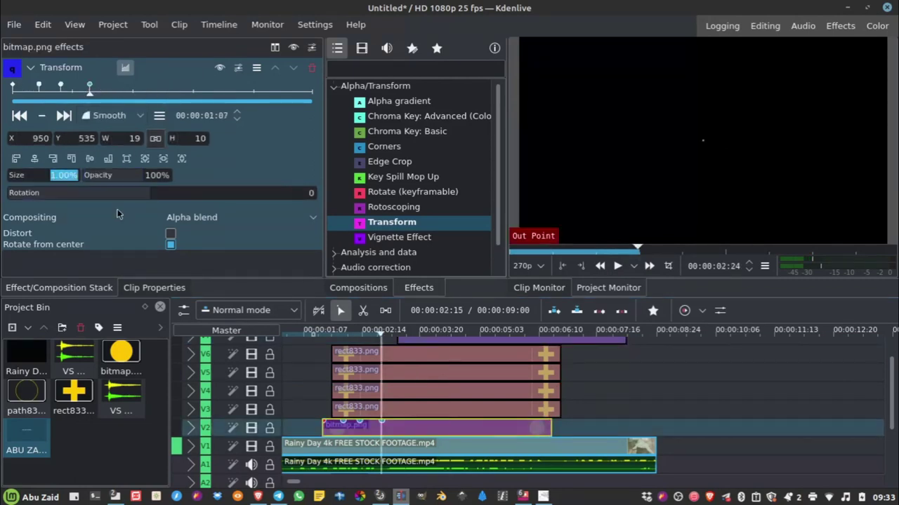
{"action": "type", "text": "0"}
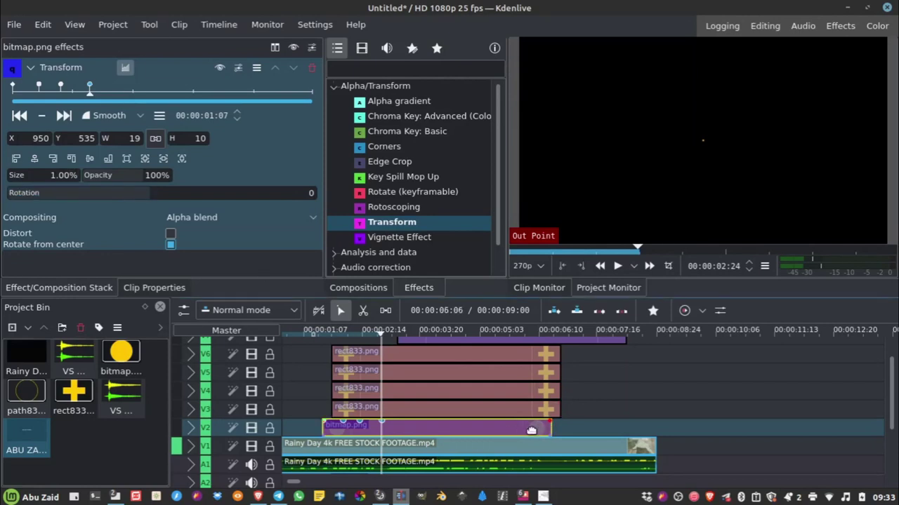
Trim the end of the bitmap.png clip on V2 back to the playhead at 00:00:02:24 and play back the transition
{"action": "left_click_drag", "start_coordinate": [553, 431], "coordinate": [380, 427]}
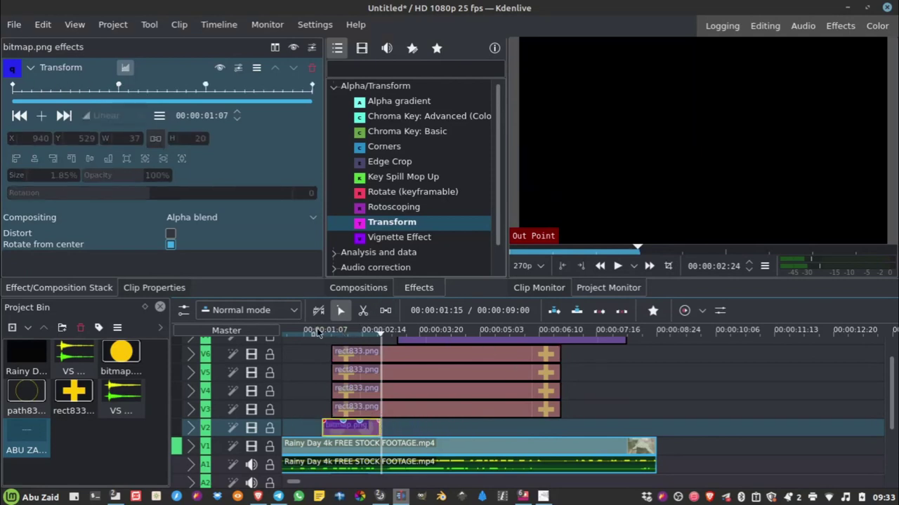
{"action": "left_click", "coordinate": [318, 333]}
{"action": "left_click", "coordinate": [617, 266]}
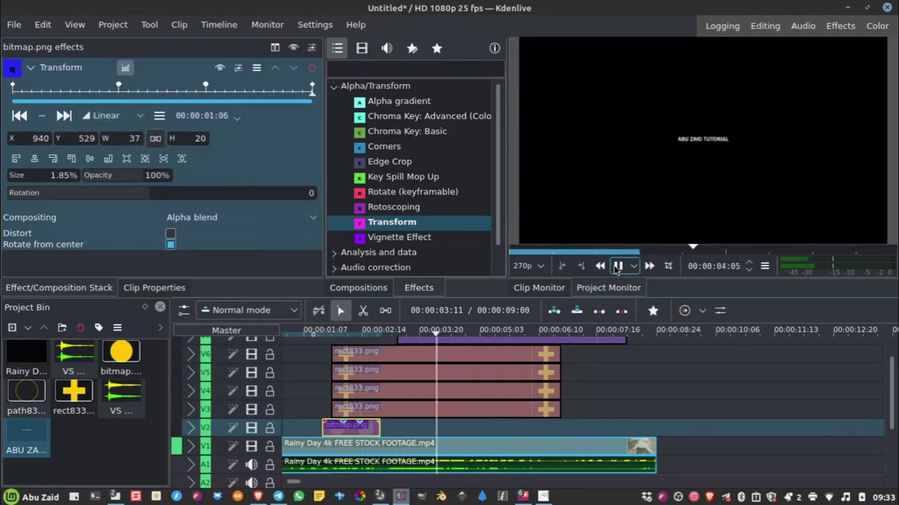
{"action": "left_click", "coordinate": [617, 266]}
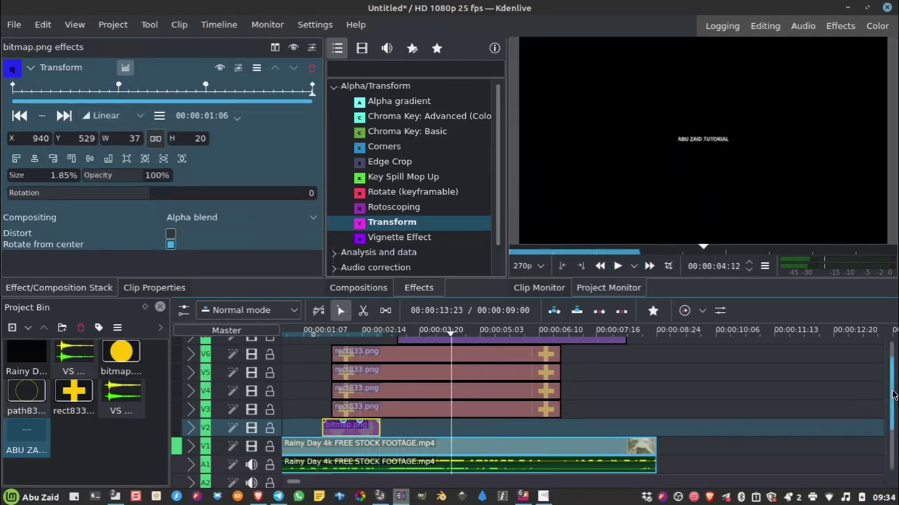
Place VS Pop_2.mp3 from the project bin on audio track A2 at about 00:00:04:07
{"action": "scroll", "coordinate": [893, 395], "scroll_direction": "down", "scroll_amount": 3}
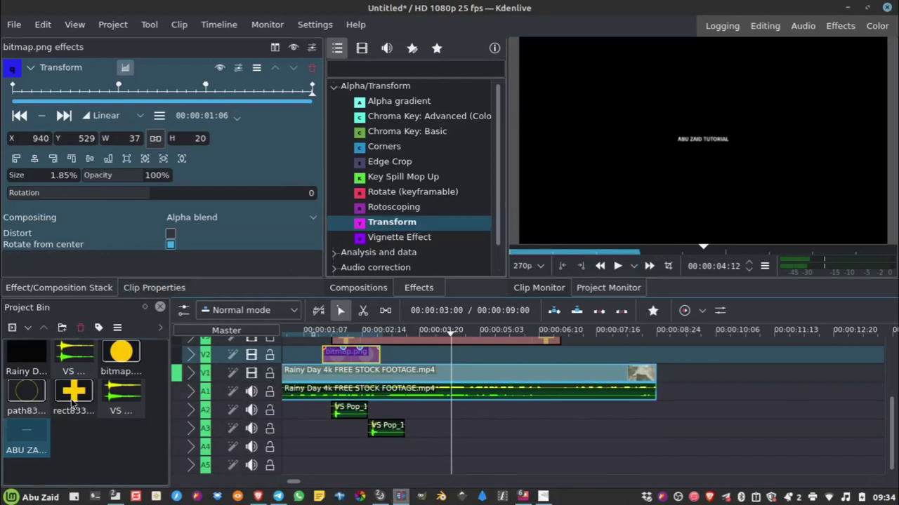
{"action": "left_click", "coordinate": [120, 397]}
{"action": "left_click_drag", "start_coordinate": [175, 395], "coordinate": [446, 412]}
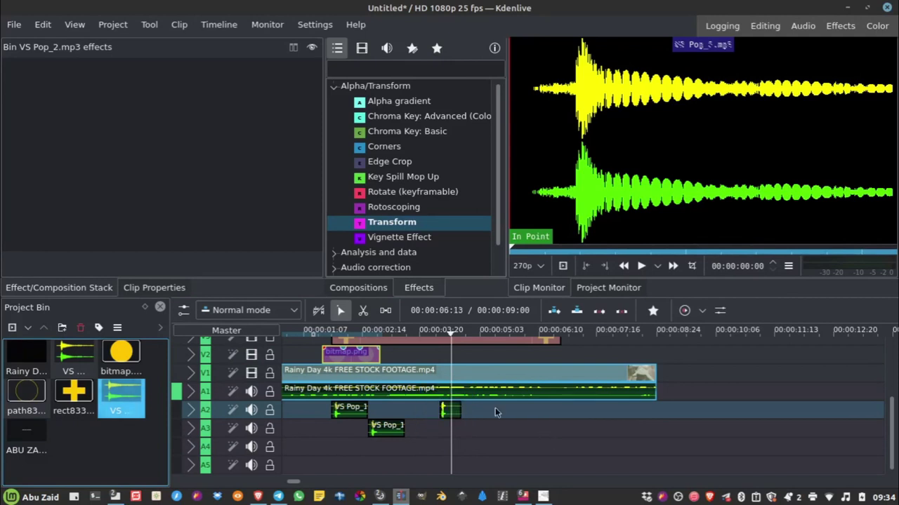
Move the VS Pop_2.mp3 clip on A2 earlier to start at about 00:00:03:00 and play back from 00:00:01:07 to check its timing
{"action": "left_click", "coordinate": [419, 339]}
{"action": "left_click_drag", "start_coordinate": [415, 332], "coordinate": [385, 337]}
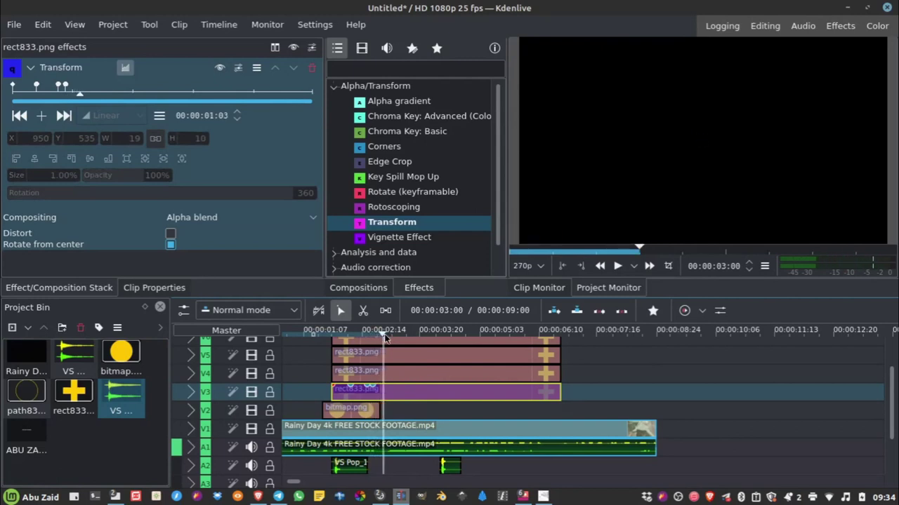
{"action": "left_click", "coordinate": [452, 469]}
{"action": "scroll", "coordinate": [451, 470], "scroll_direction": "down", "scroll_amount": 2}
{"action": "left_click_drag", "start_coordinate": [450, 397], "coordinate": [391, 397]}
{"action": "left_click", "coordinate": [304, 336]}
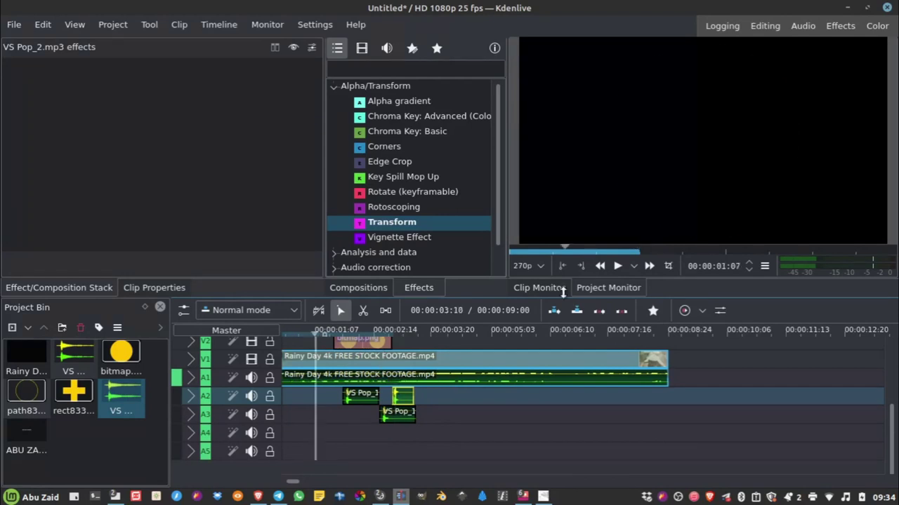
{"action": "left_click", "coordinate": [617, 267]}
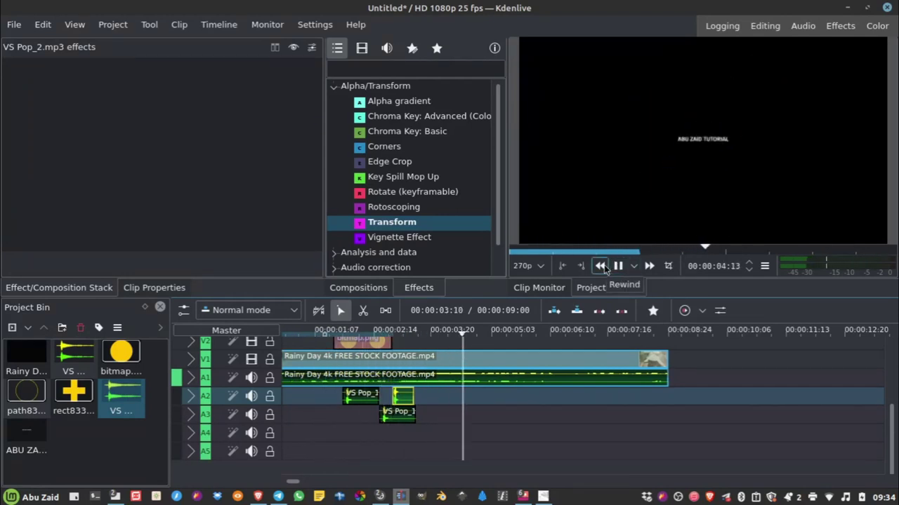
{"action": "left_click", "coordinate": [601, 266]}
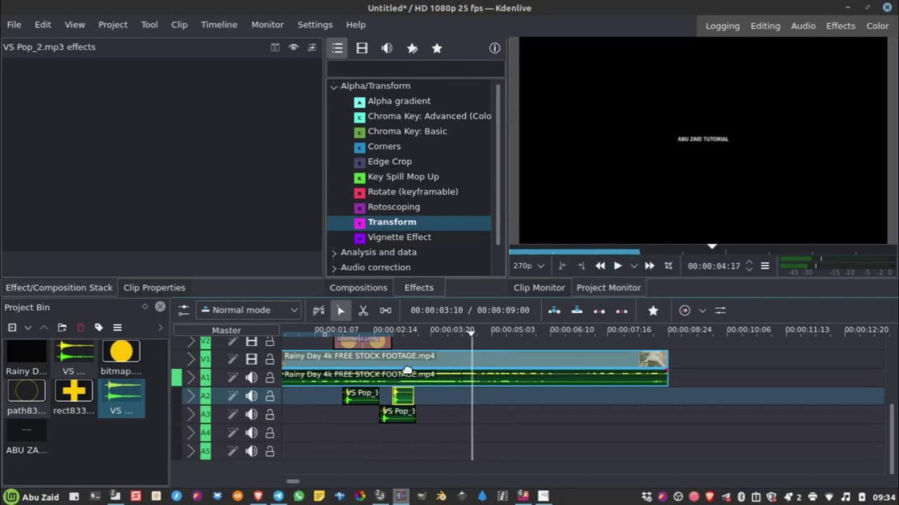
Shift the VS Pop_2.mp3 clip on A2 to start at about 00:00:03:12 and play back from 00:00:02:23 to check the sound
{"action": "left_click_drag", "start_coordinate": [405, 398], "coordinate": [413, 398]}
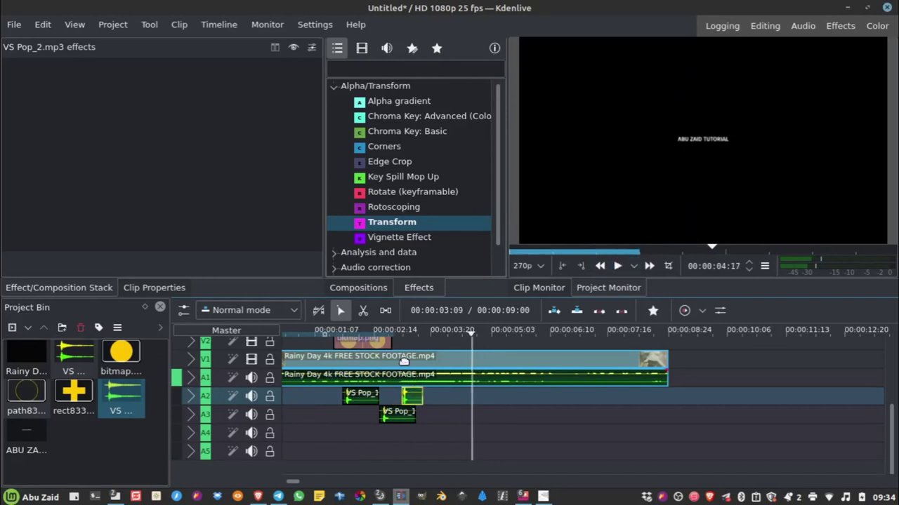
{"action": "mouse_move", "coordinate": [385, 334]}
{"action": "left_mouse_down"}
{"action": "mouse_move", "coordinate": [426, 334]}
{"action": "mouse_move", "coordinate": [387, 334]}
{"action": "left_mouse_up"}
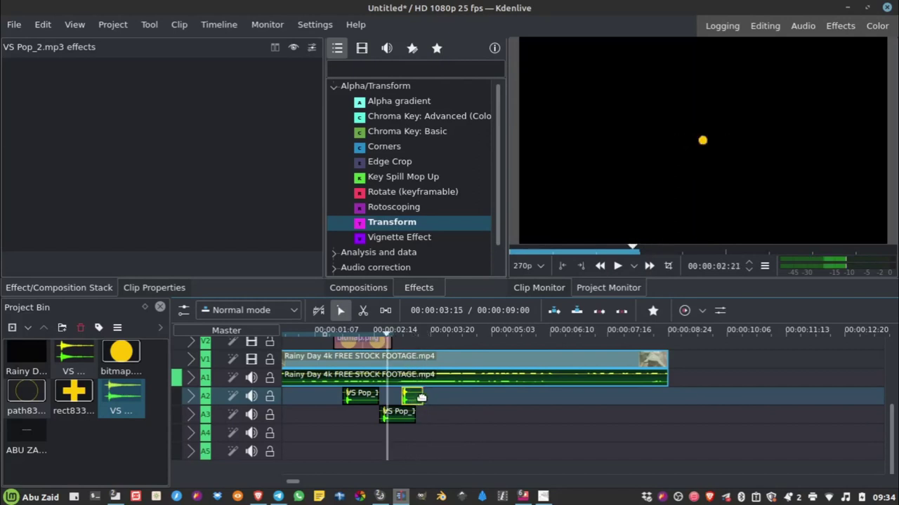
{"action": "left_click_drag", "start_coordinate": [410, 398], "coordinate": [421, 379]}
{"action": "mouse_move", "coordinate": [389, 334]}
{"action": "left_mouse_down"}
{"action": "mouse_move", "coordinate": [434, 338]}
{"action": "mouse_move", "coordinate": [392, 335]}
{"action": "left_mouse_up"}
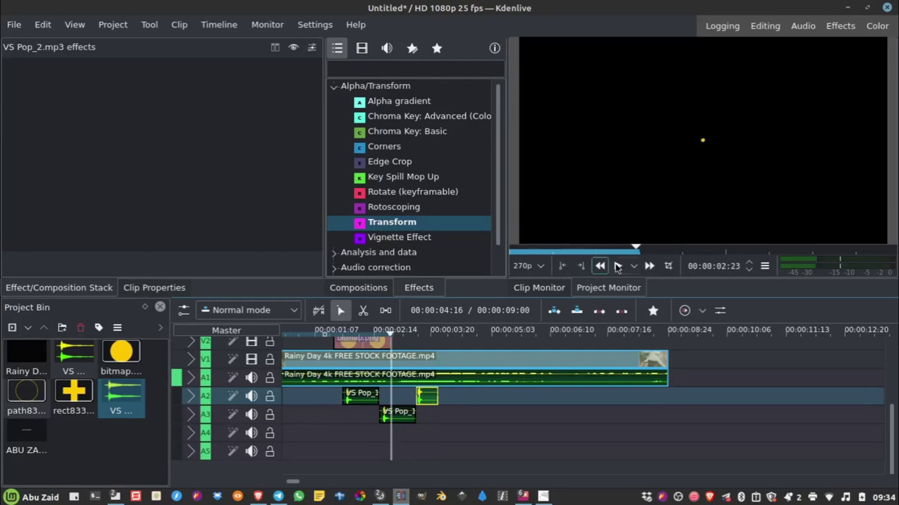
{"action": "left_click", "coordinate": [618, 266]}
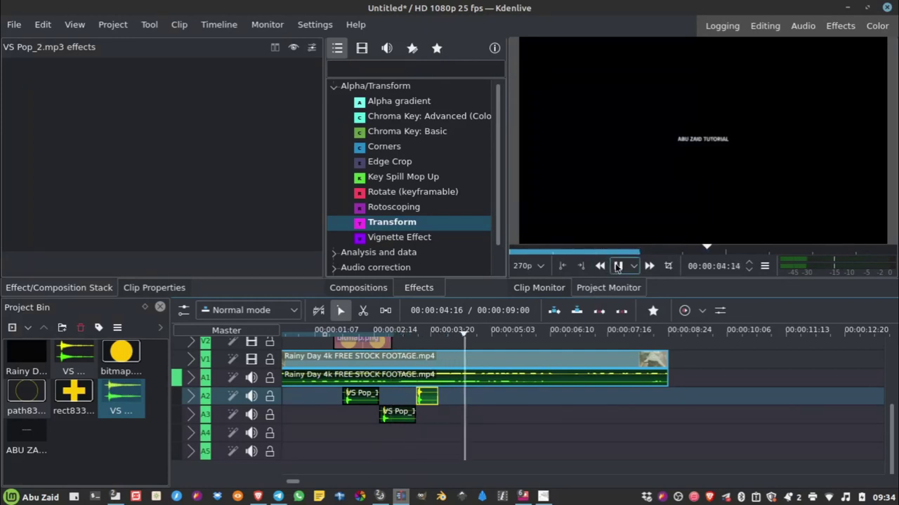
{"action": "left_click", "coordinate": [654, 199]}
Go to the project start and play back the full circle transition, title and pop sounds
{"action": "right_click", "coordinate": [653, 175]}
{"action": "mouse_move", "coordinate": [692, 199]}
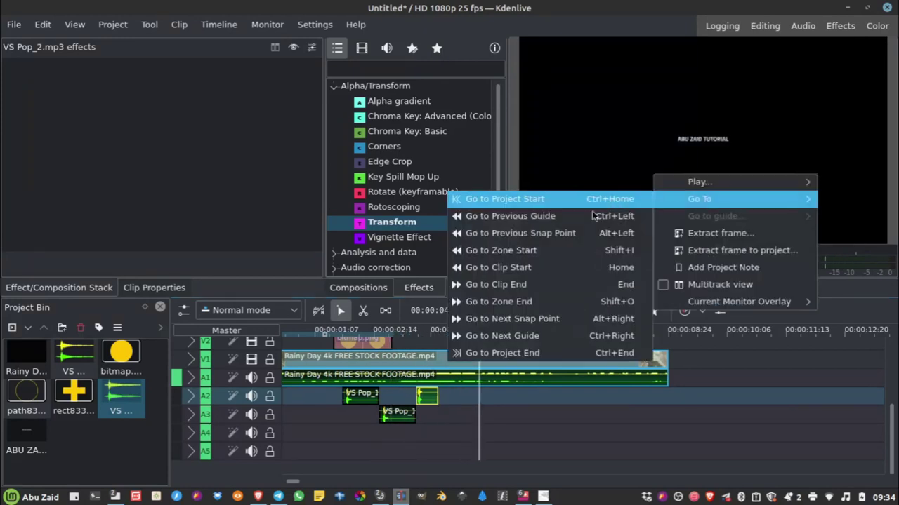
{"action": "left_click", "coordinate": [566, 201]}
{"action": "left_click", "coordinate": [617, 266]}
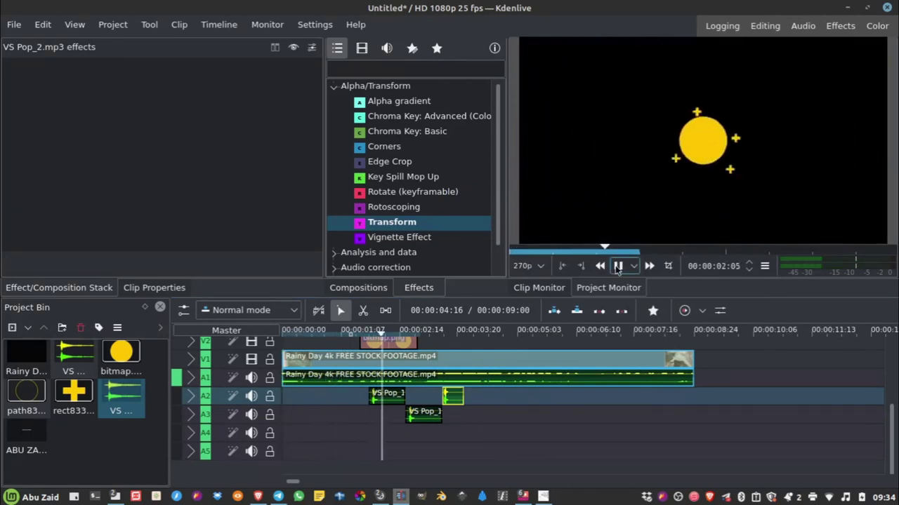
{"action": "left_click", "coordinate": [618, 266]}
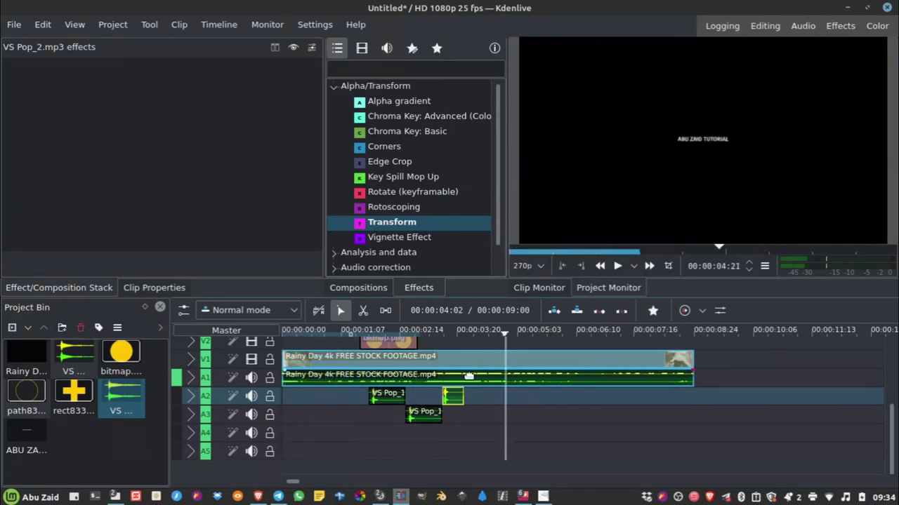